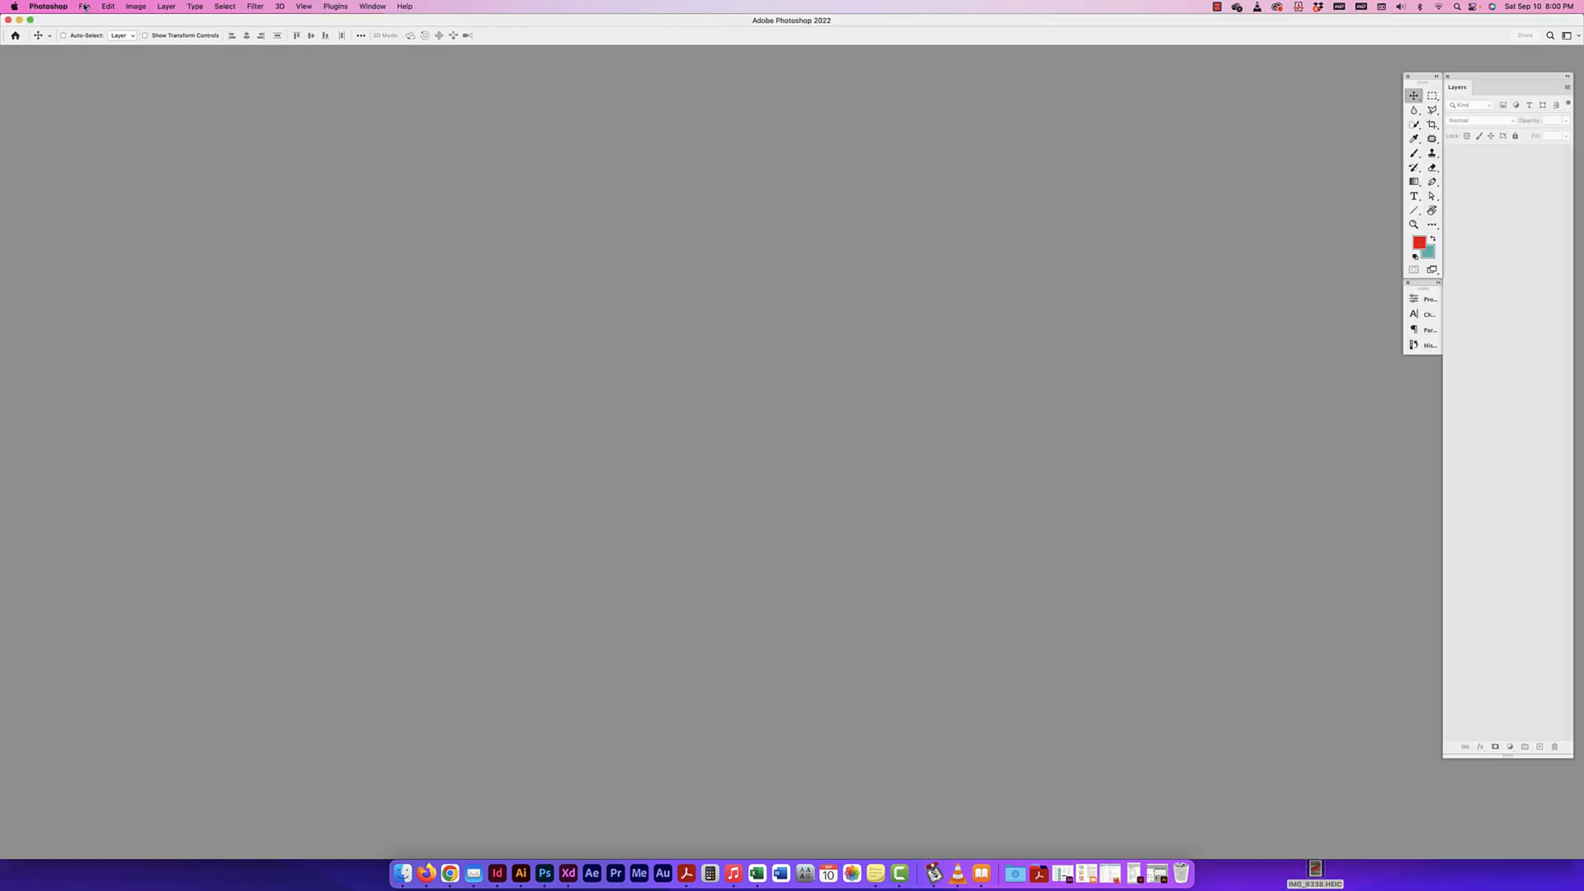
pyautogui.click(85, 7)
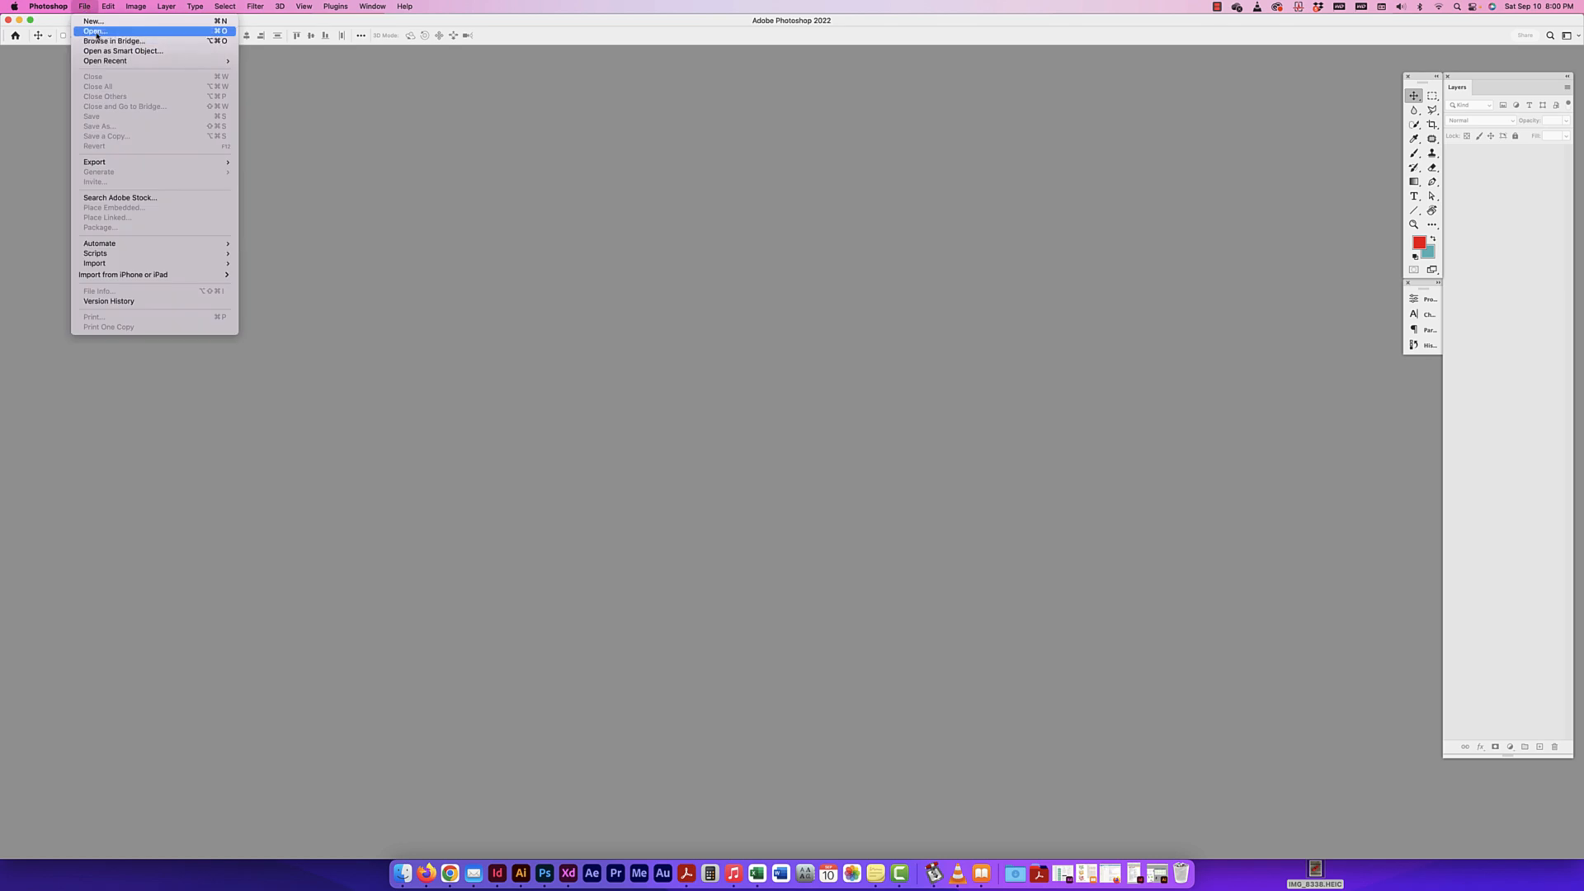
pyautogui.click(96, 32)
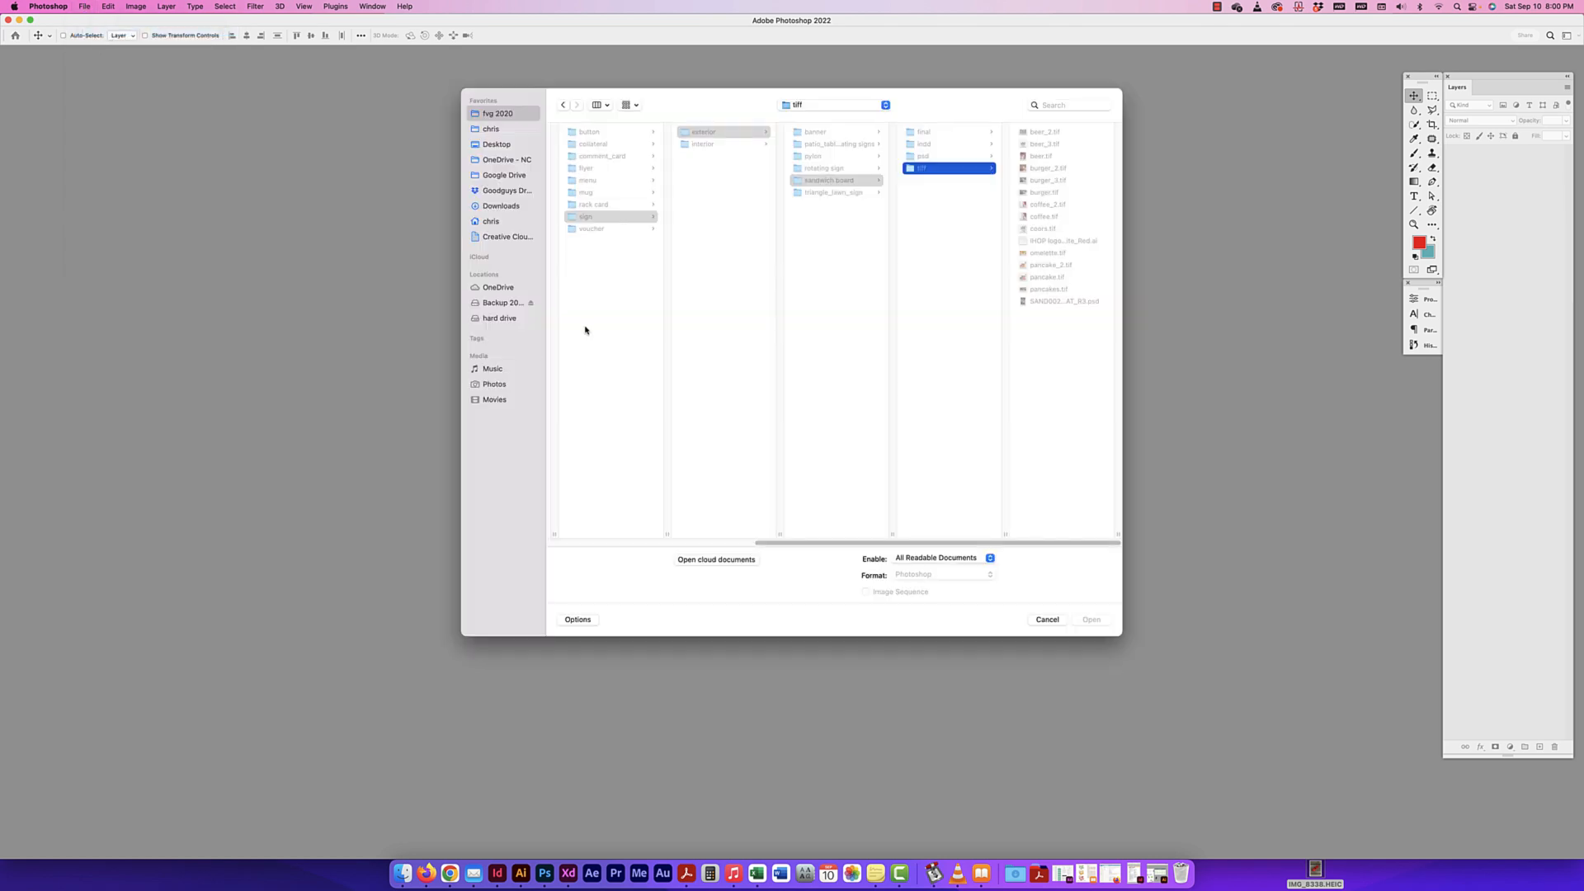
pyautogui.click(497, 145)
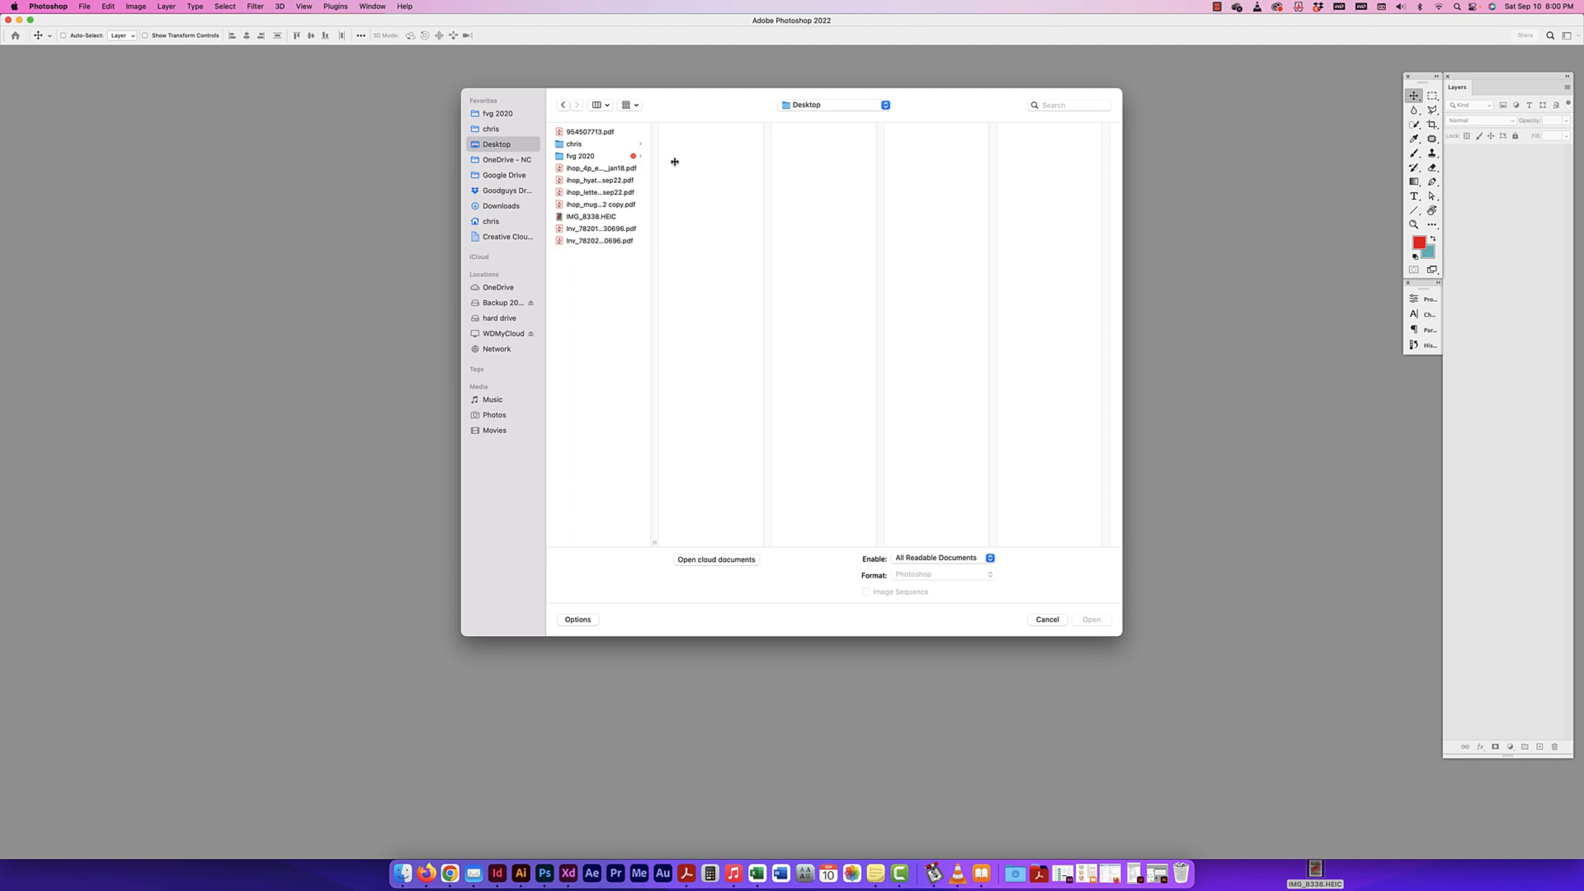
pyautogui.click(592, 217)
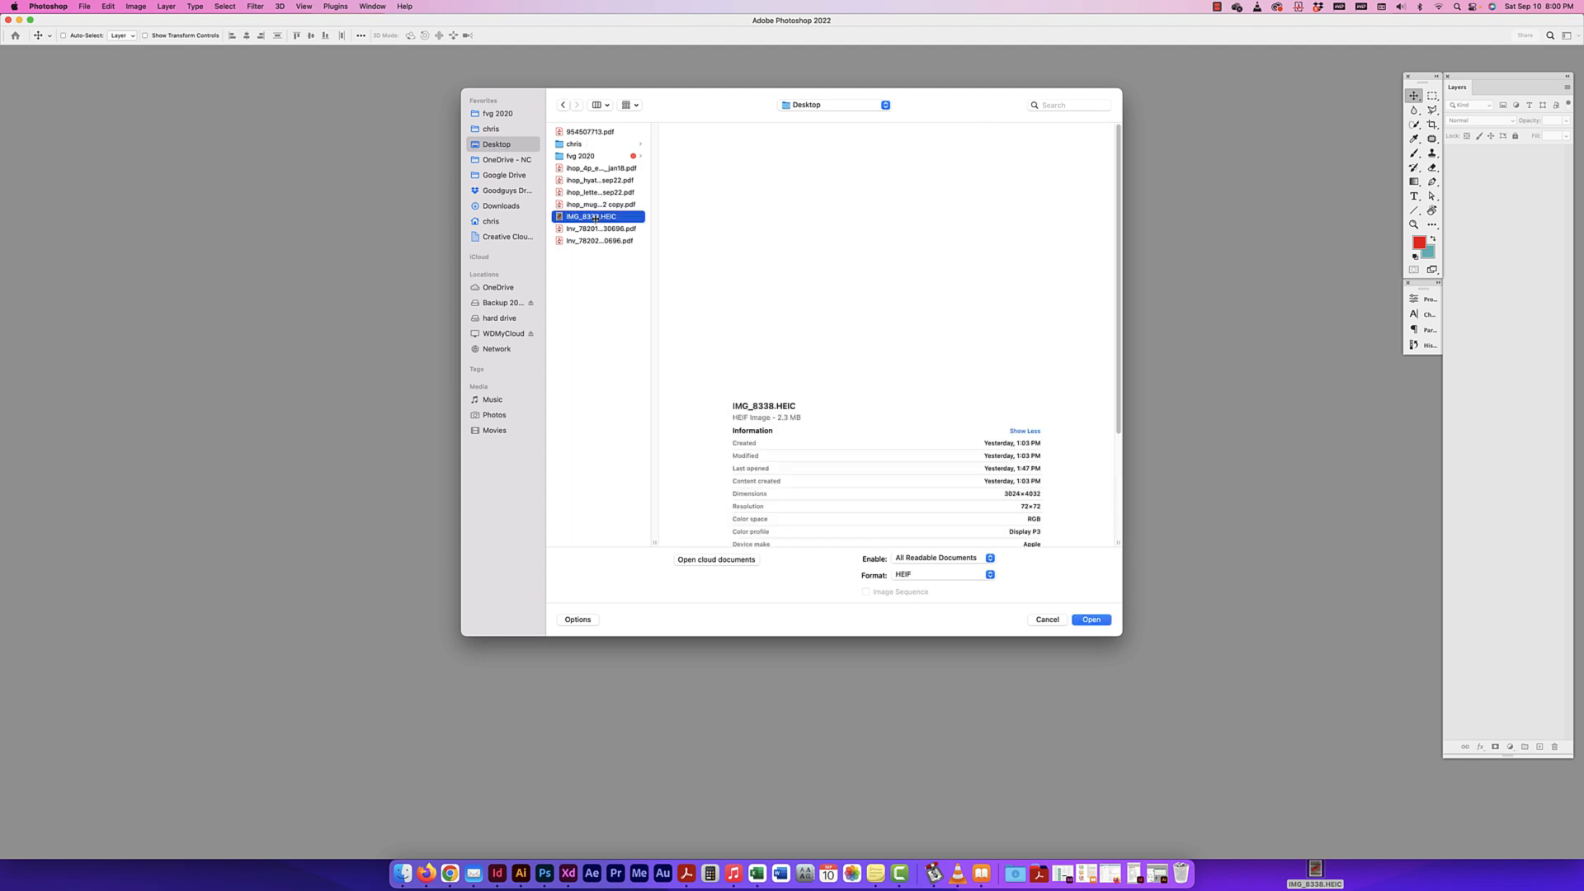
pyautogui.click(1047, 621)
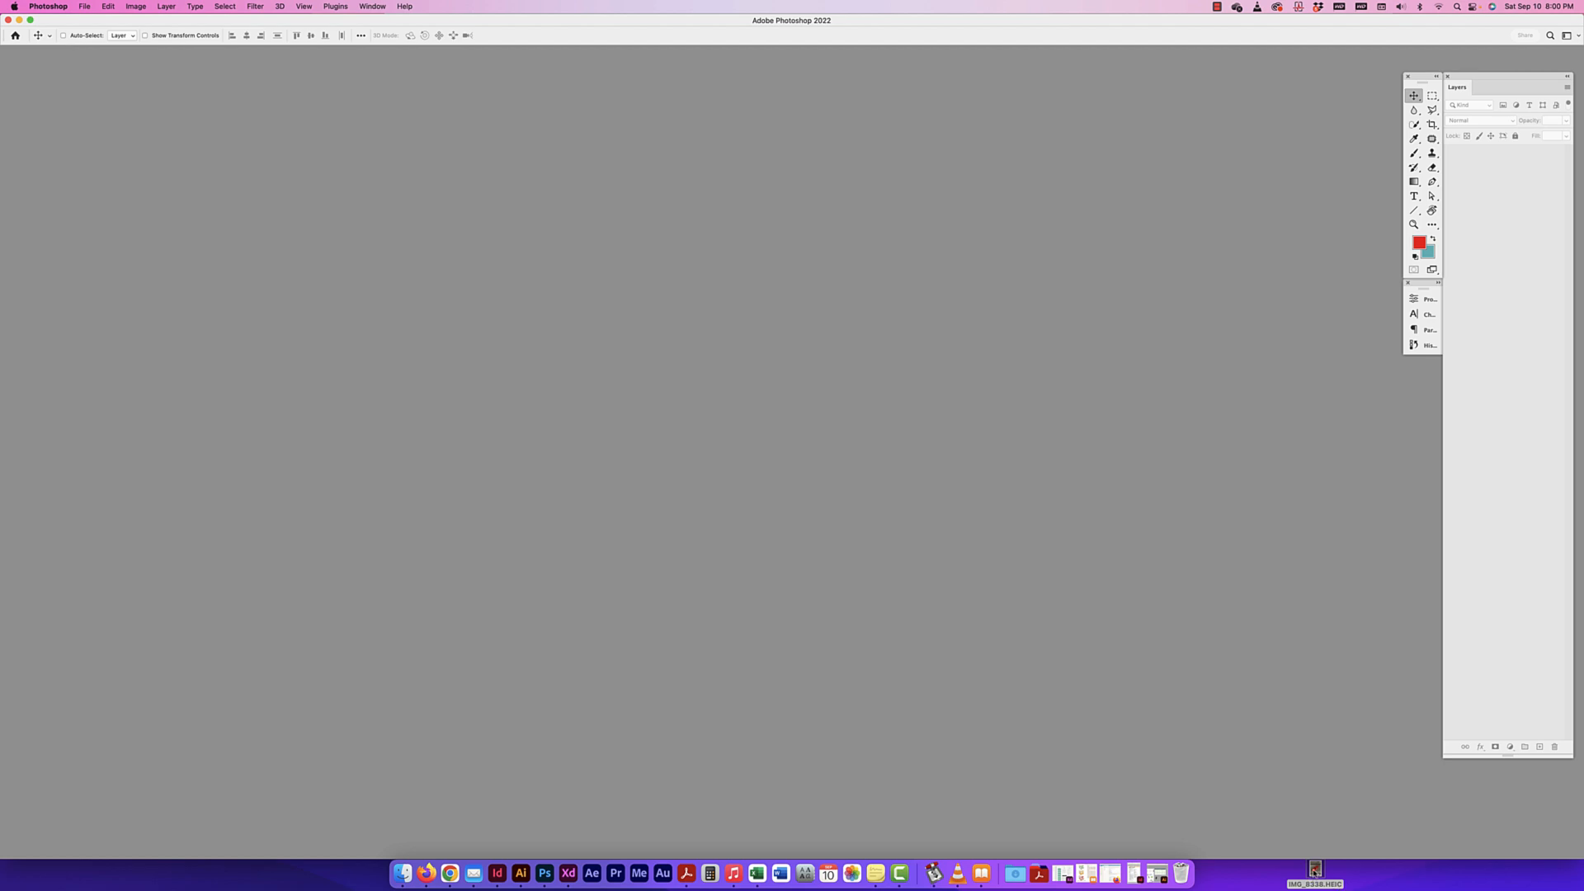
# Open the photo IMG_8338.HEIC from the desktop
pyautogui.moveTo(1314, 870); pyautogui.dragTo(545, 878)
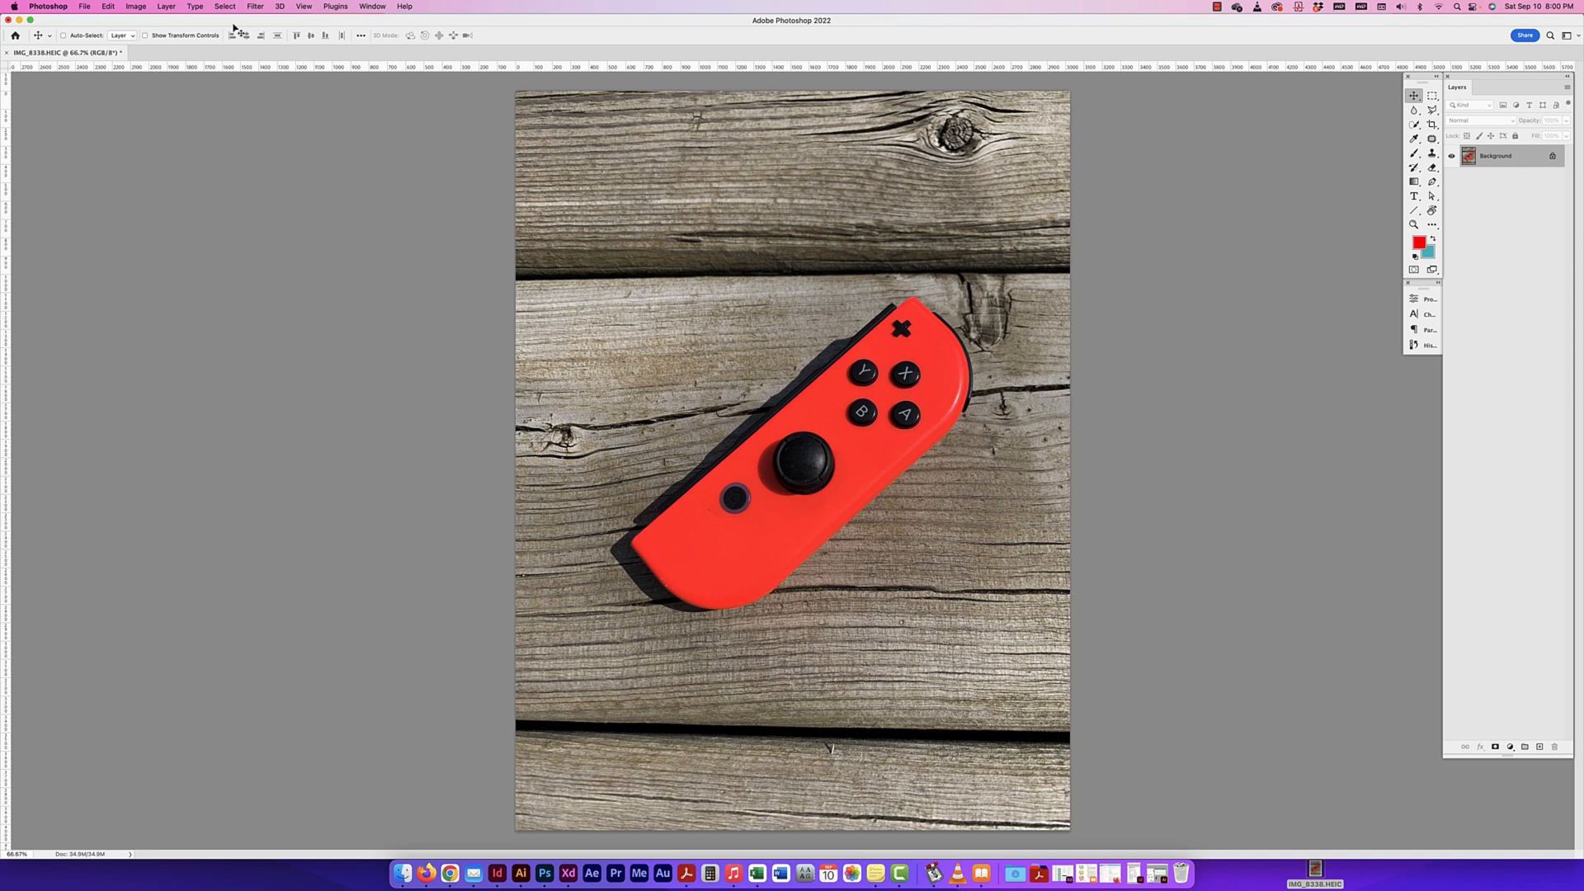
# Check the photo's width, height and resolution in the Image Size settings, leaving them without applying any change
pyautogui.click(136, 7)
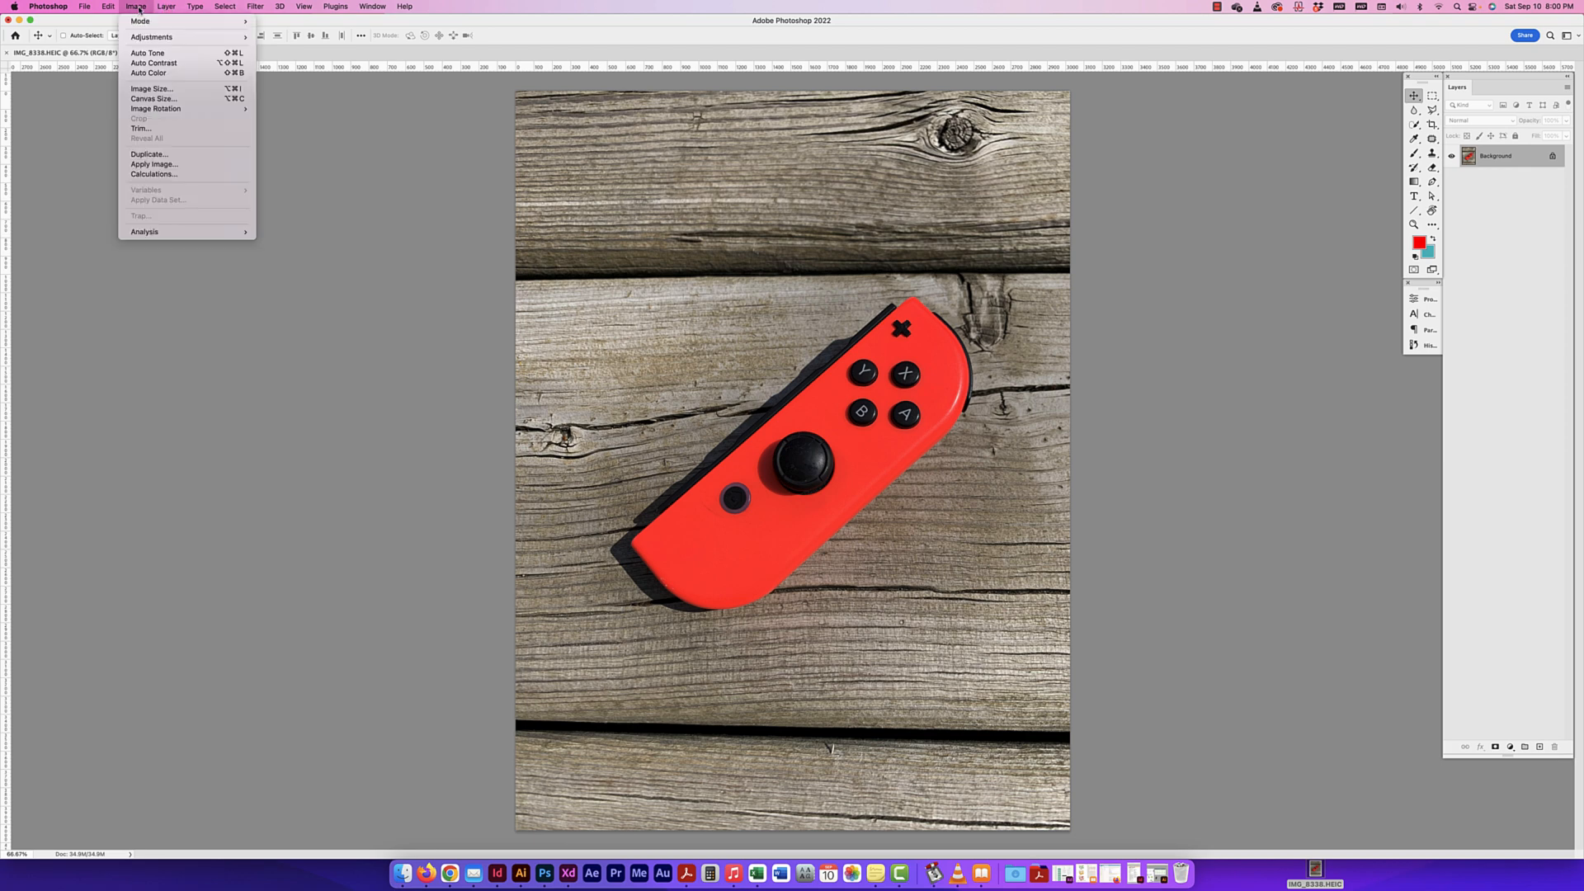
pyautogui.click(165, 89)
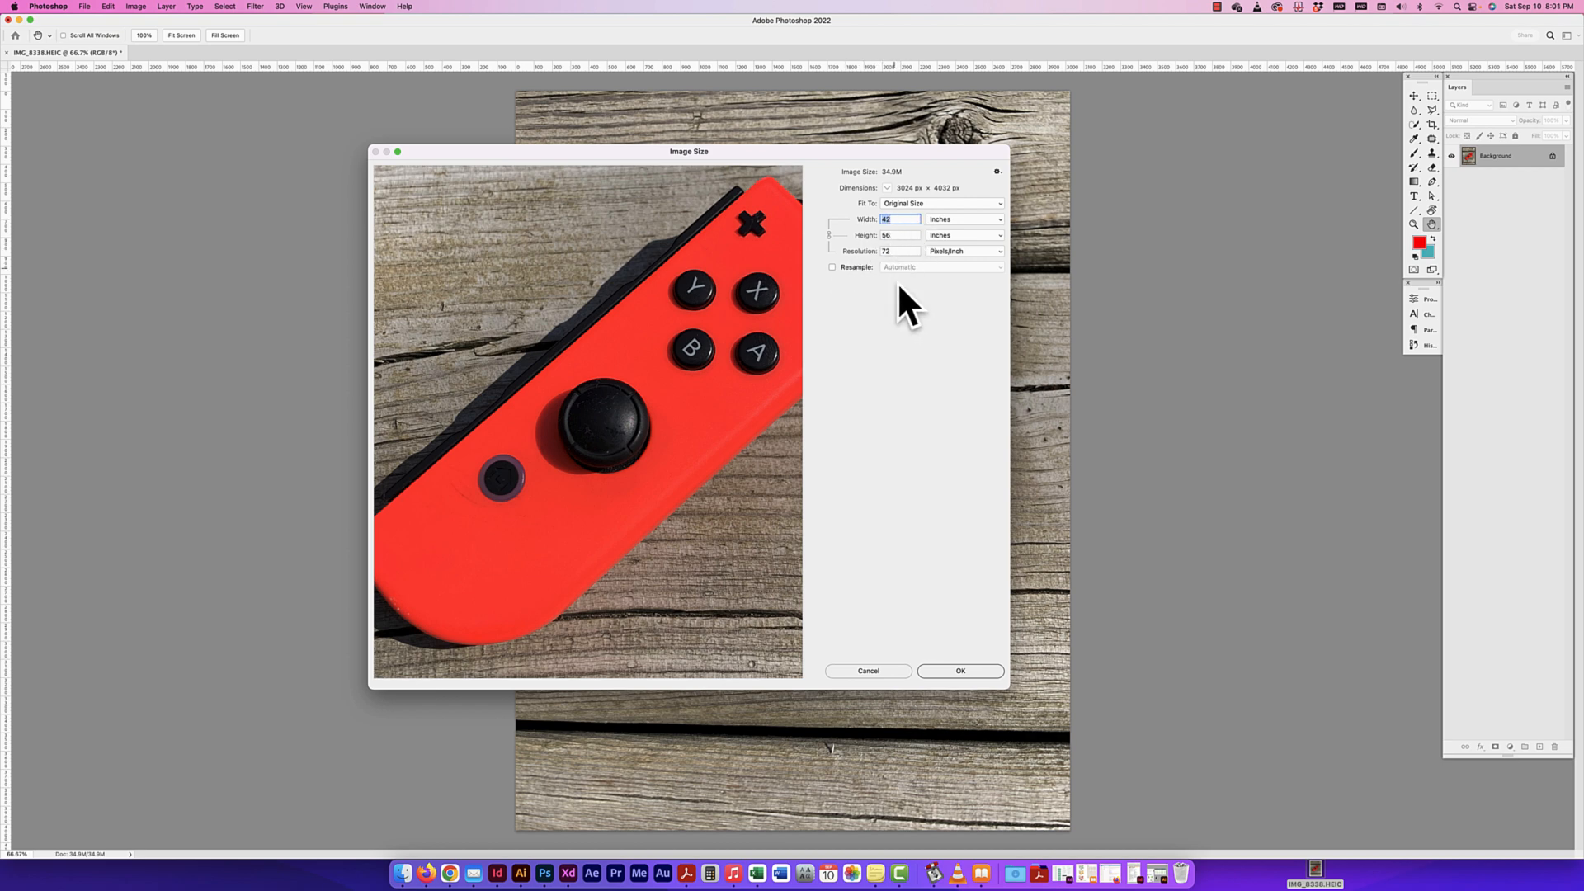
pyautogui.write('41.8')
pyautogui.doubleClick(910, 218)
pyautogui.click(869, 671)
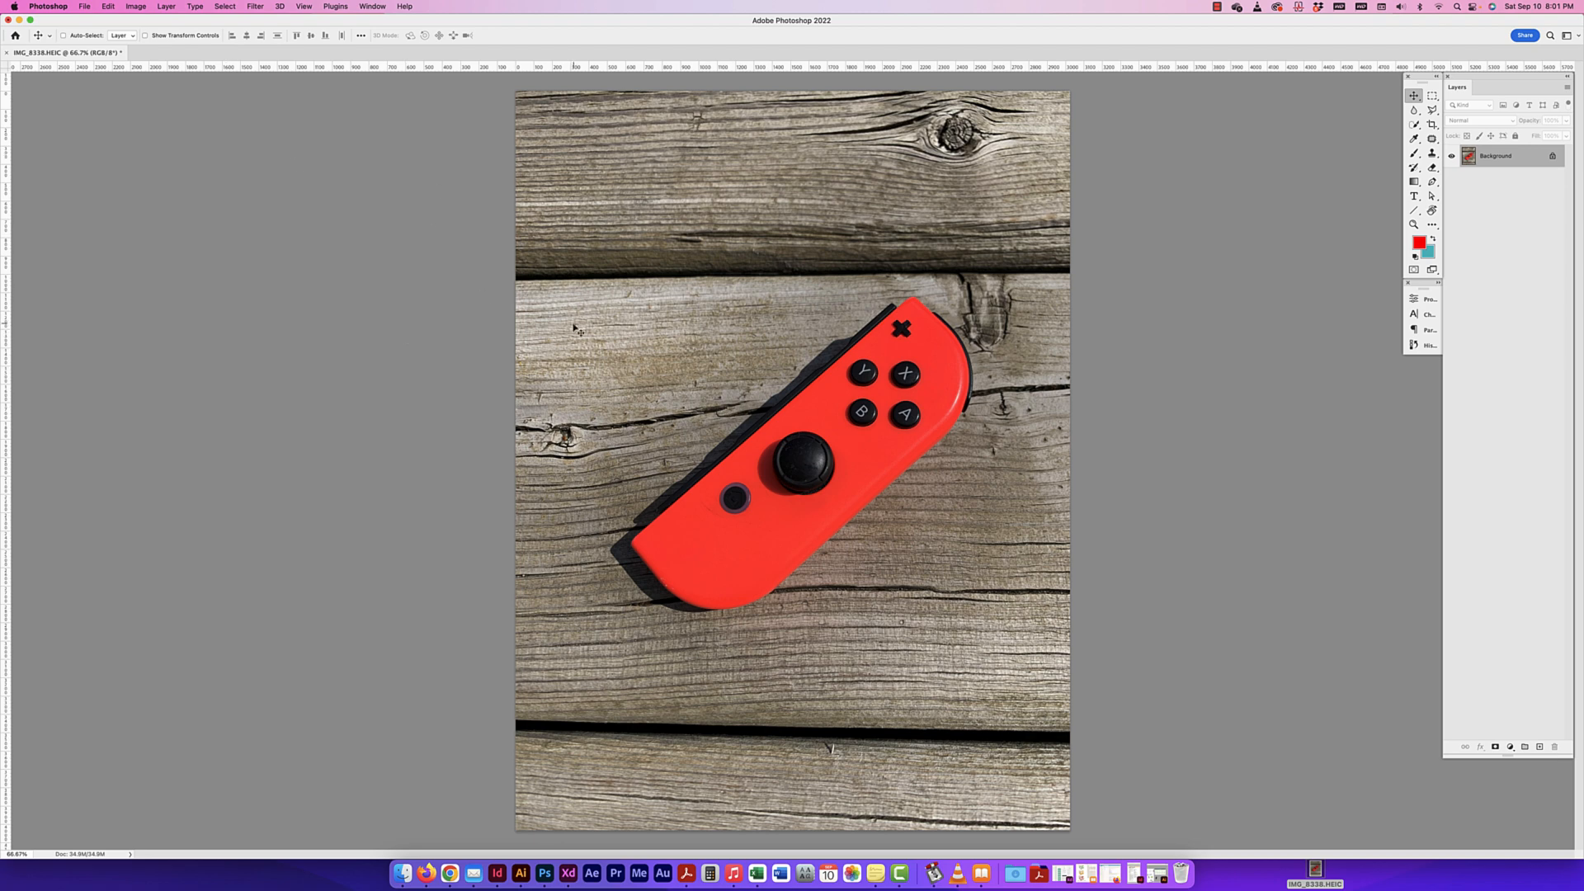
# Create a new 6 x 6 inch document at 300 pixels/inch in RGB Color with a white background
pyautogui.click(81, 7)
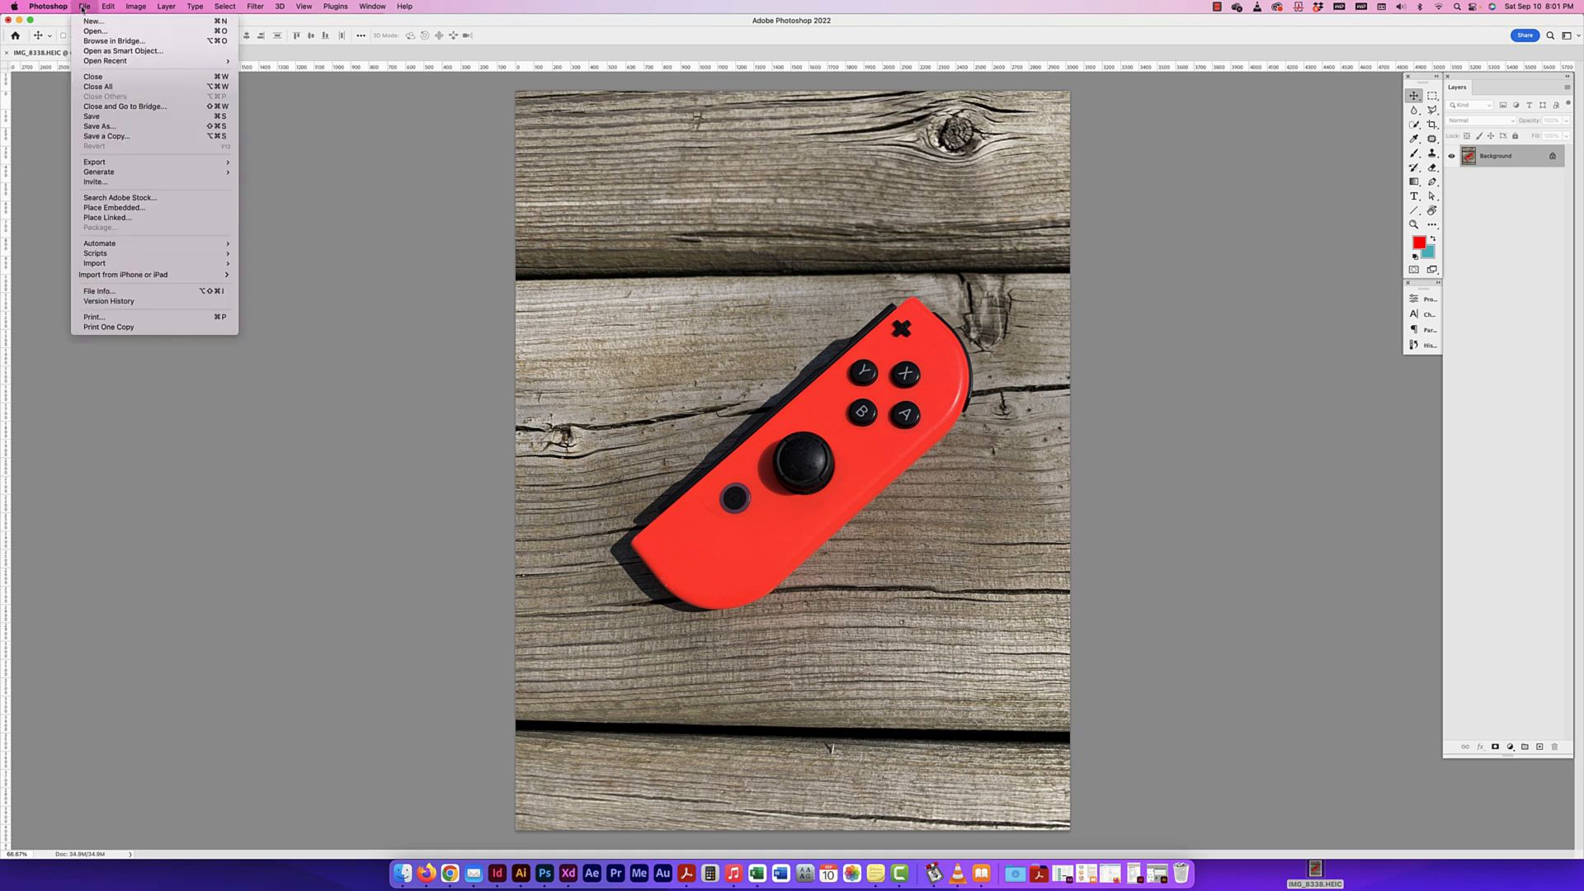
pyautogui.click(221, 21)
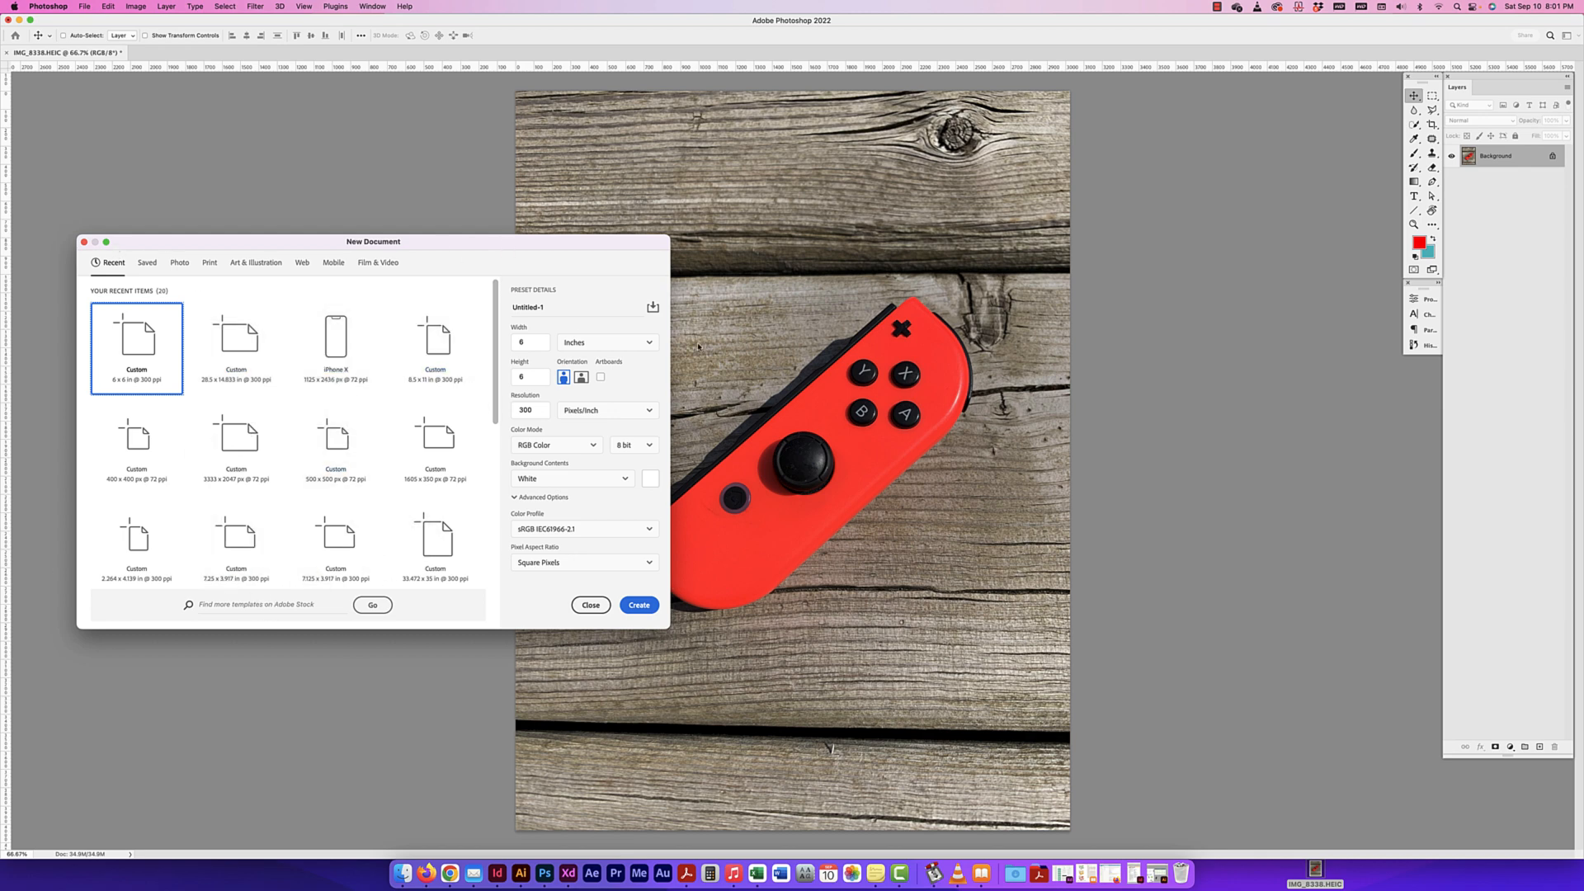
pyautogui.doubleClick(534, 410)
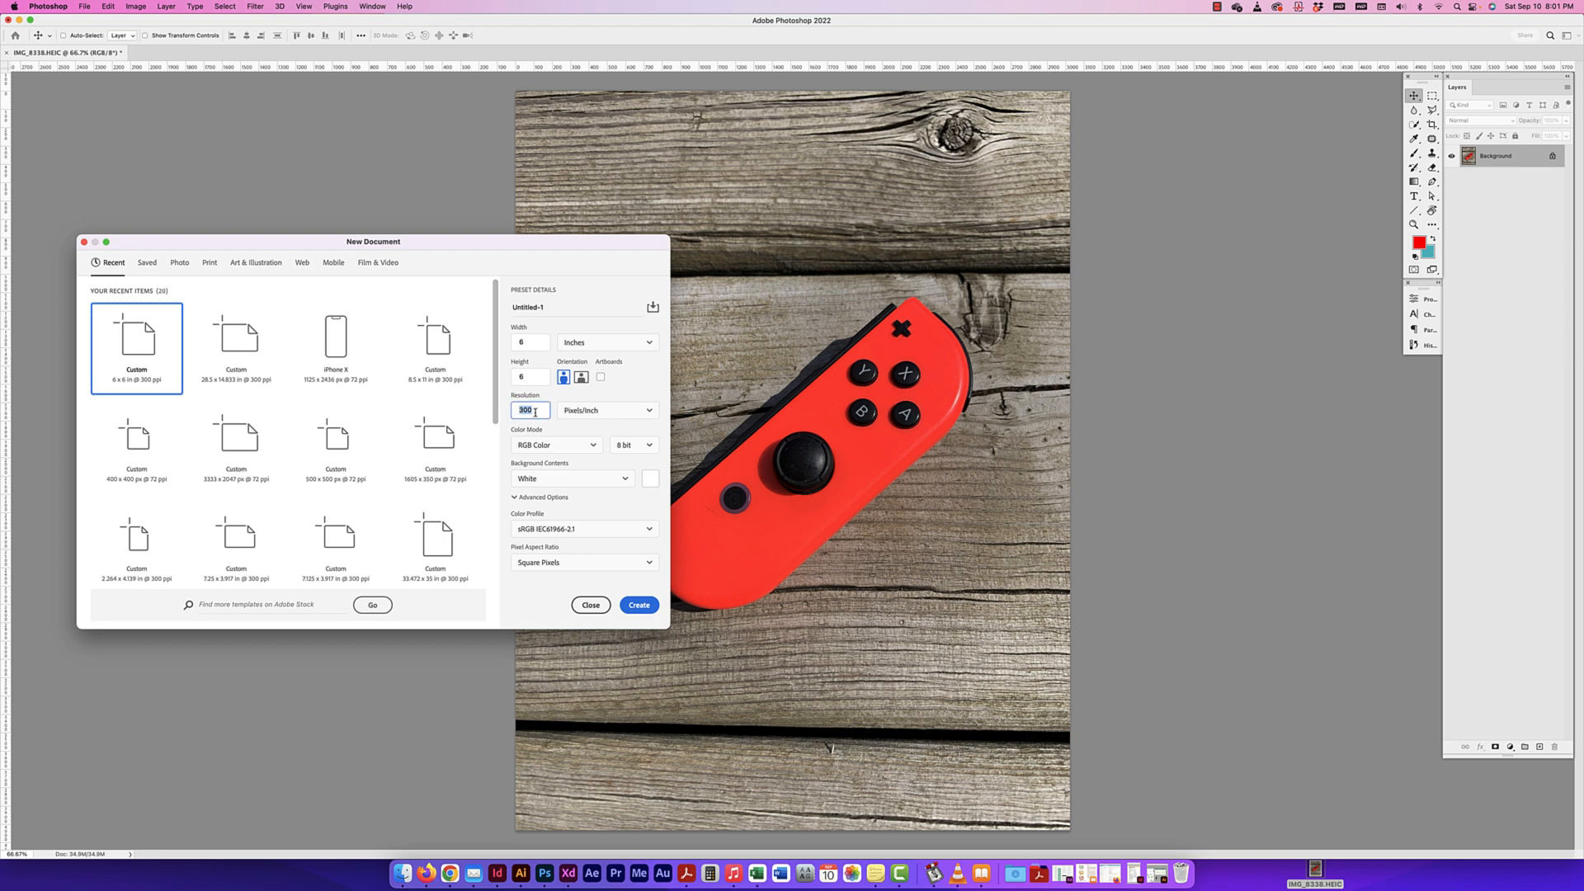
pyautogui.write('72')
pyautogui.moveTo(529, 411); pyautogui.dragTo(512, 410)
pyautogui.click(627, 411)
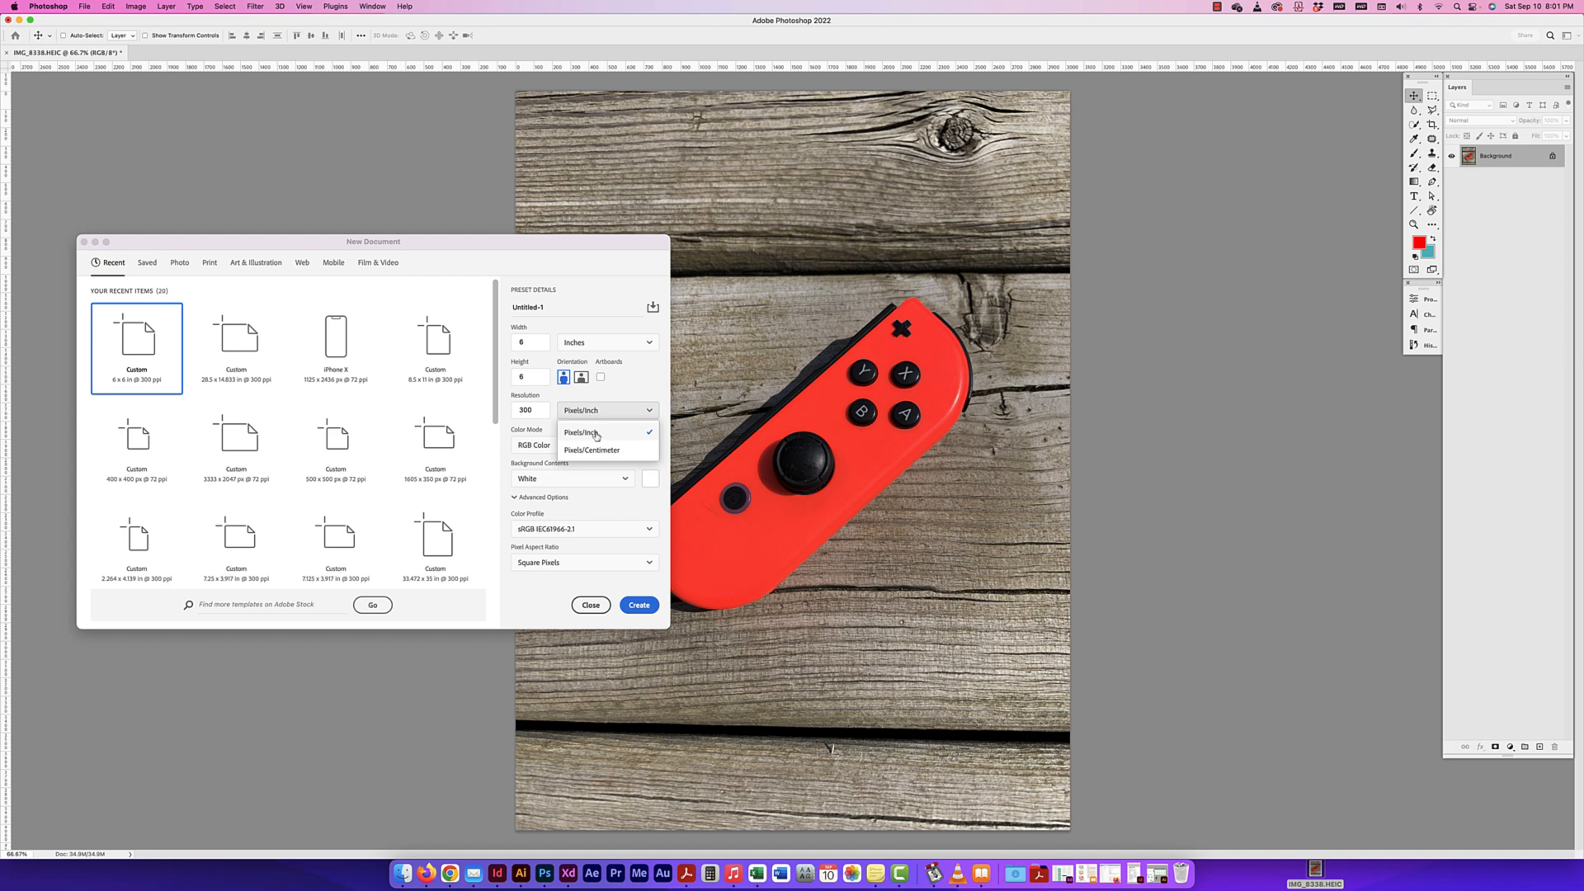
pyautogui.click(601, 434)
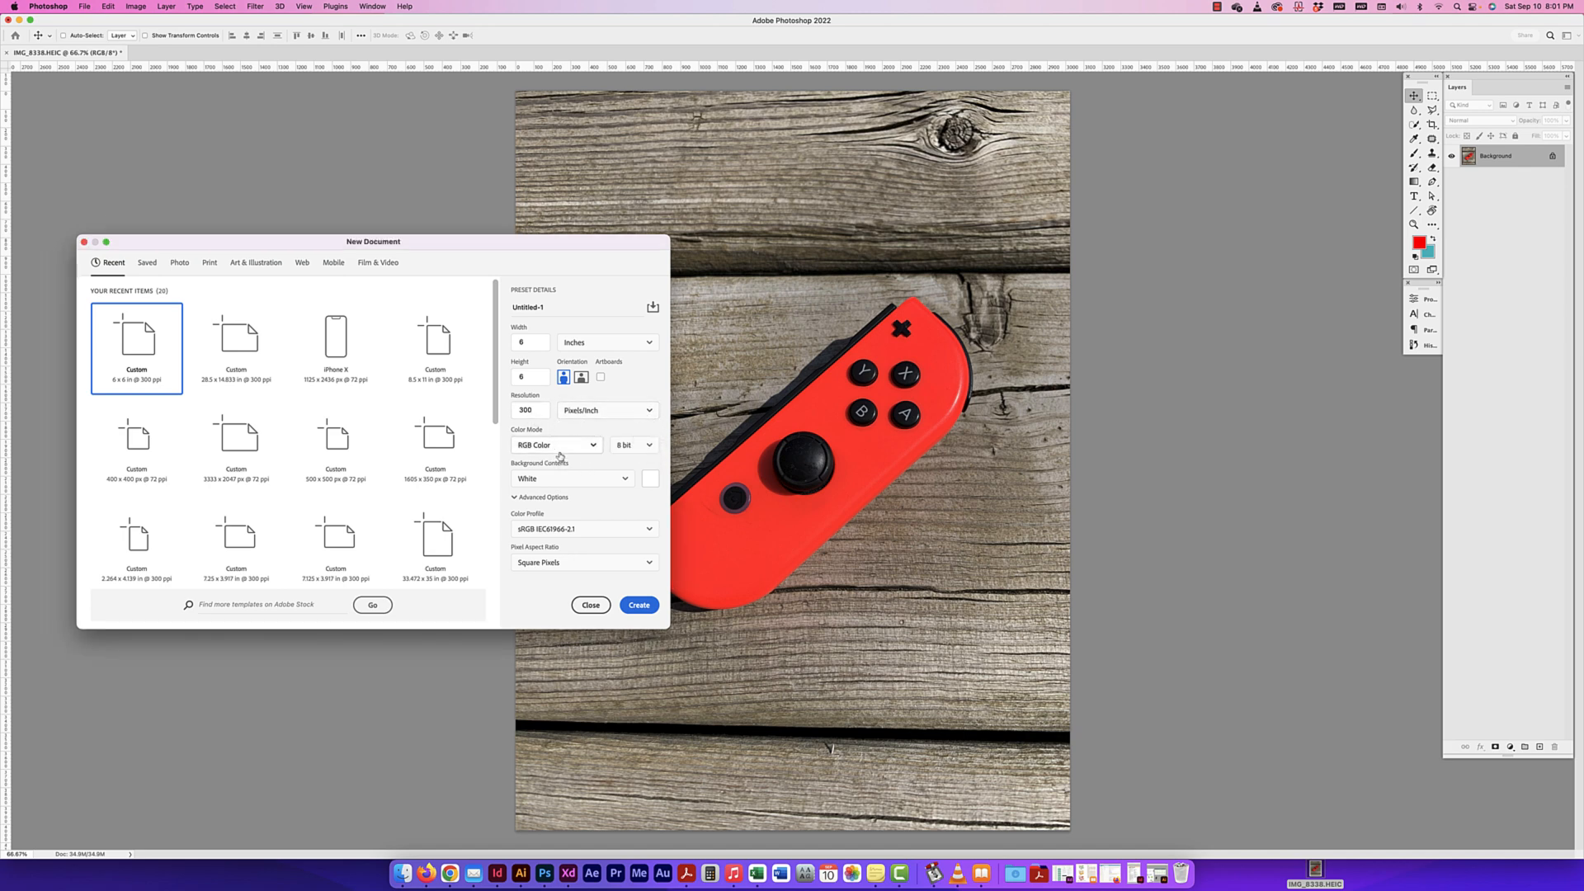
pyautogui.click(527, 448)
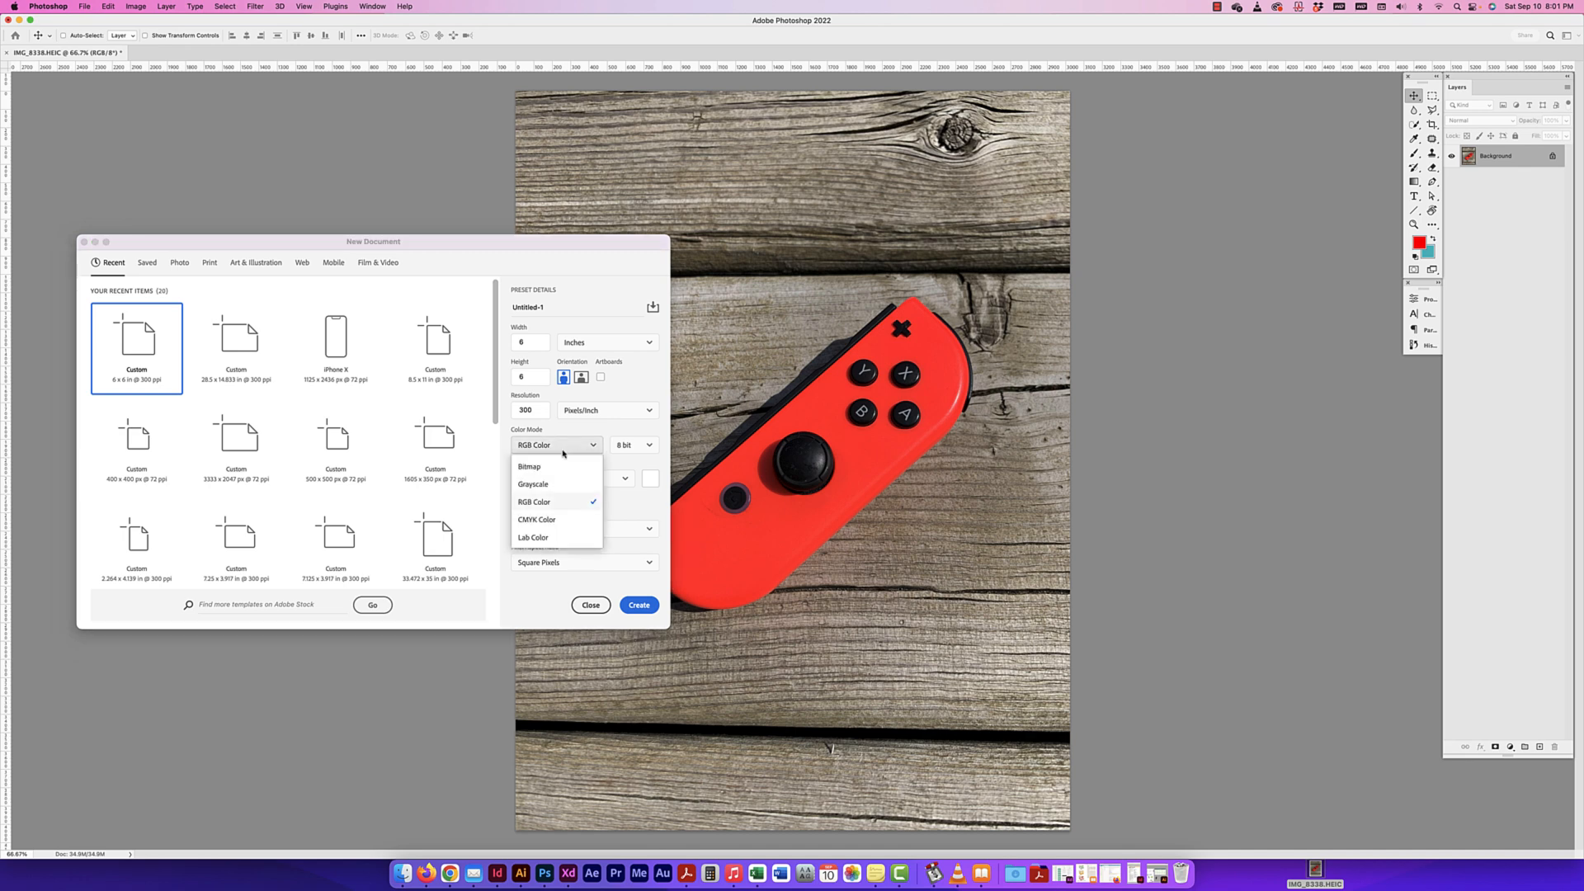
pyautogui.click(539, 504)
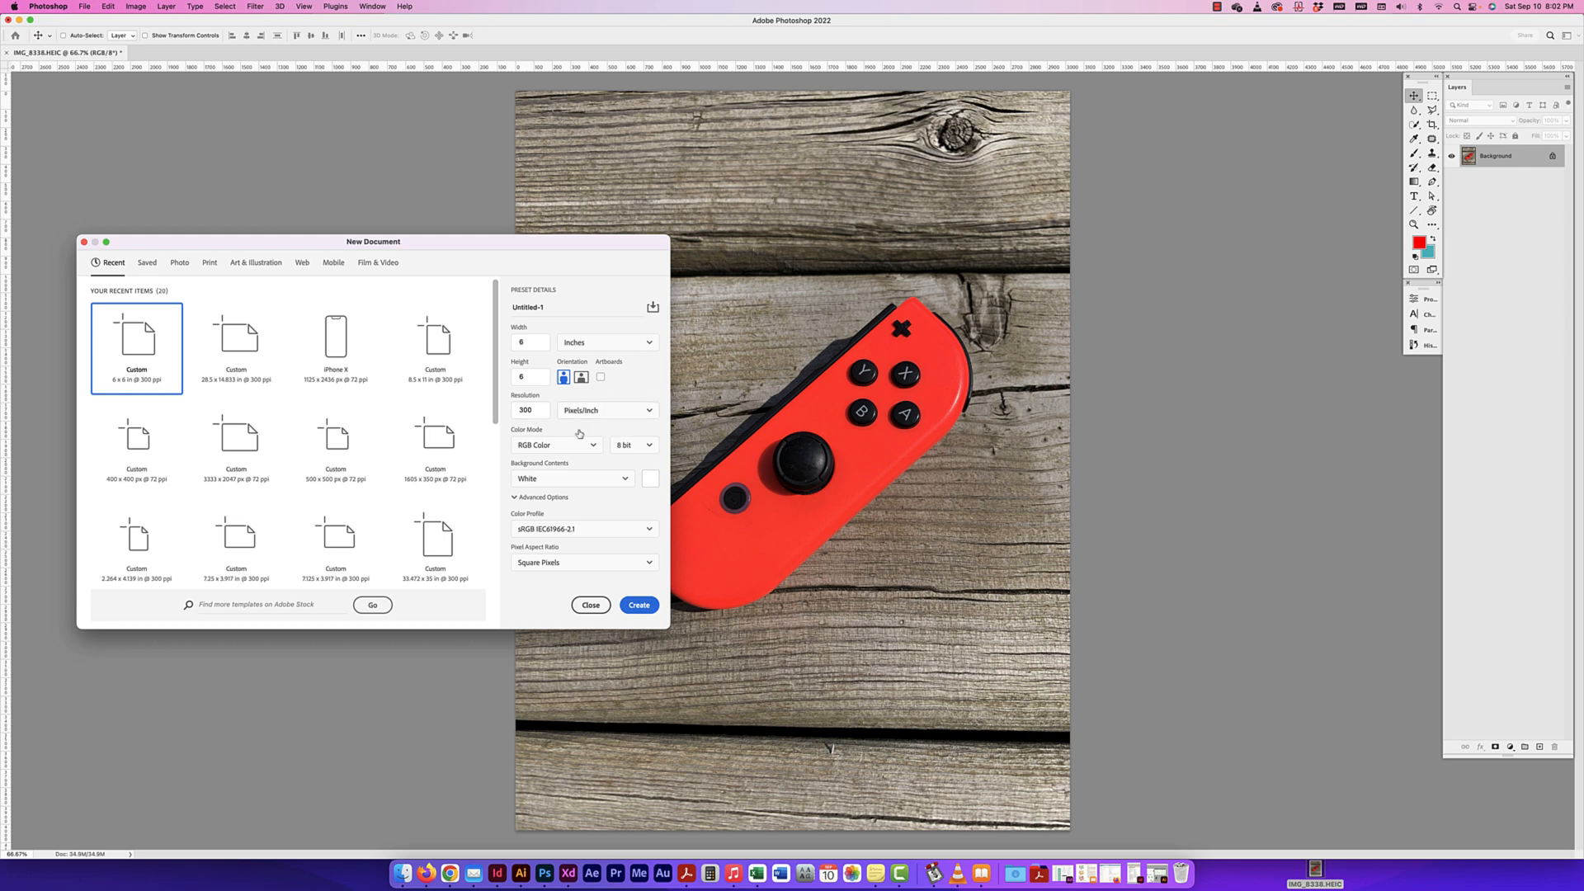
pyautogui.click(639, 606)
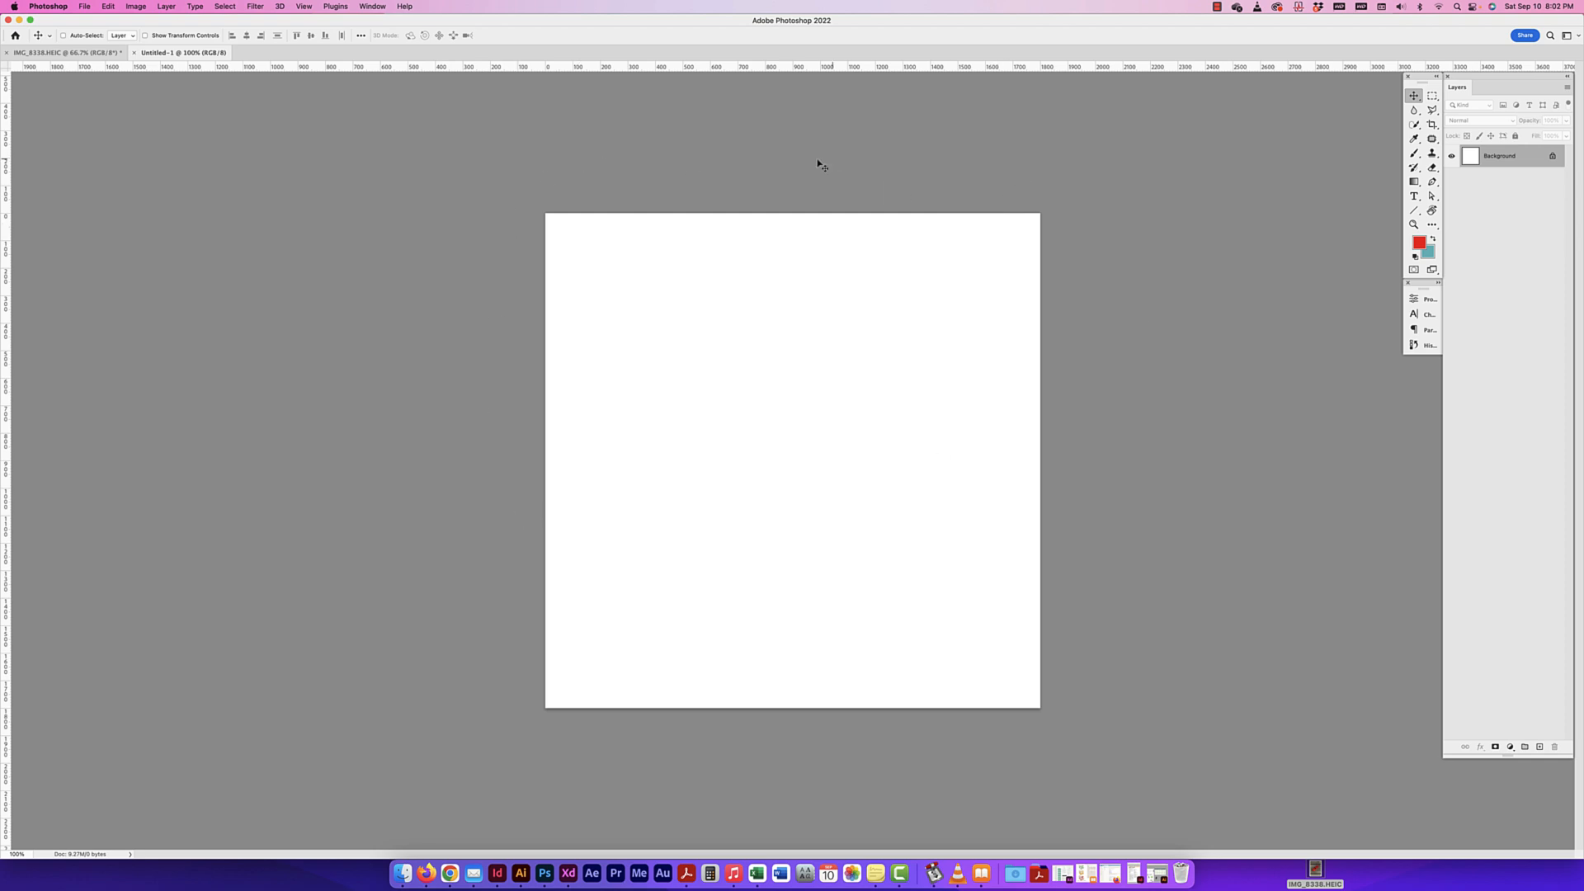
# Unlock the background layers of both the new Untitled-1 document and the IMG_8338.HEIC photo
pyautogui.click(1553, 156)
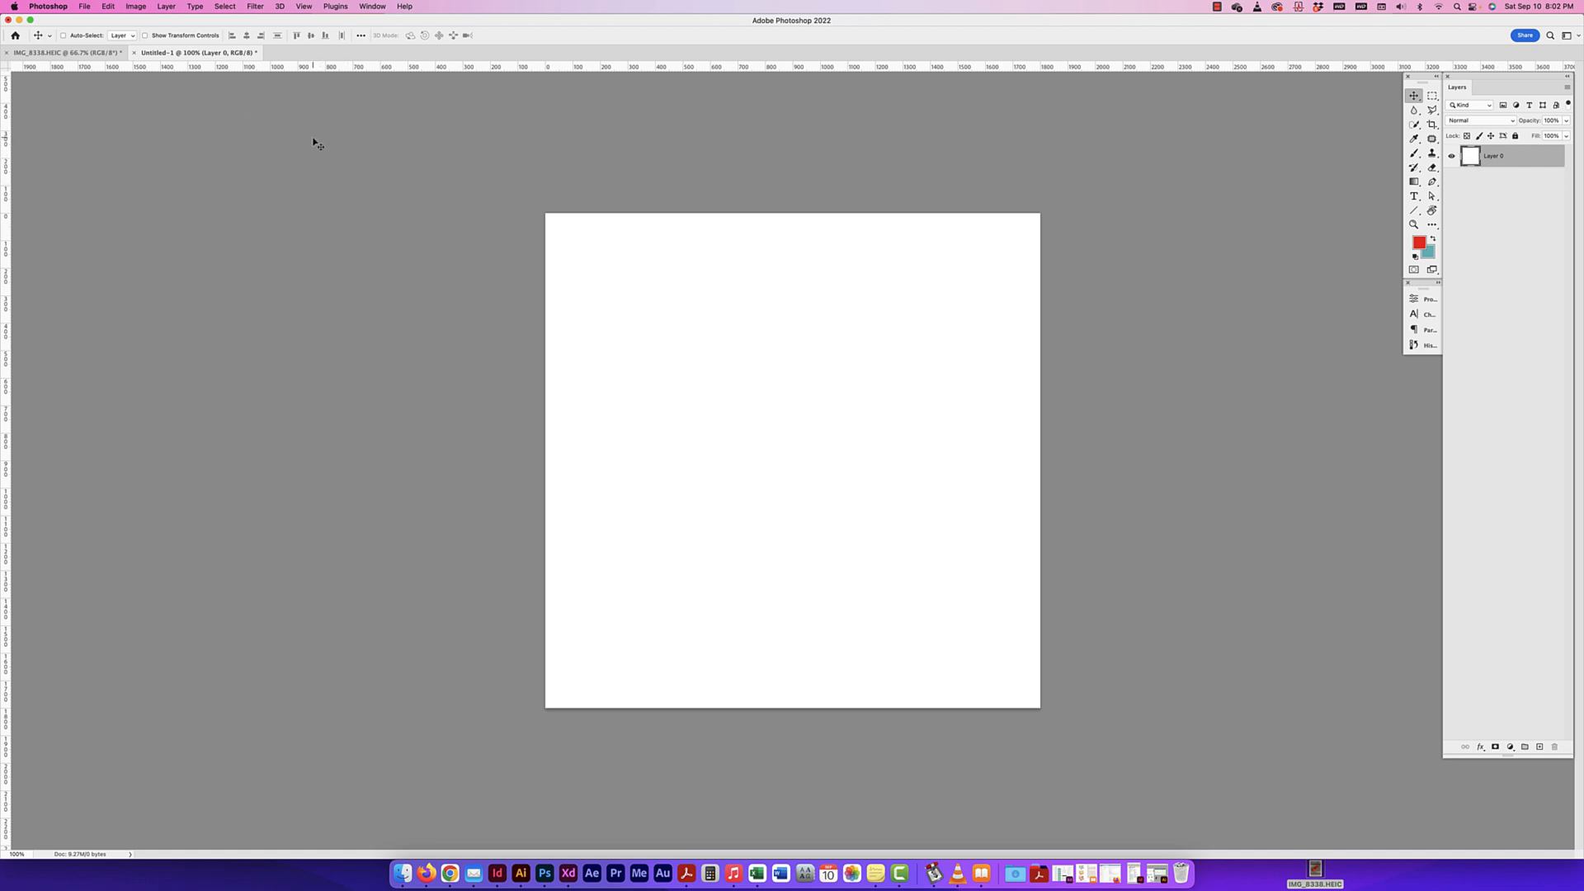
pyautogui.click(65, 53)
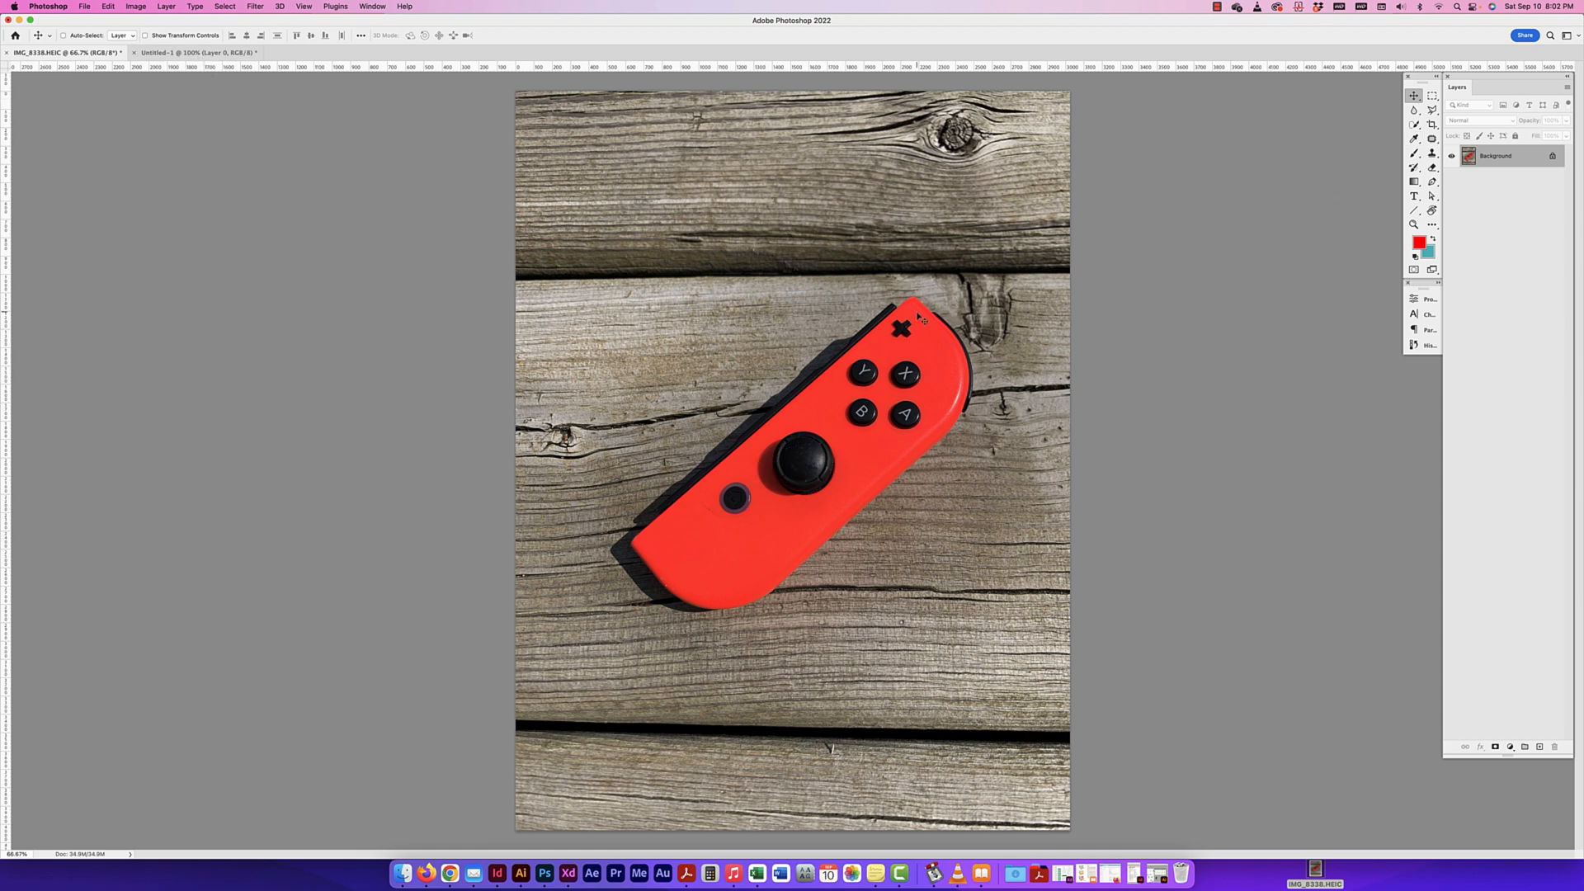
pyautogui.click(1554, 157)
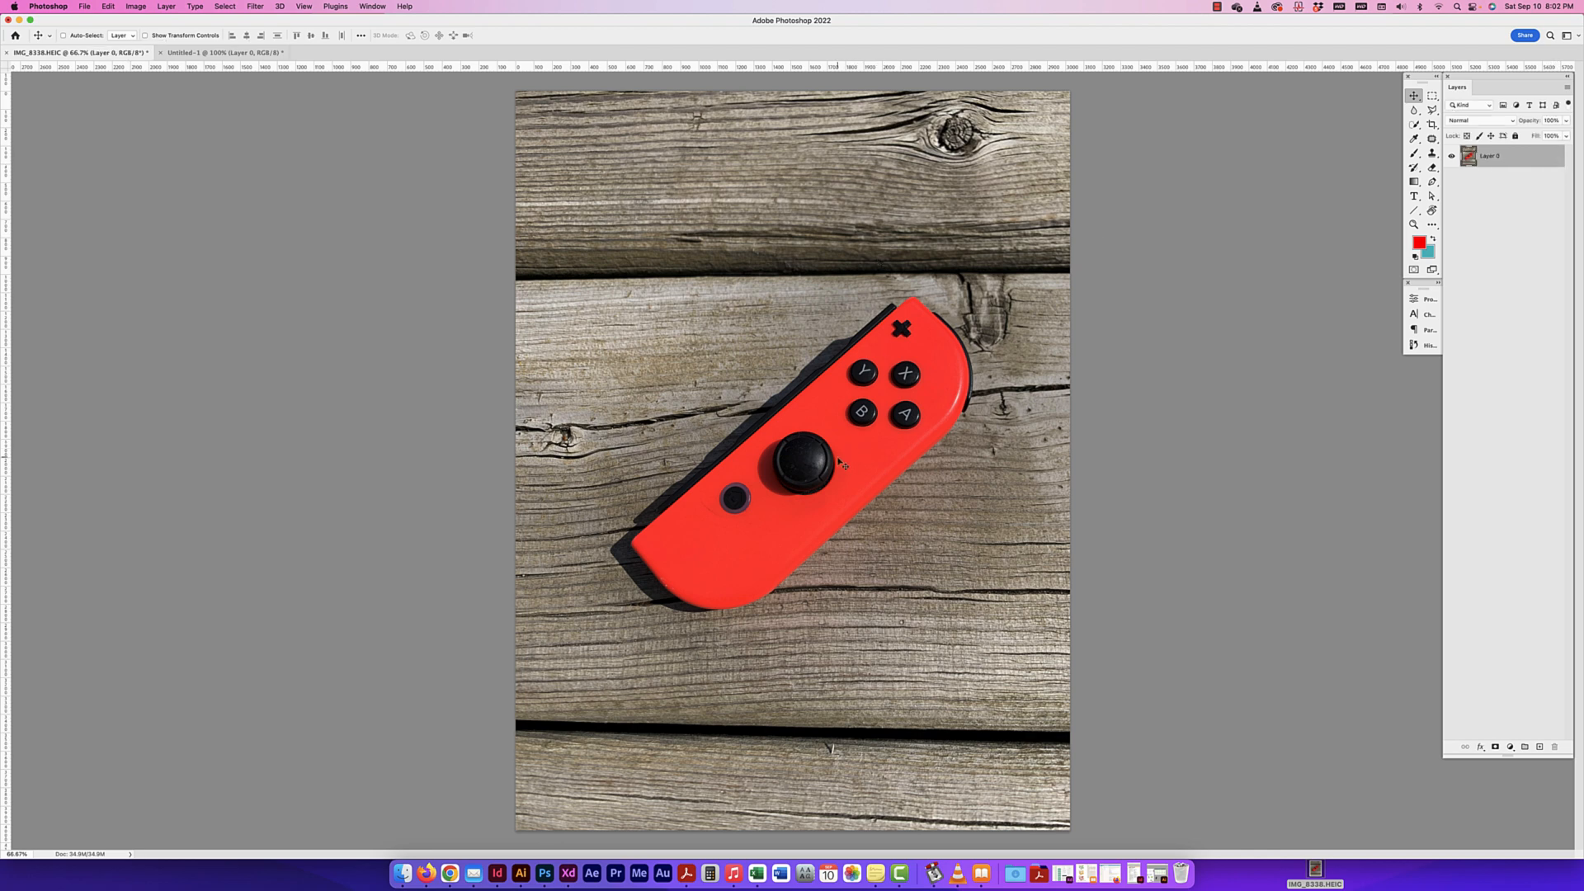
# Bring the photo layer from IMG_8338.HEIC into Untitled-1 and position the red controller over the square canvas
pyautogui.moveTo(840, 464); pyautogui.dragTo(247, 68)
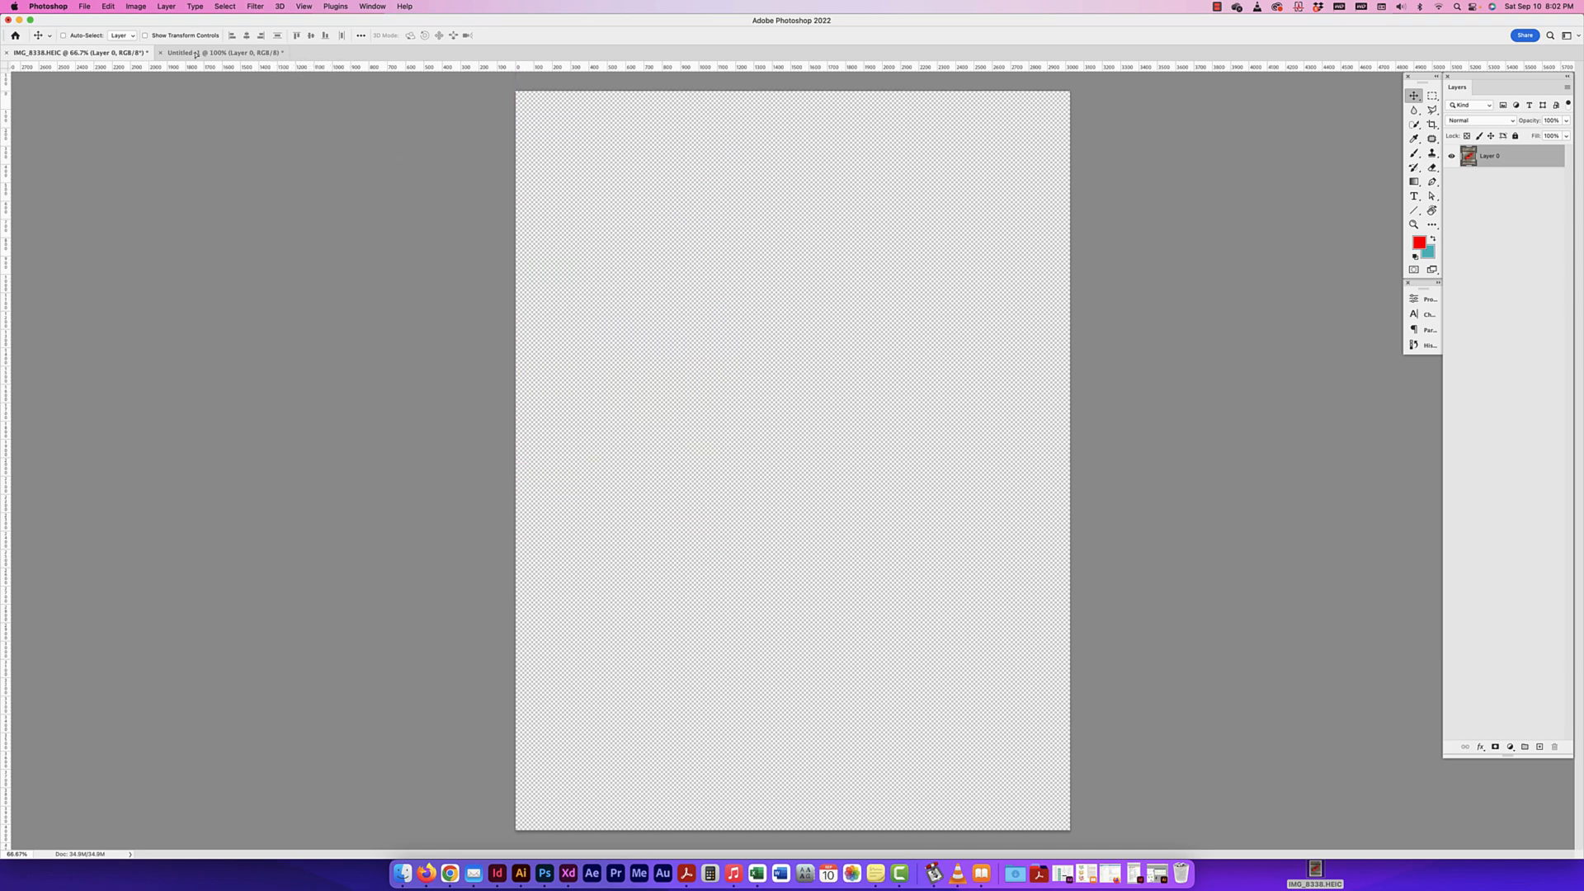
pyautogui.click(198, 52)
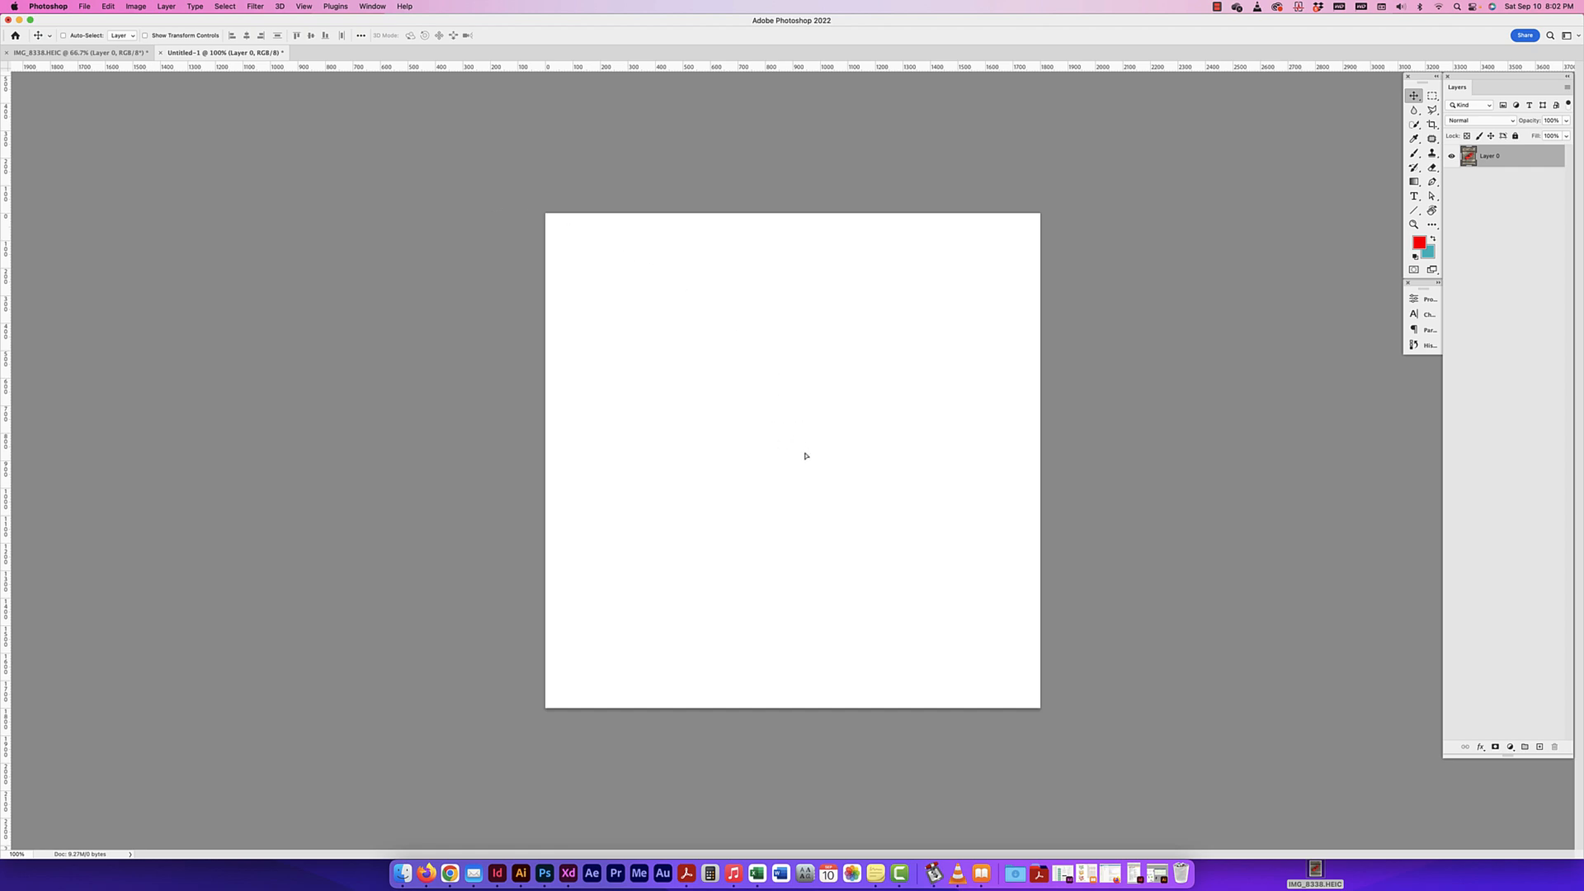
pyautogui.press('super+v')
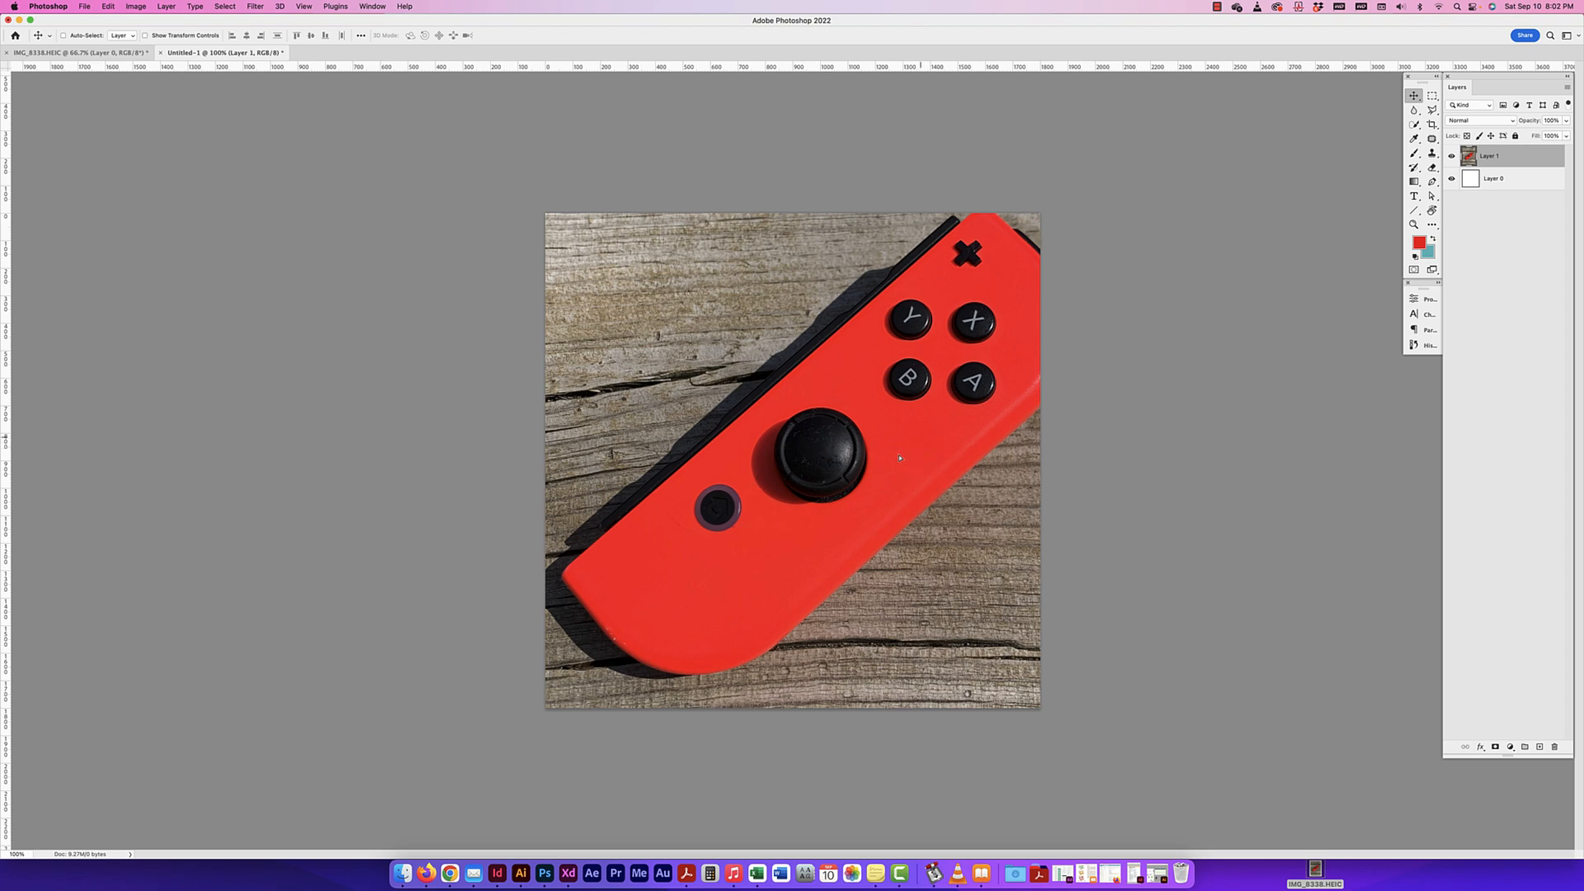
pyautogui.moveTo(900, 457); pyautogui.dragTo(896, 453)
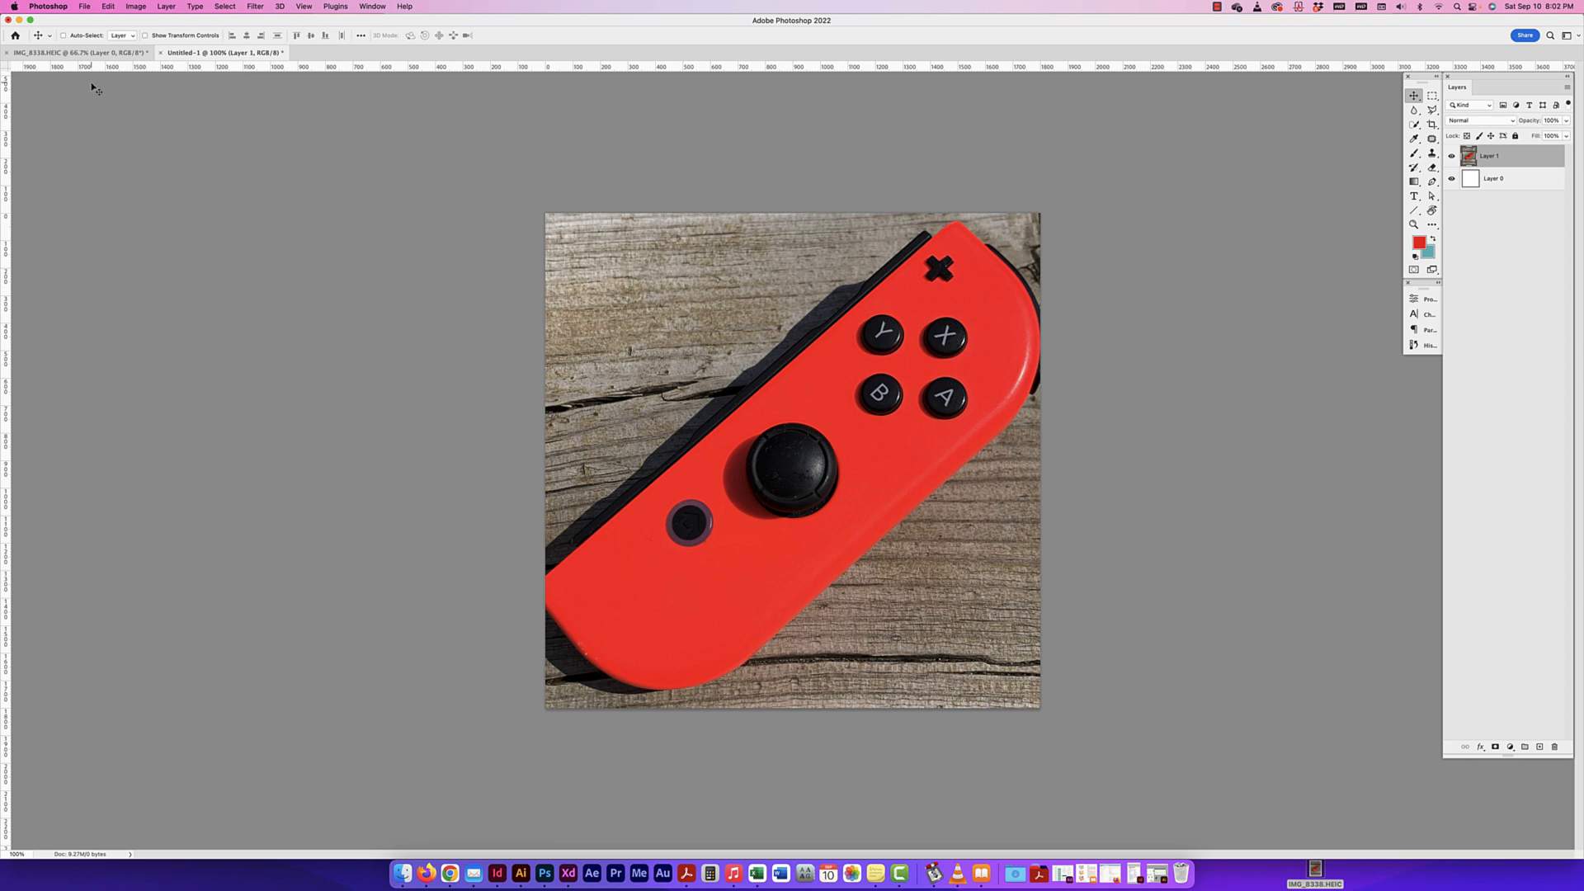
# Undo the photo layer's displacement in the original IMG_8338.HEIC document
pyautogui.click(78, 52)
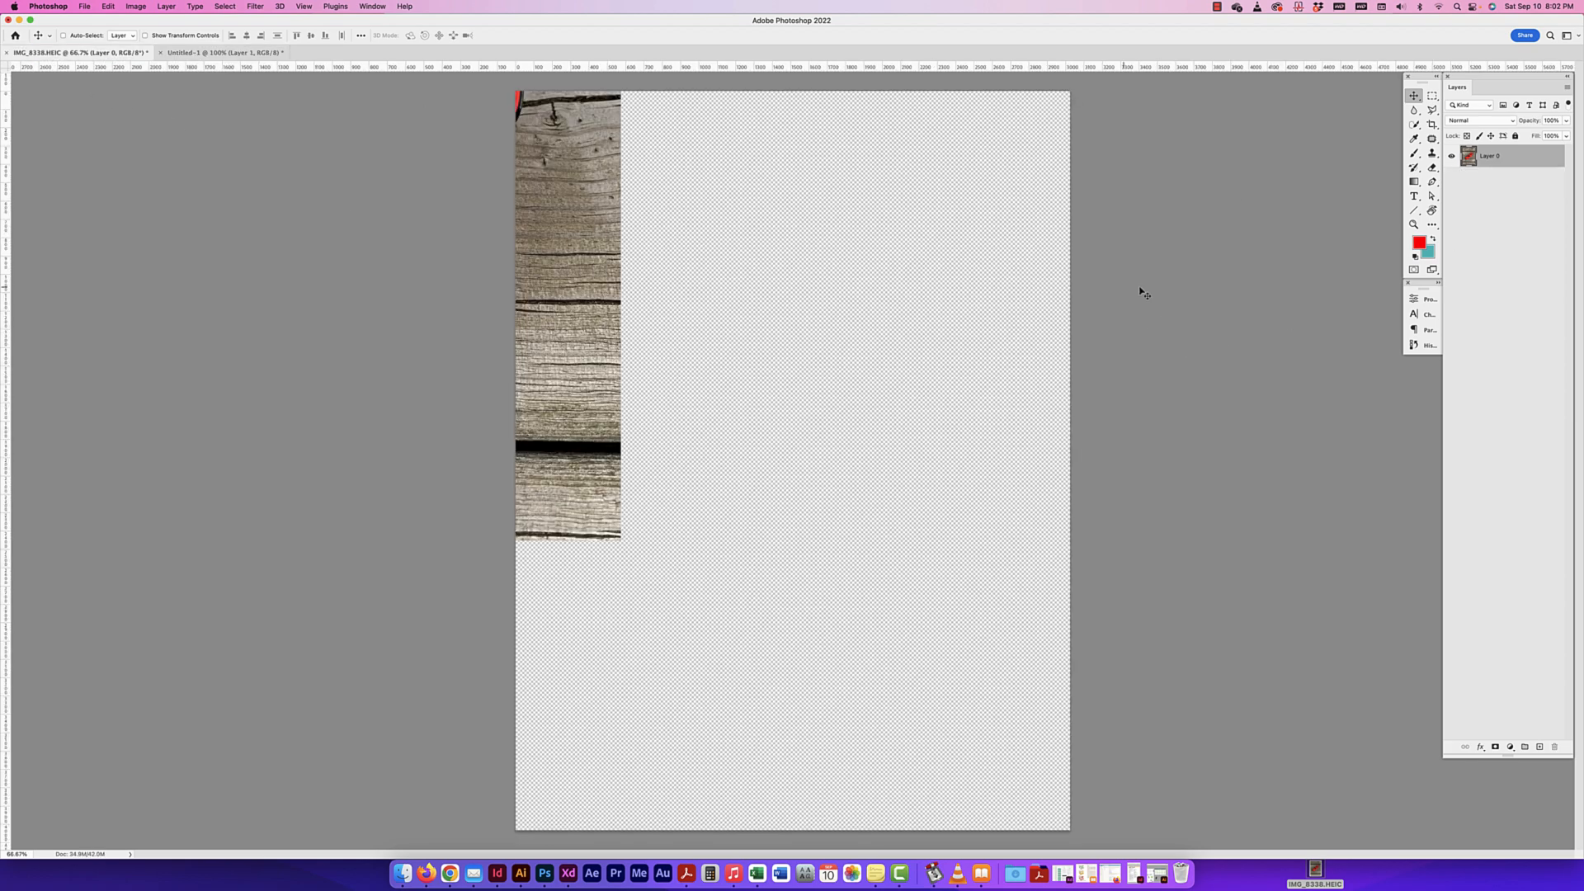
pyautogui.press('super+z')
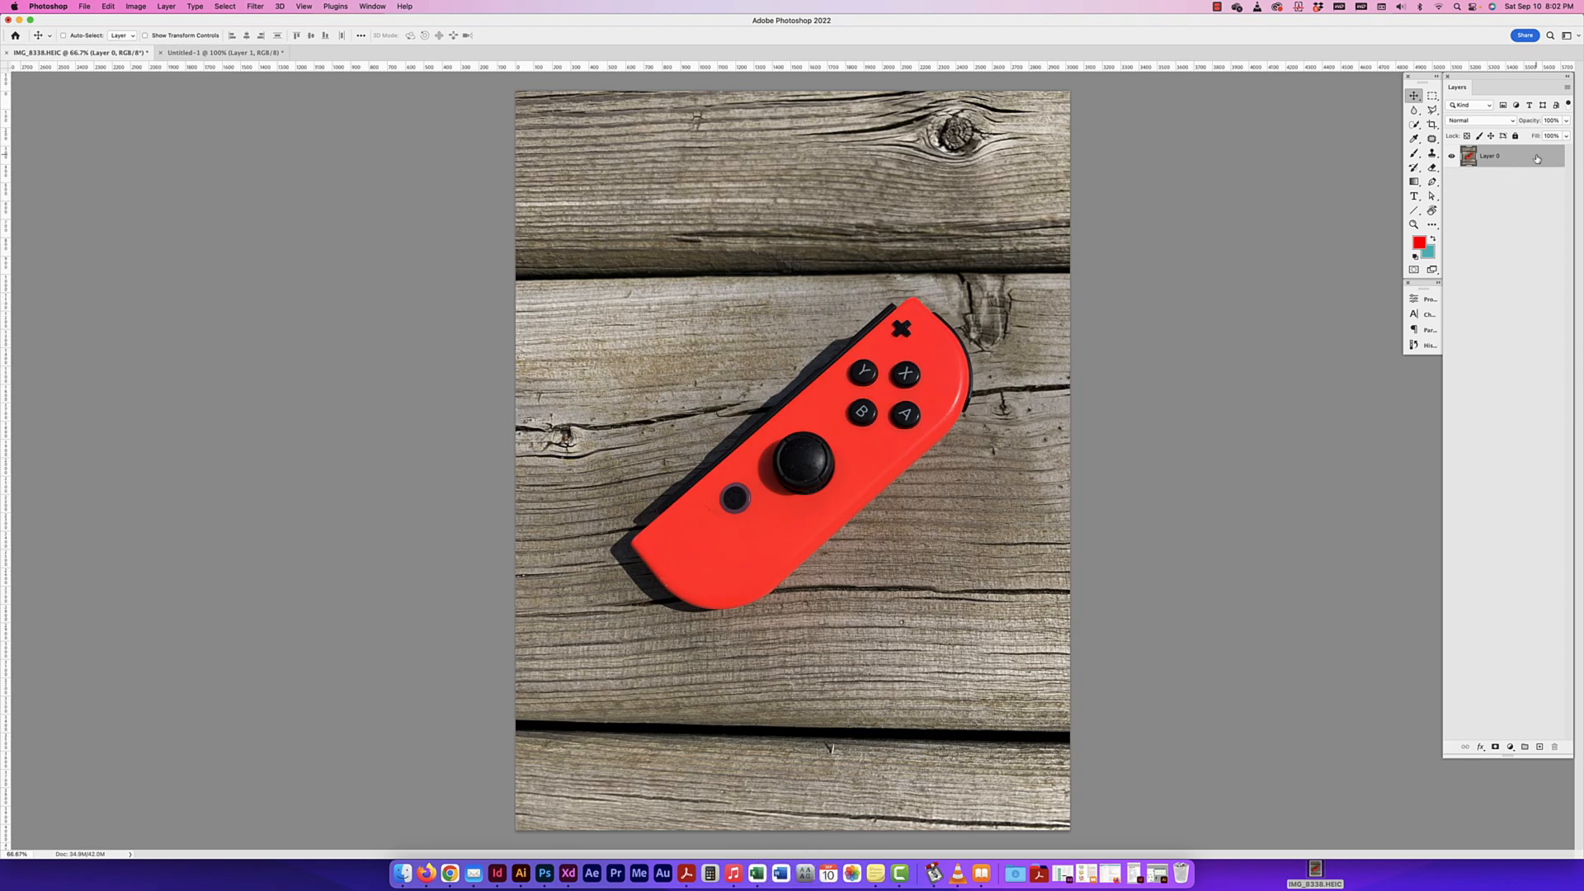
# Copy and paste the photo from IMG_8338.HEIC into Untitled-1 as a second photo layer, and delete that duplicate layer
pyautogui.press('super+c')
pyautogui.click(107, 6)
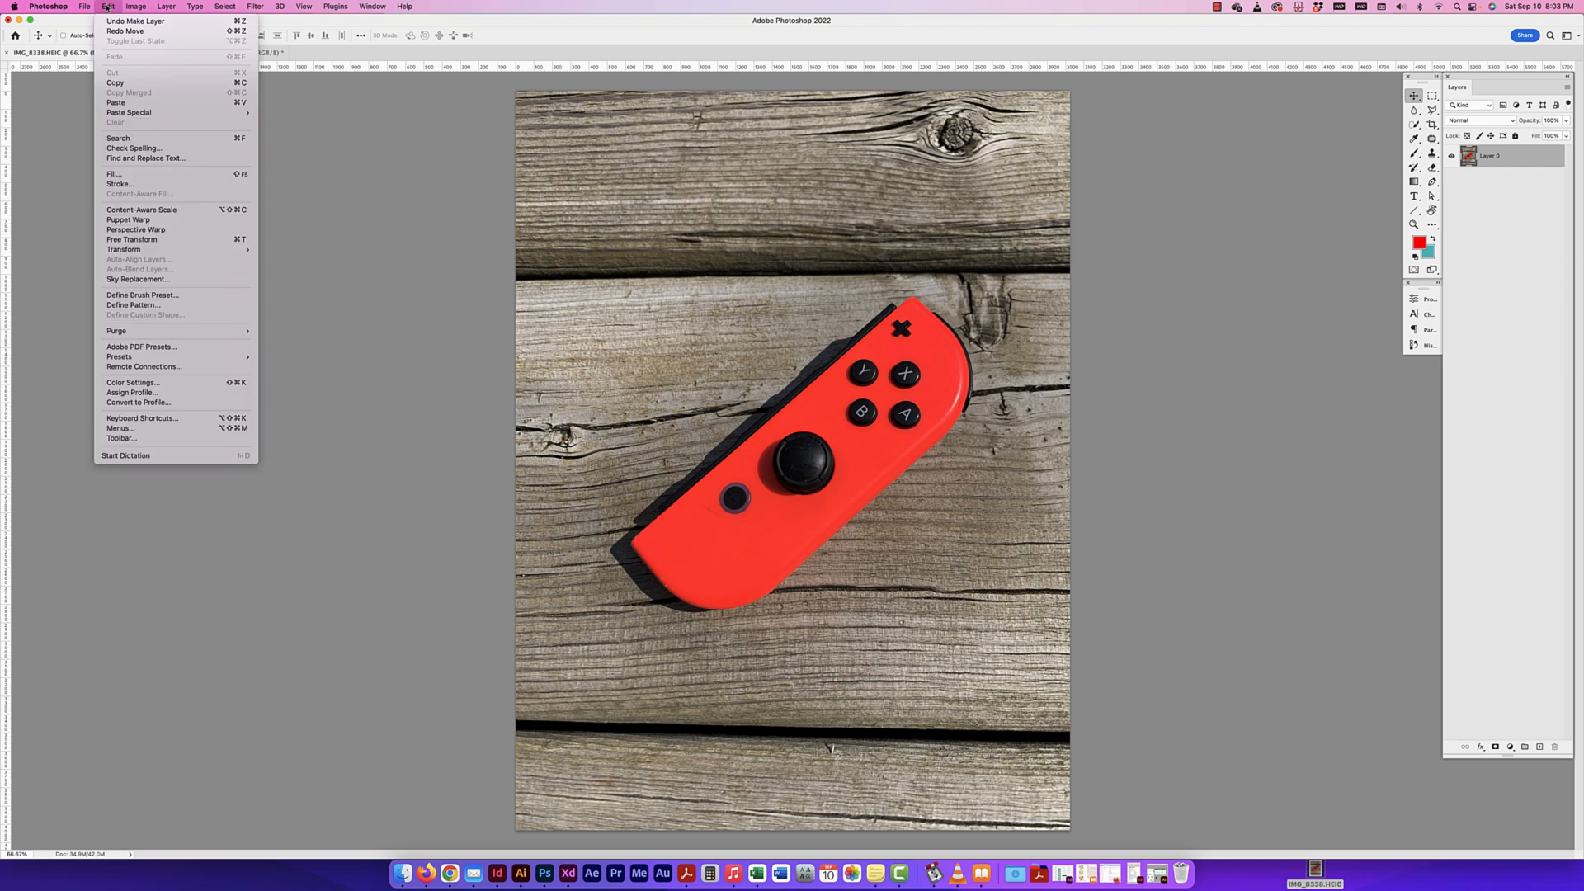
pyautogui.click(368, 104)
pyautogui.click(227, 54)
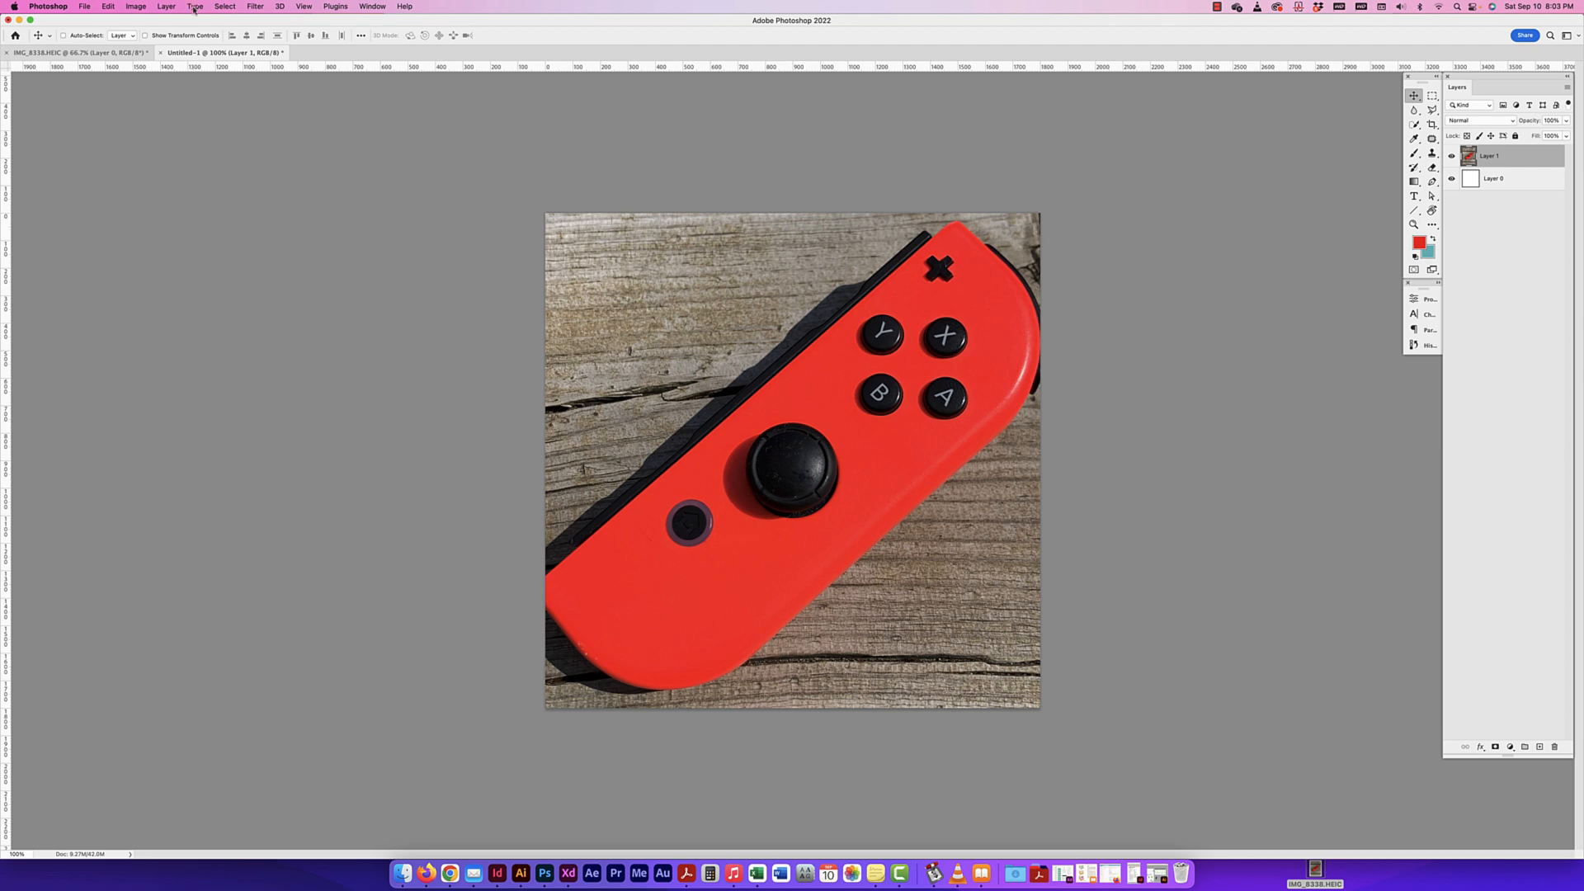
pyautogui.click(110, 6)
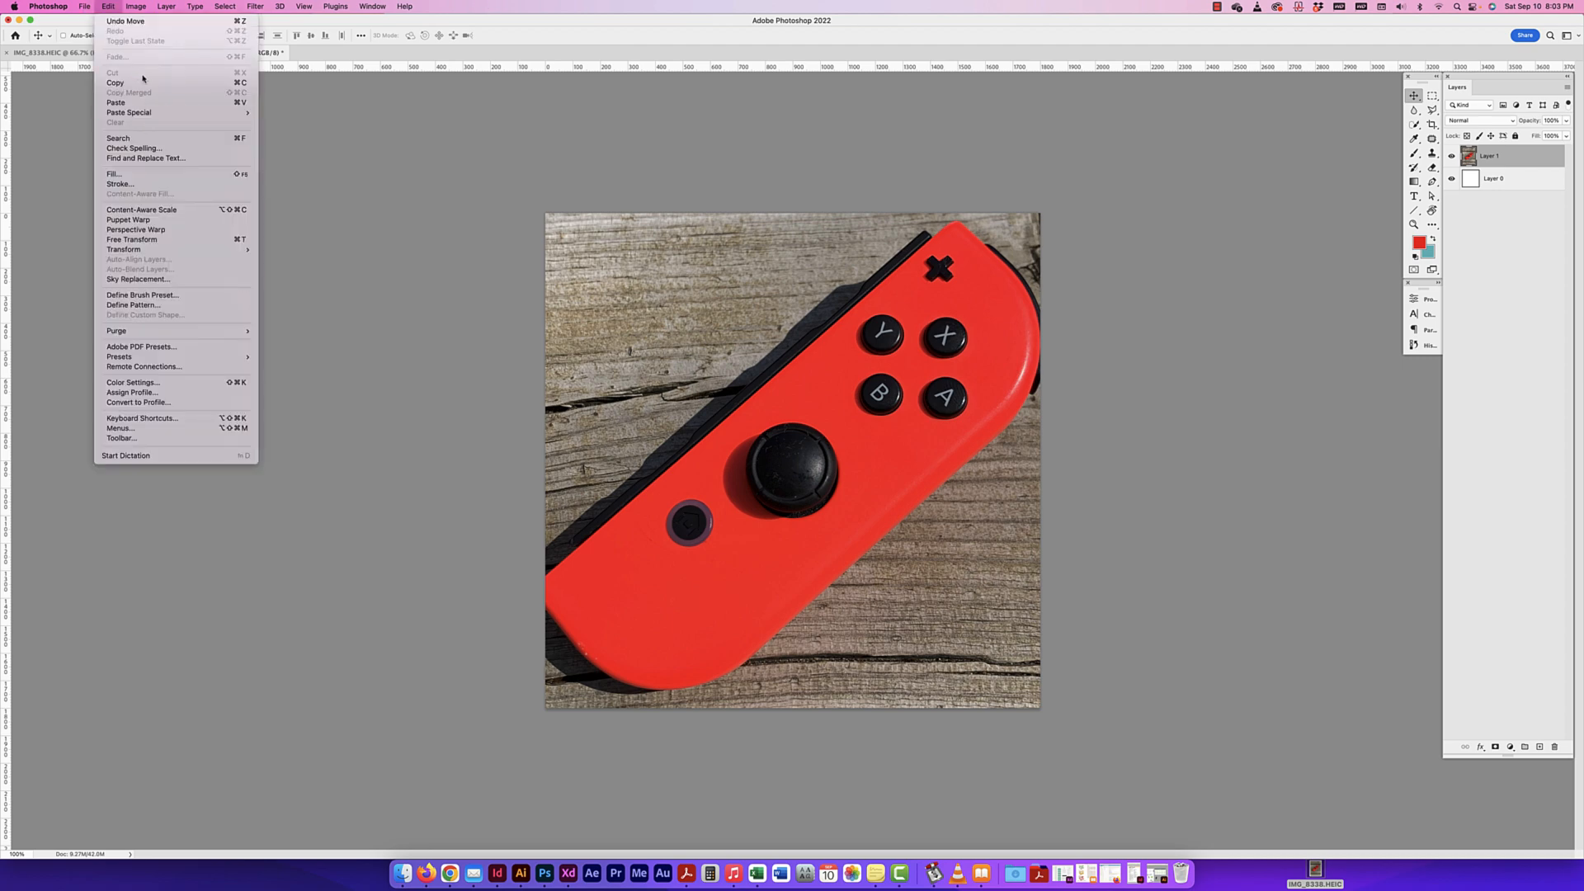
pyautogui.press('super+v')
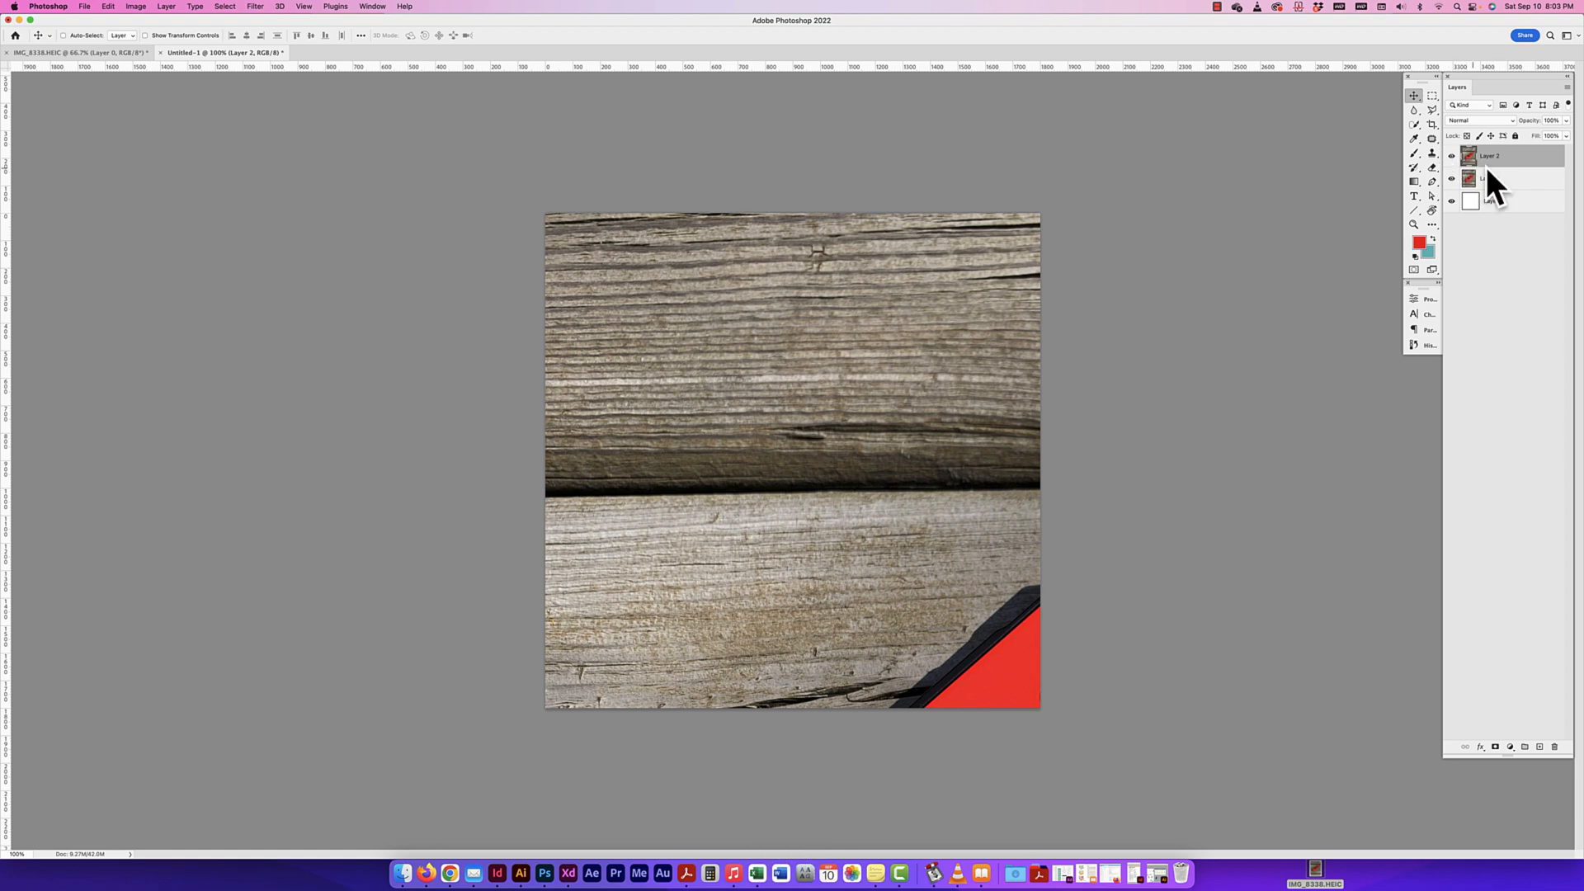
pyautogui.moveTo(924, 483); pyautogui.dragTo(917, 401)
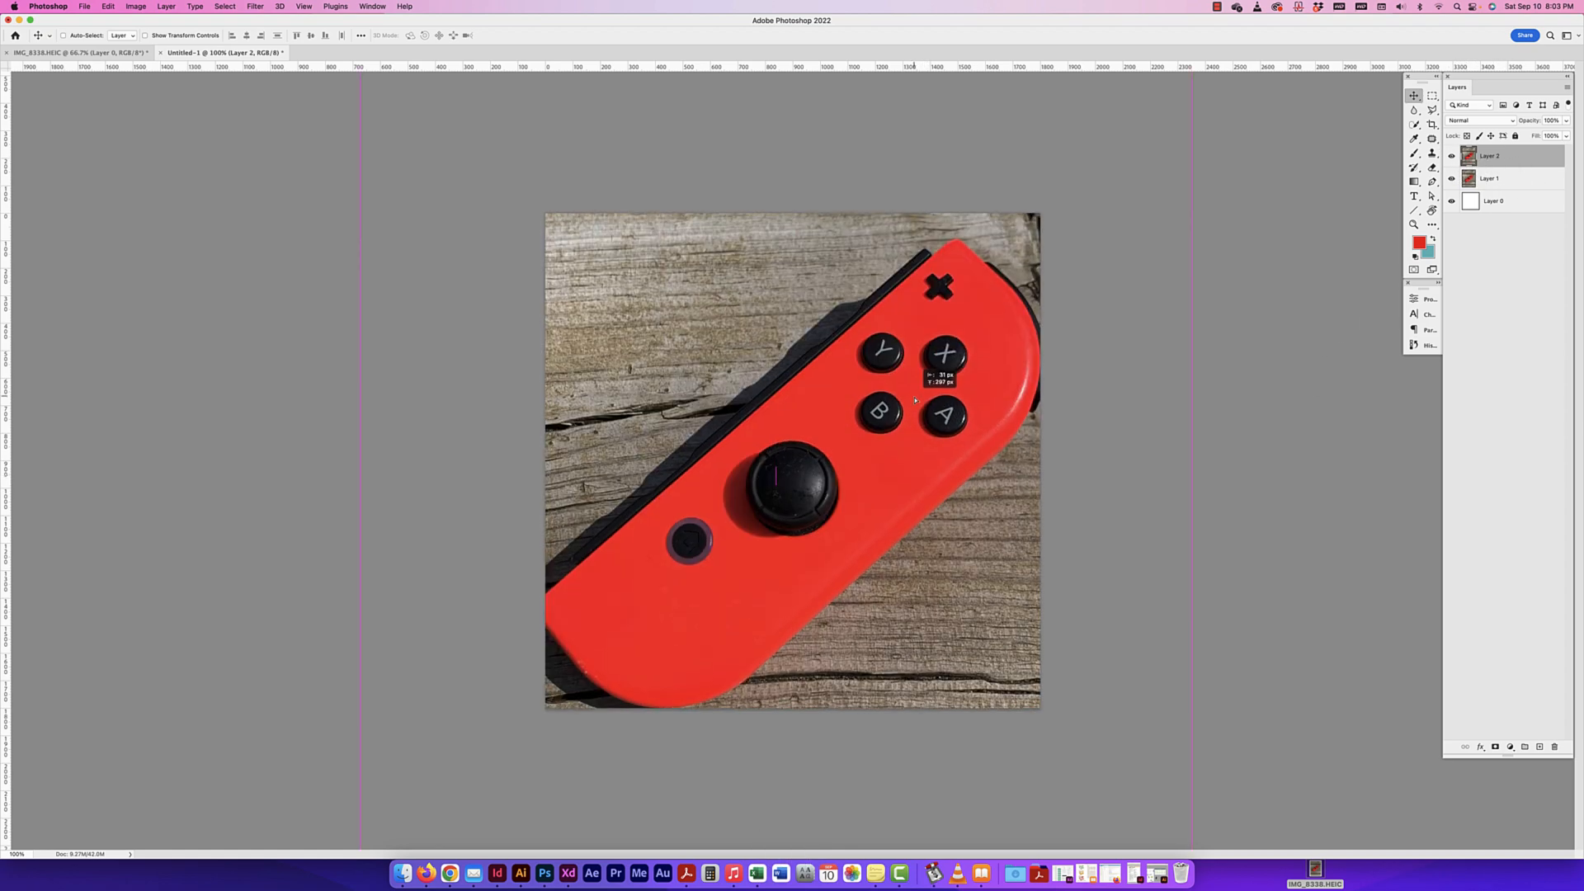
pyautogui.click(1554, 746)
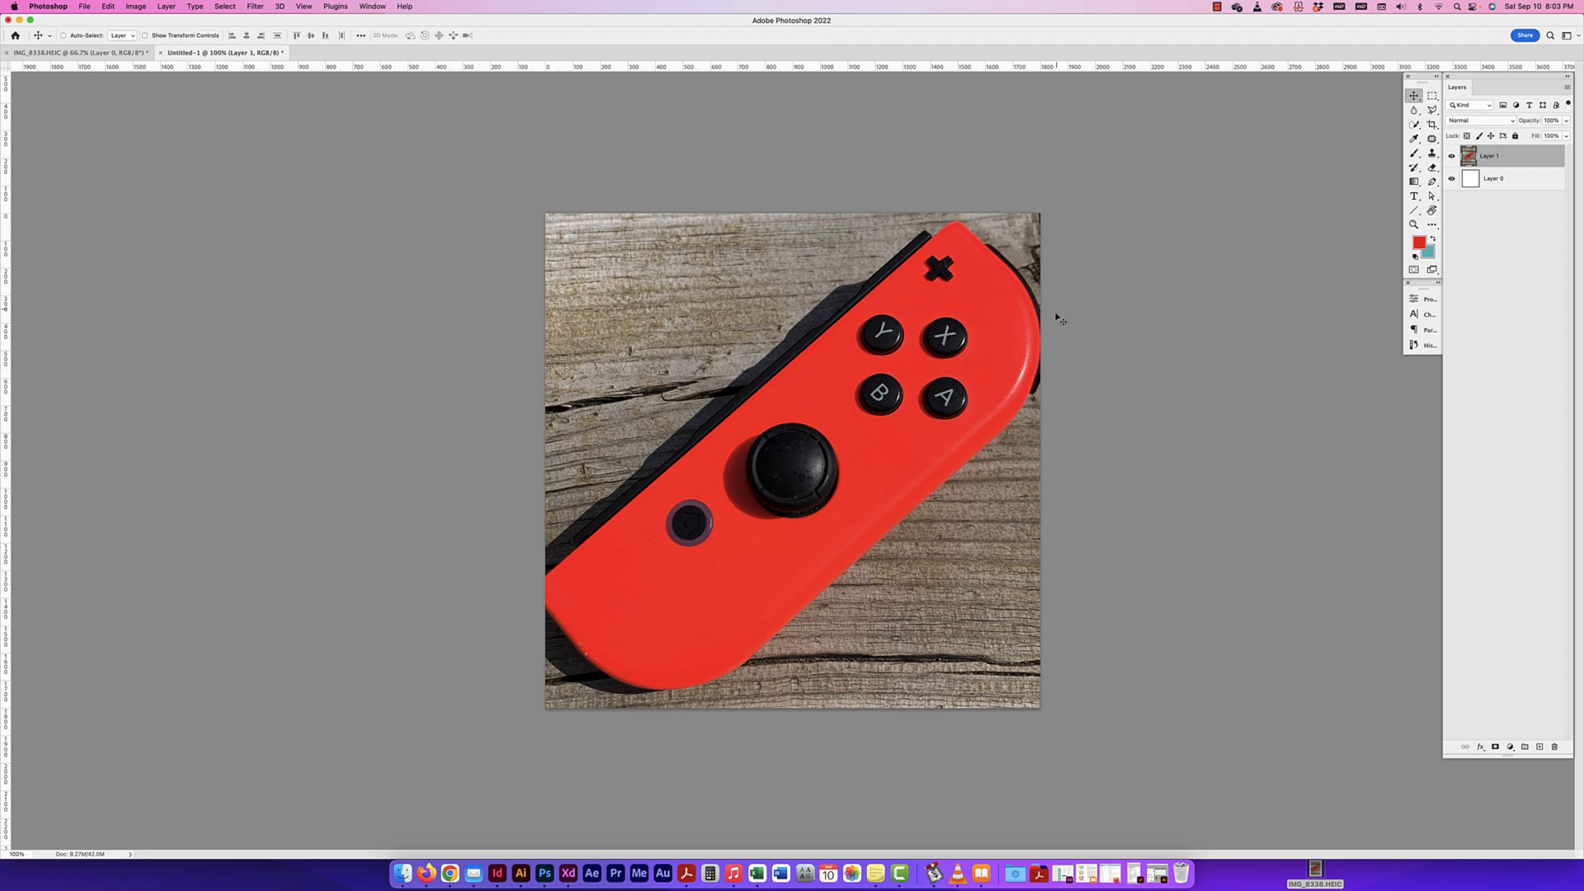
# Scale the photo layer proportionally to about 90% with Free Transform and reposition it so the whole controller sits within the canvas
pyautogui.press('super+minus')
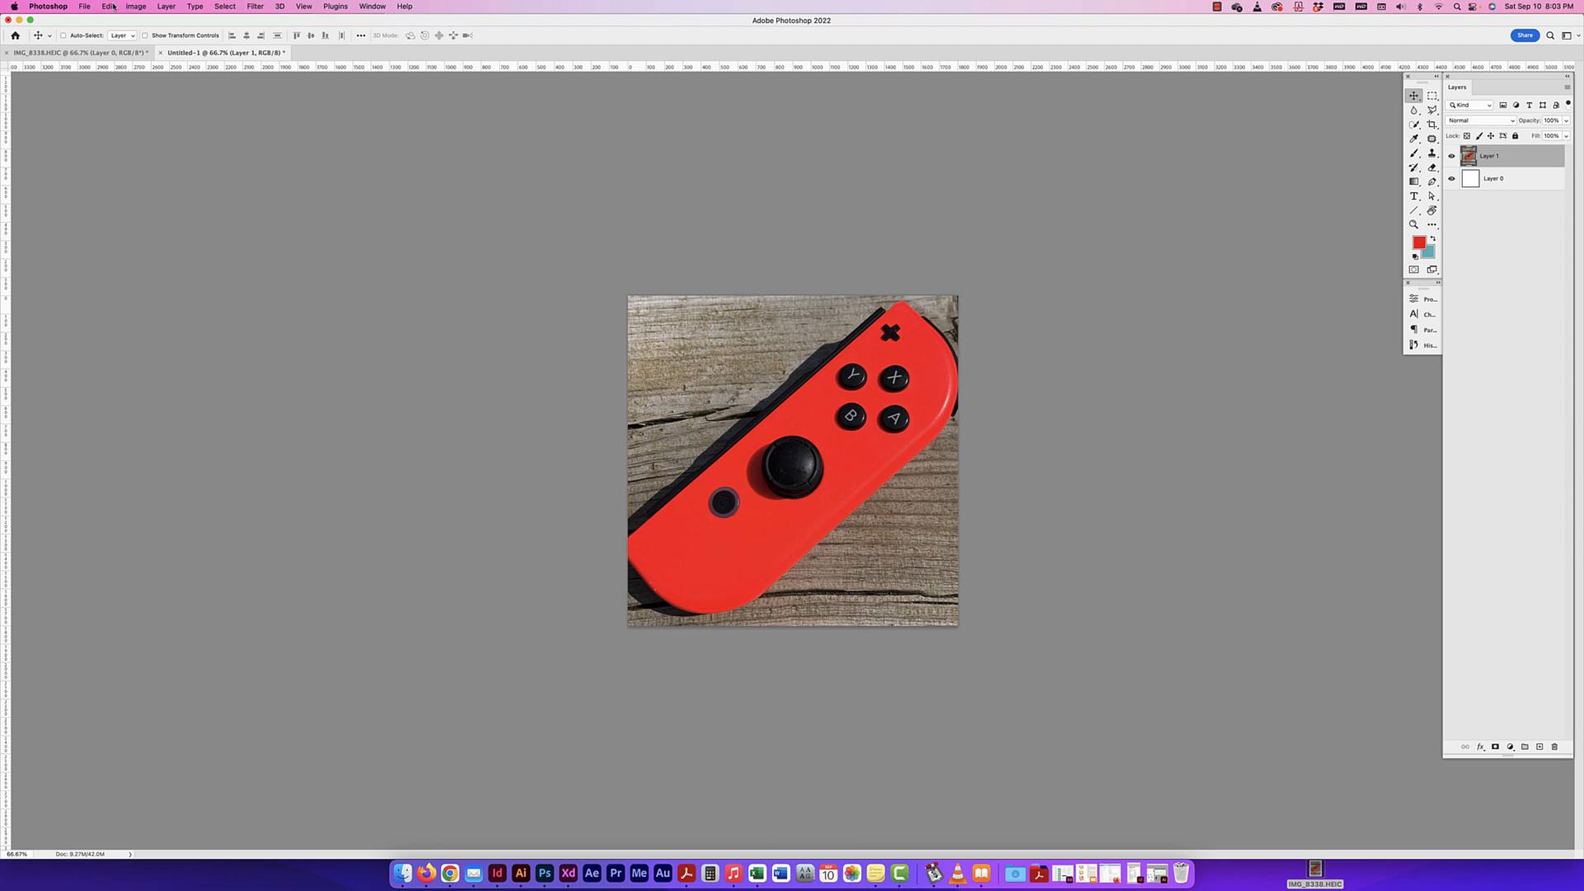
pyautogui.click(108, 6)
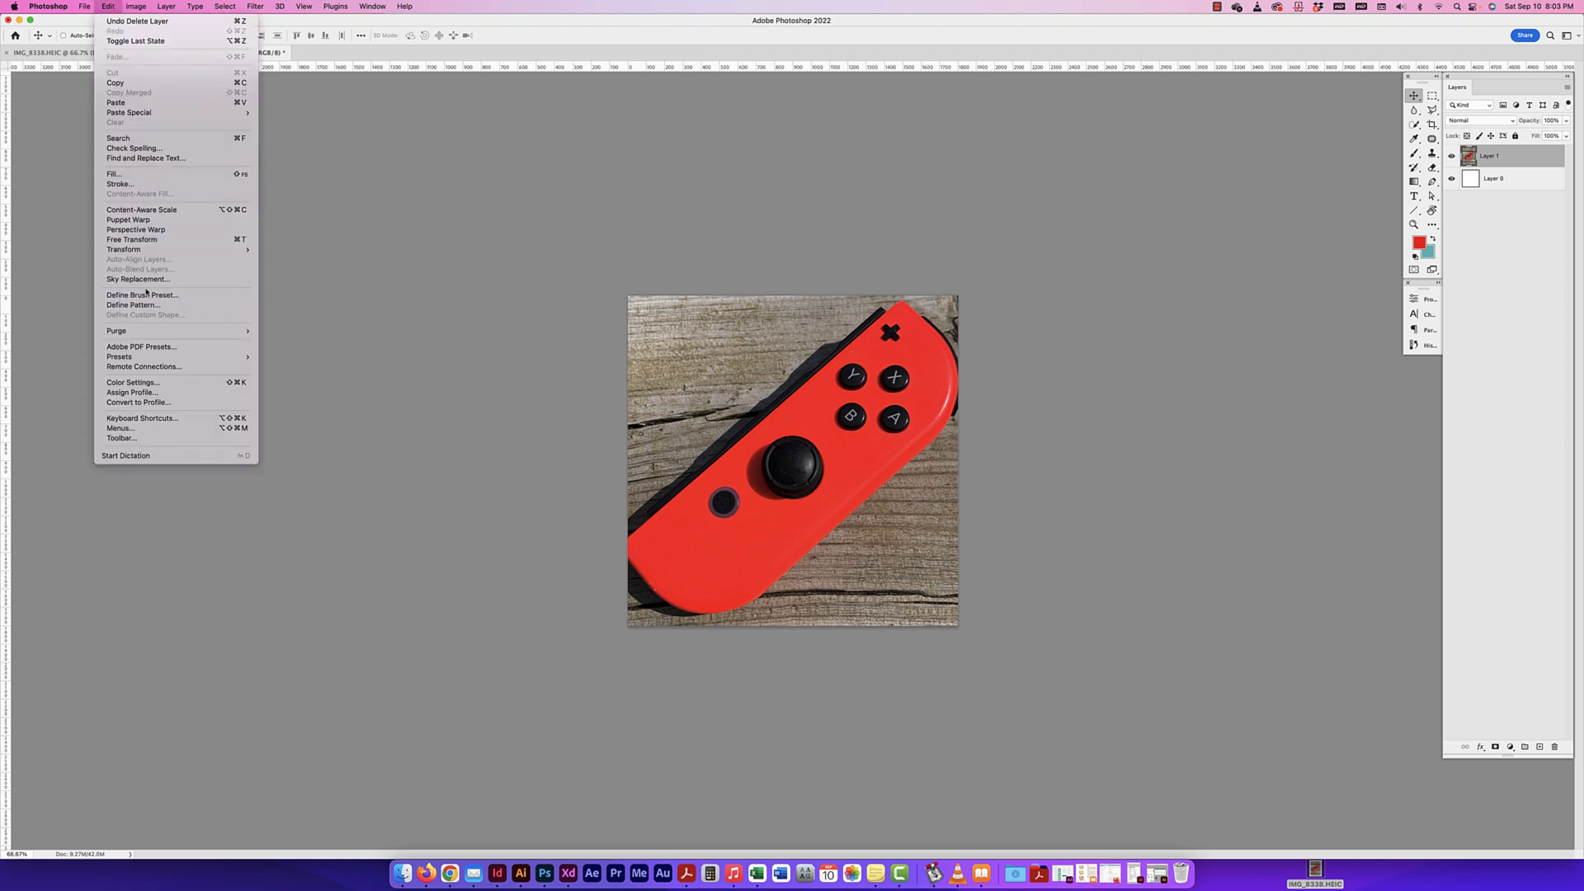
pyautogui.moveTo(142, 336)
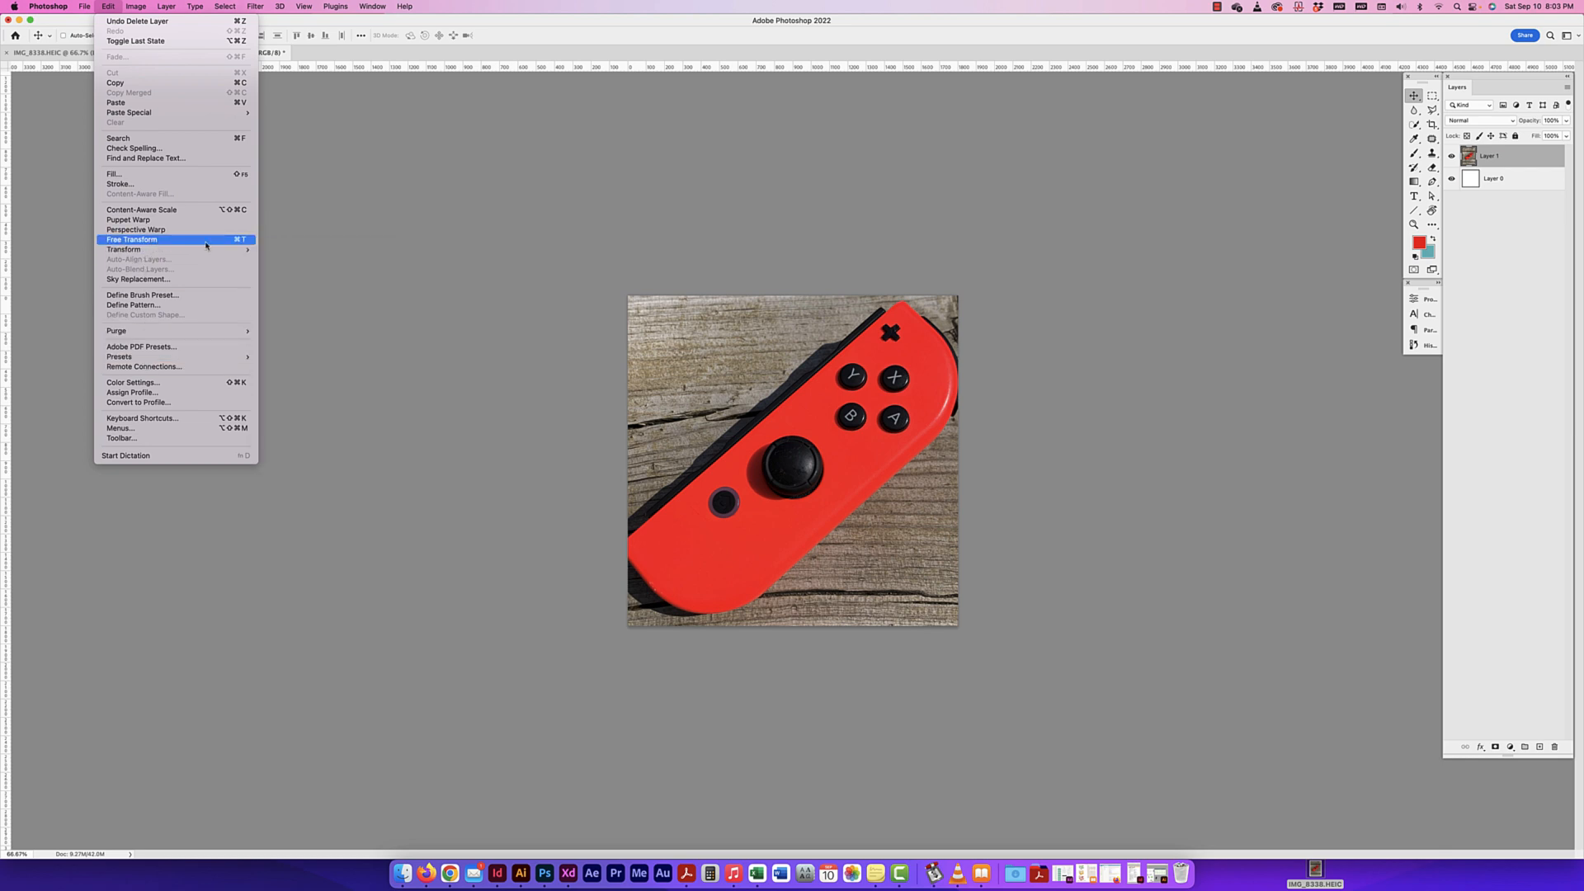
pyautogui.click(697, 283)
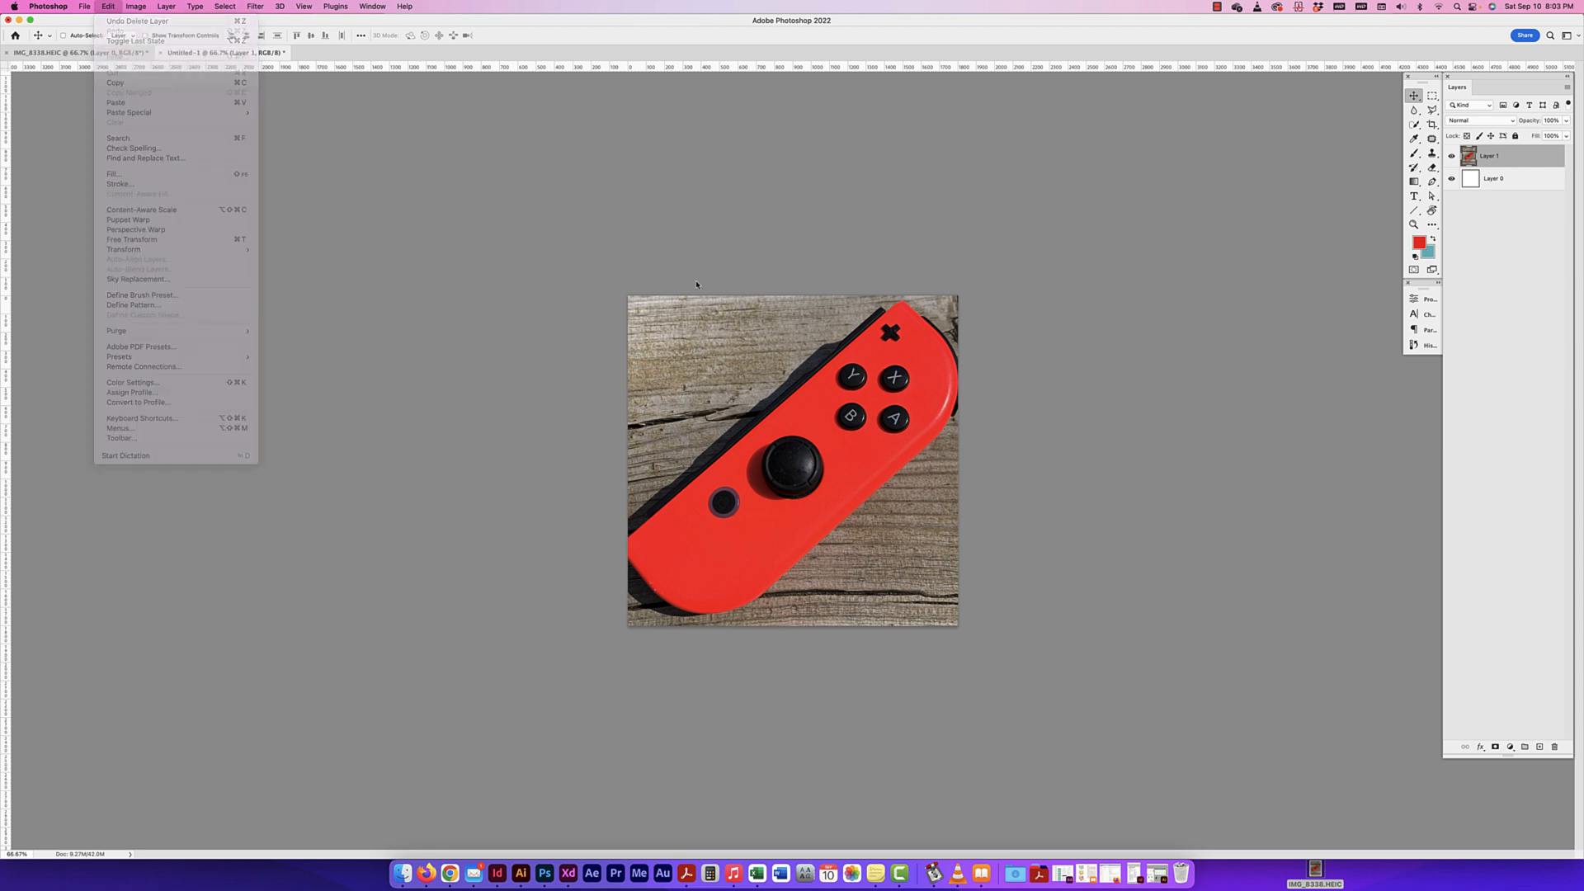
pyautogui.press('super+t')
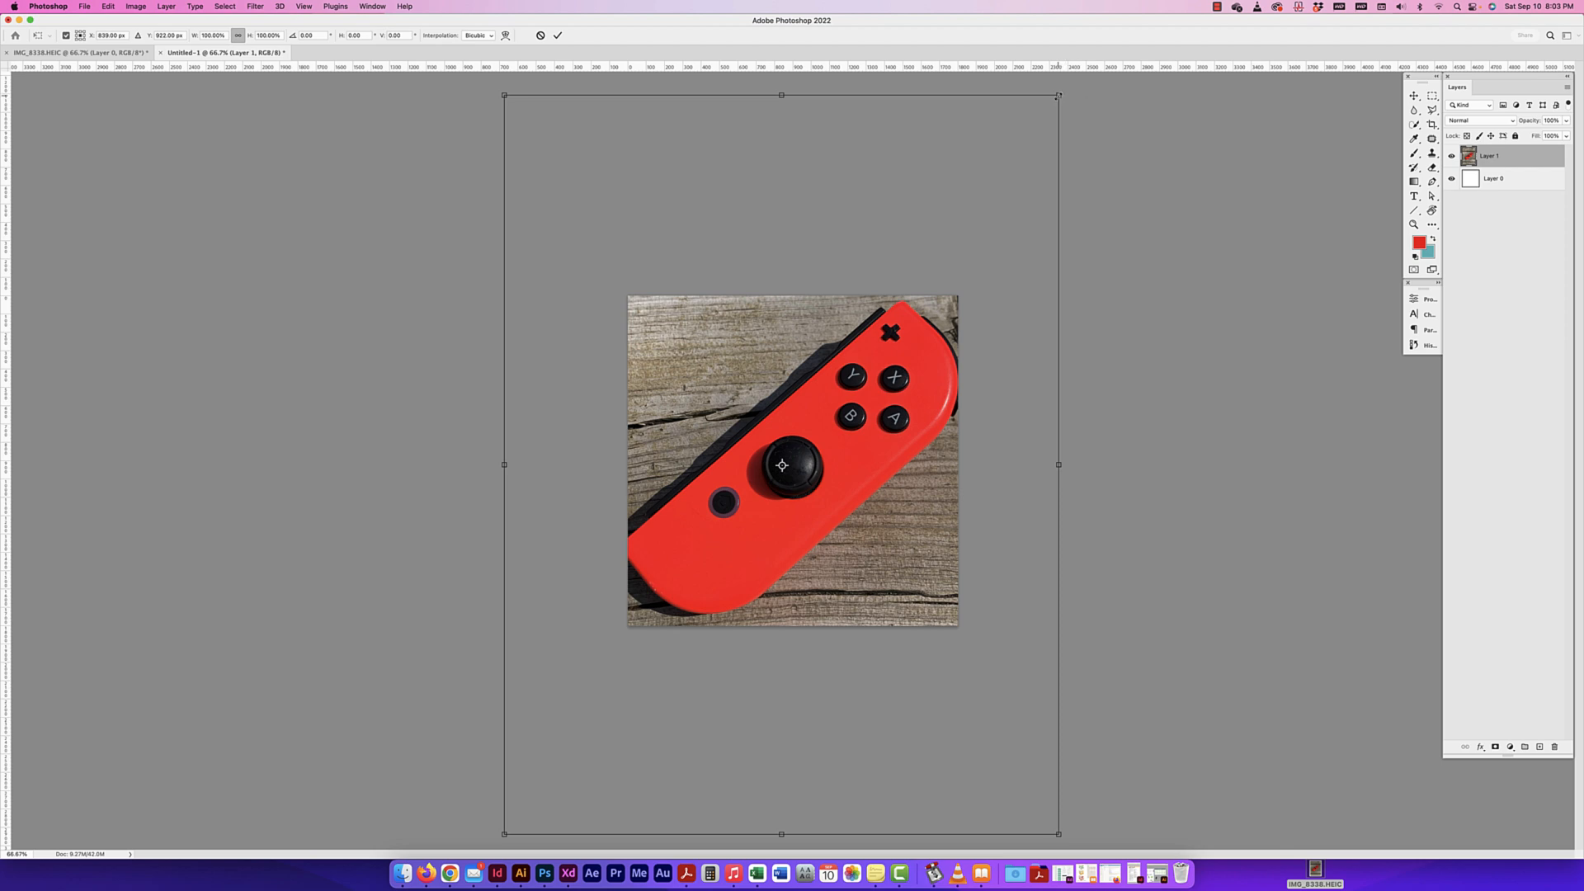
pyautogui.moveTo(1059, 96); pyautogui.dragTo(1020, 180)
pyautogui.moveTo(926, 379); pyautogui.dragTo(950, 357)
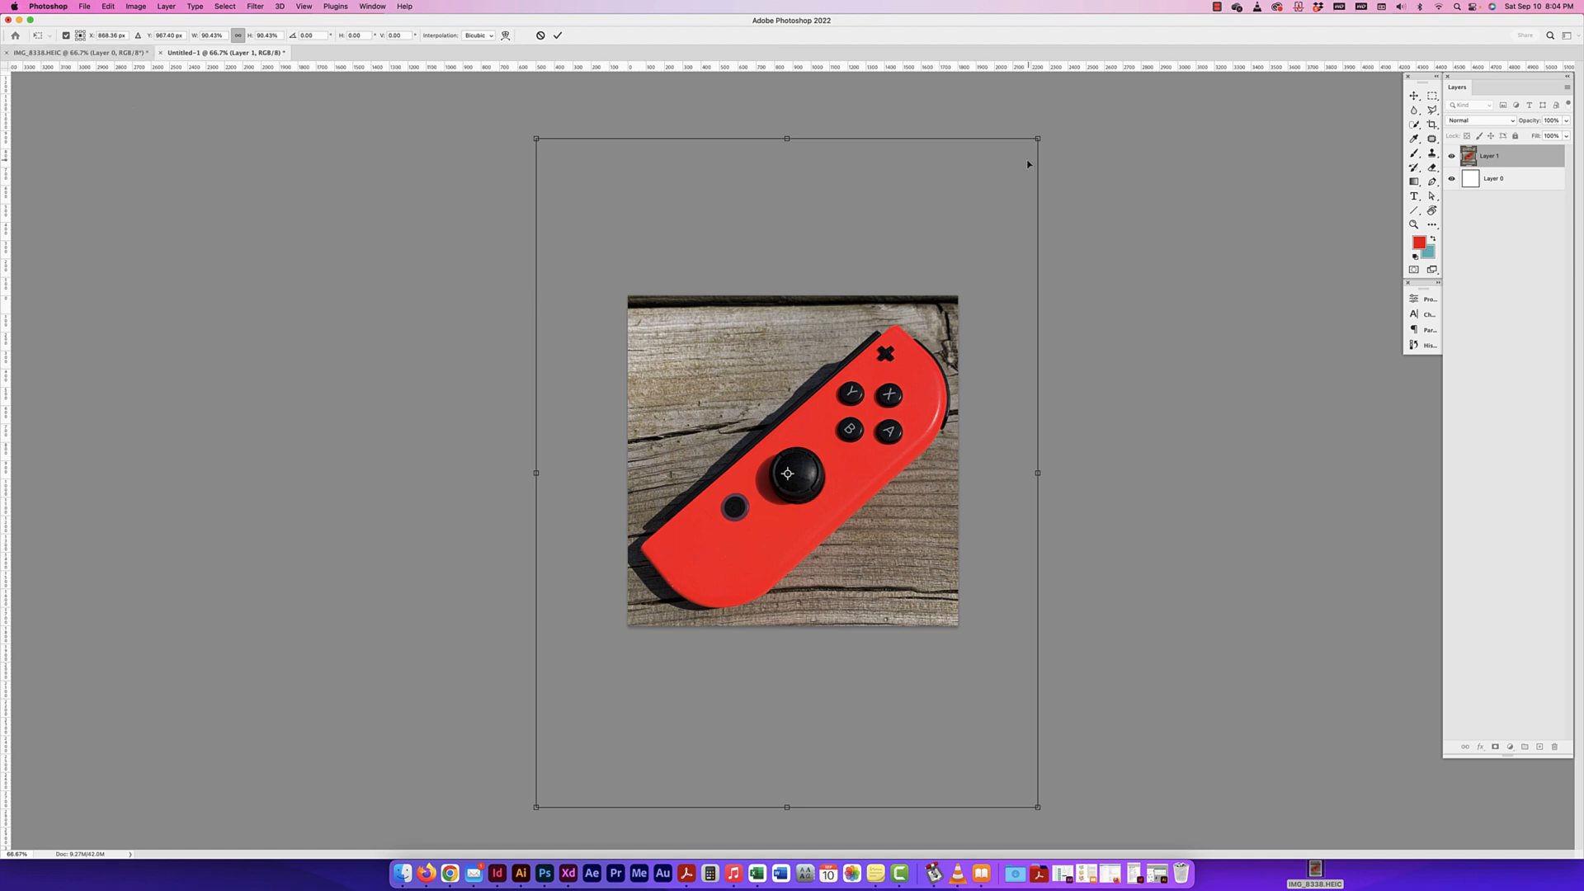
pyautogui.moveTo(1038, 140); pyautogui.dragTo(870, 194)
pyautogui.press('super+z')
# Reduce the photo layer's scale to about 87% and shift it so the controller sits centrally on the square canvas
pyautogui.moveTo(1035, 142); pyautogui.dragTo(1023, 157)
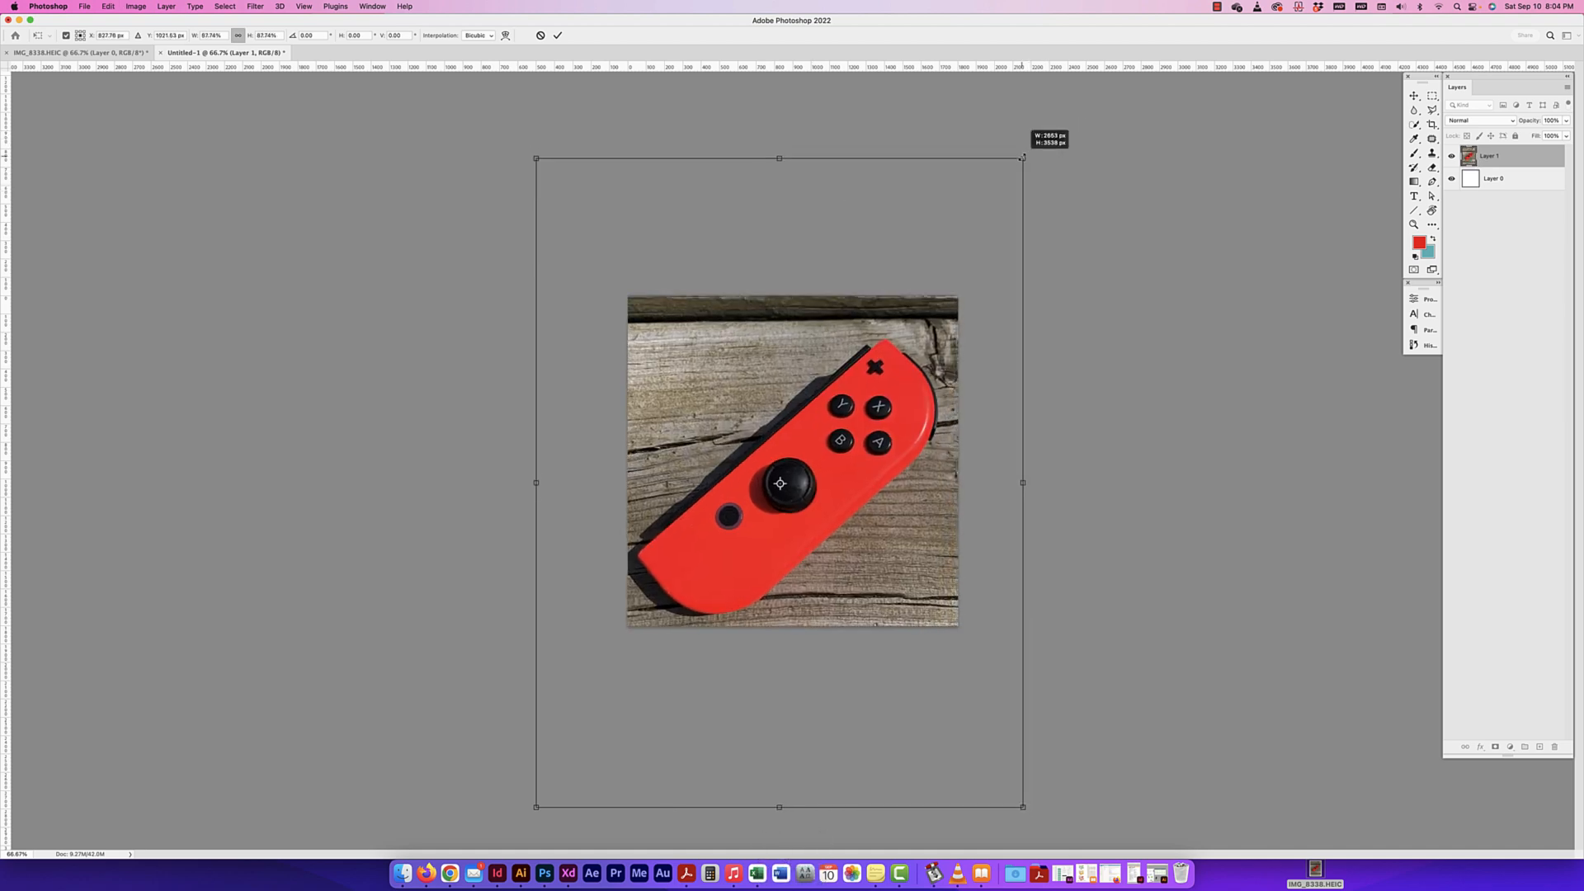
pyautogui.moveTo(972, 275); pyautogui.dragTo(973, 268)
pyautogui.moveTo(1025, 152); pyautogui.dragTo(1020, 160)
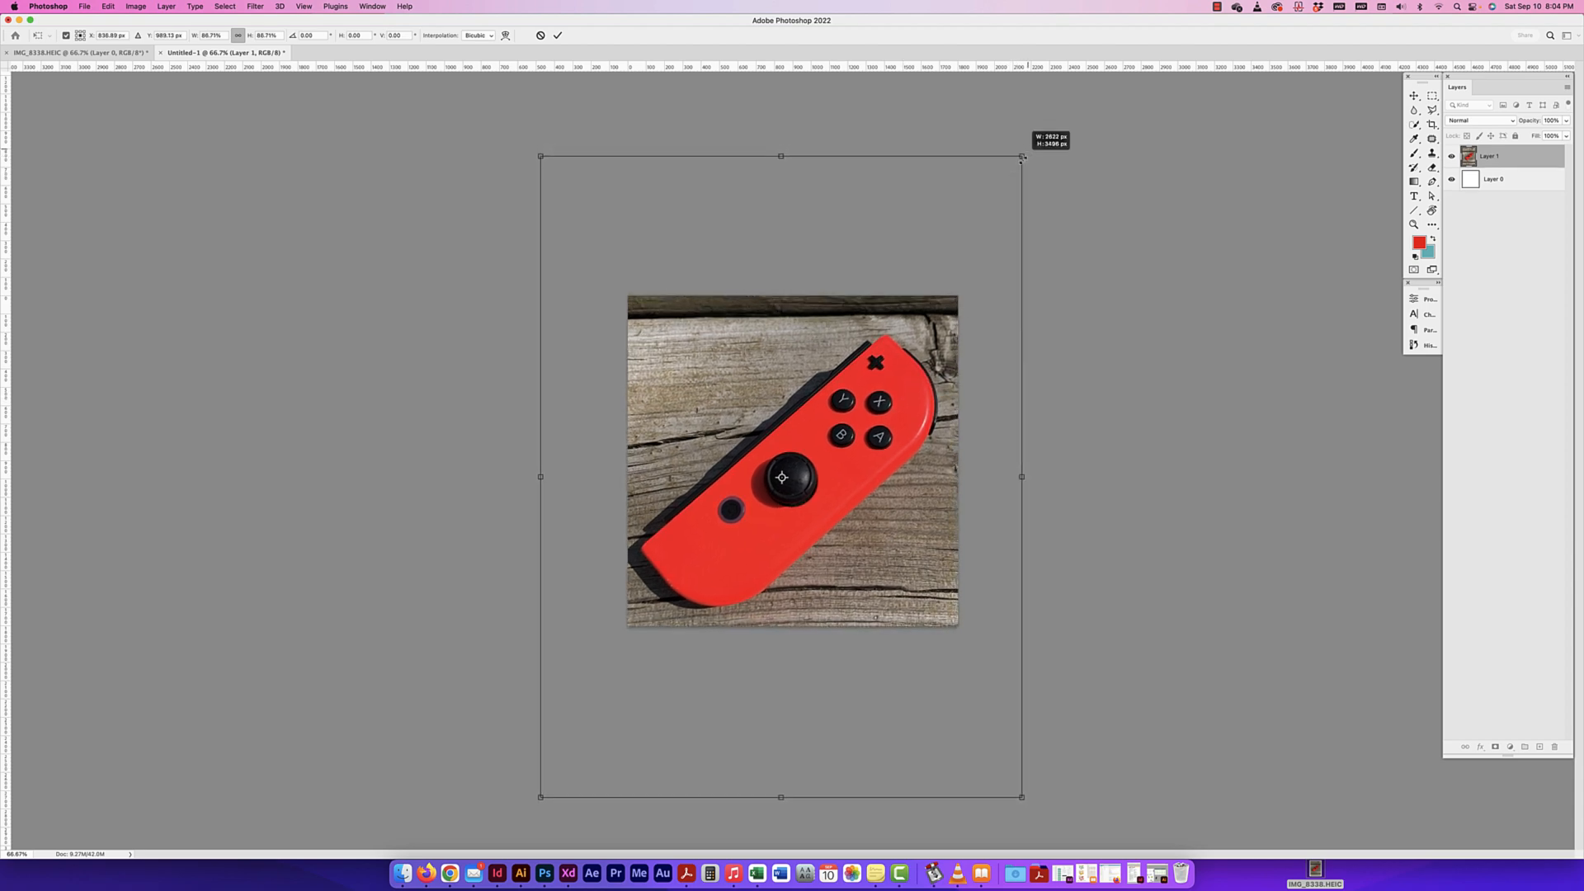
pyautogui.moveTo(864, 462); pyautogui.dragTo(853, 453)
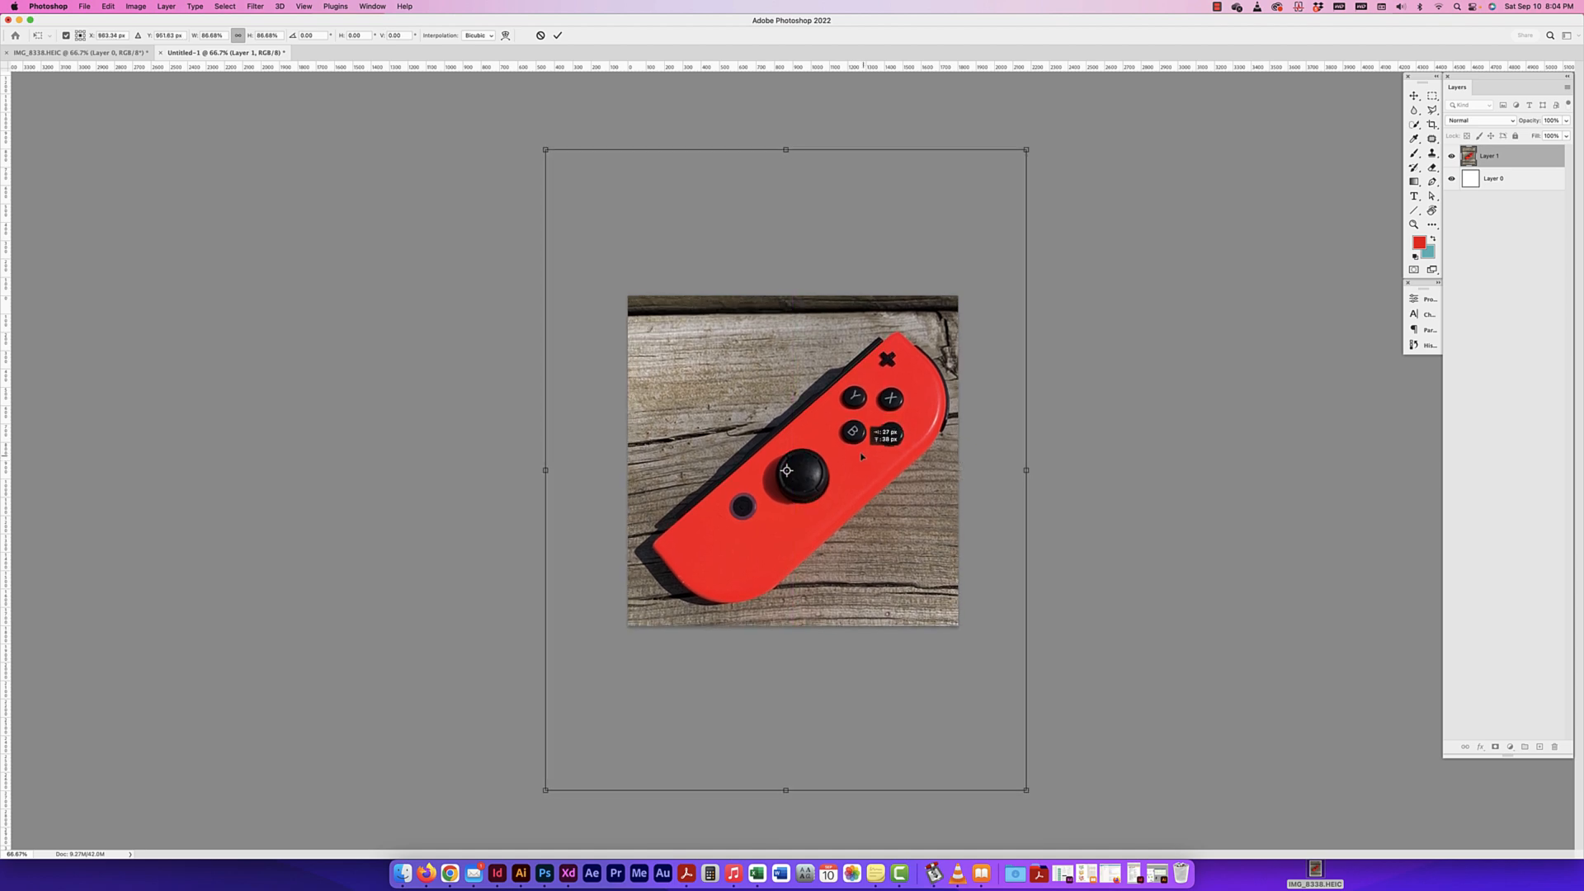
pyautogui.moveTo(882, 377); pyautogui.dragTo(837, 363)
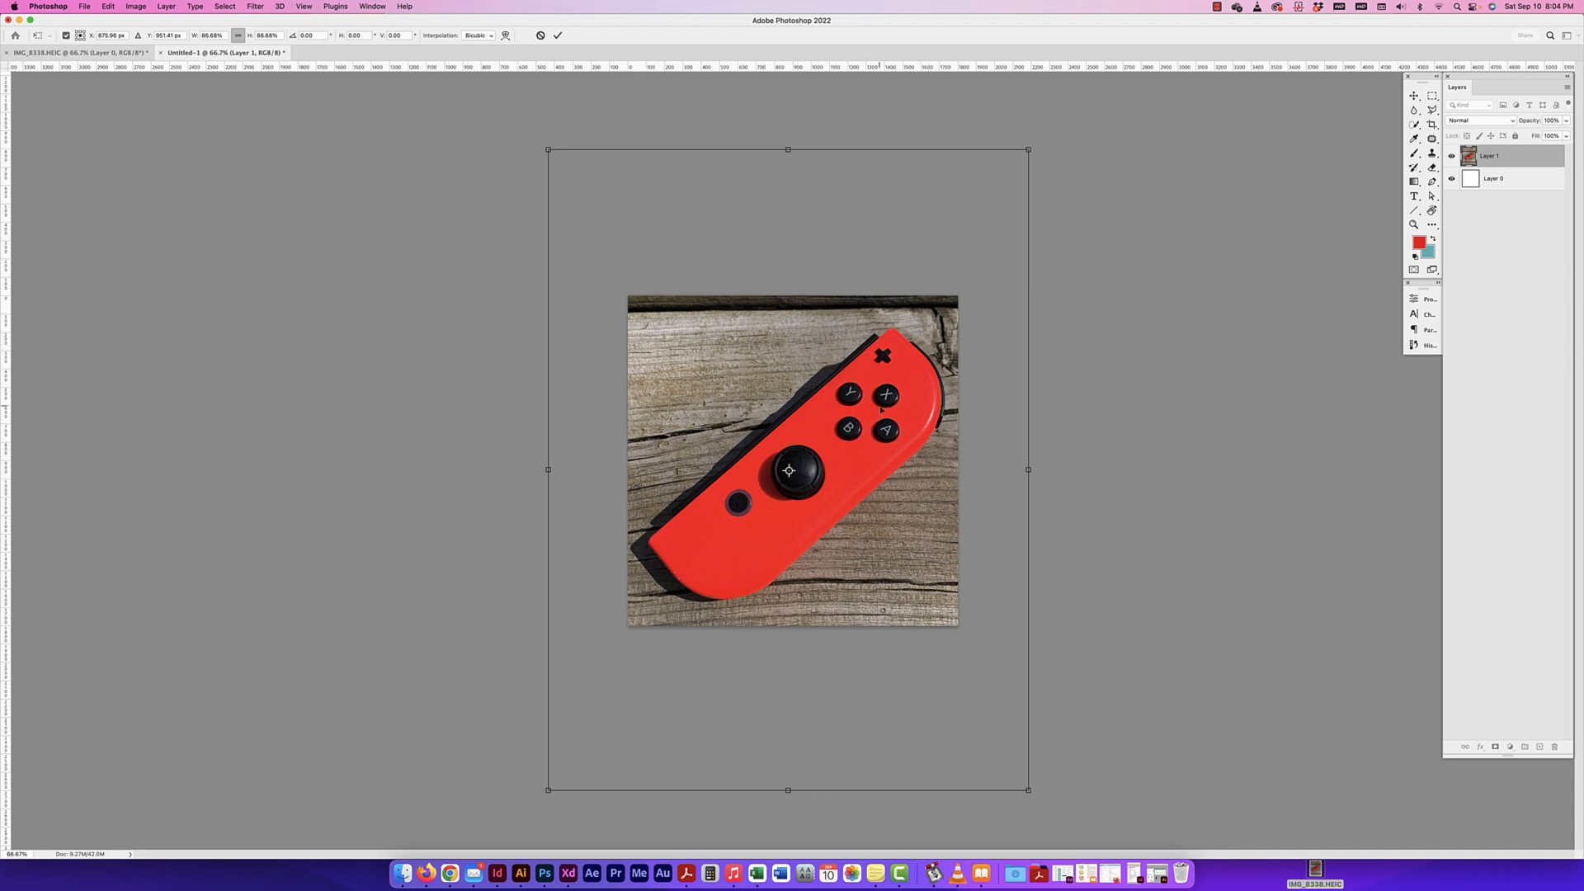
pyautogui.moveTo(881, 407); pyautogui.dragTo(882, 409)
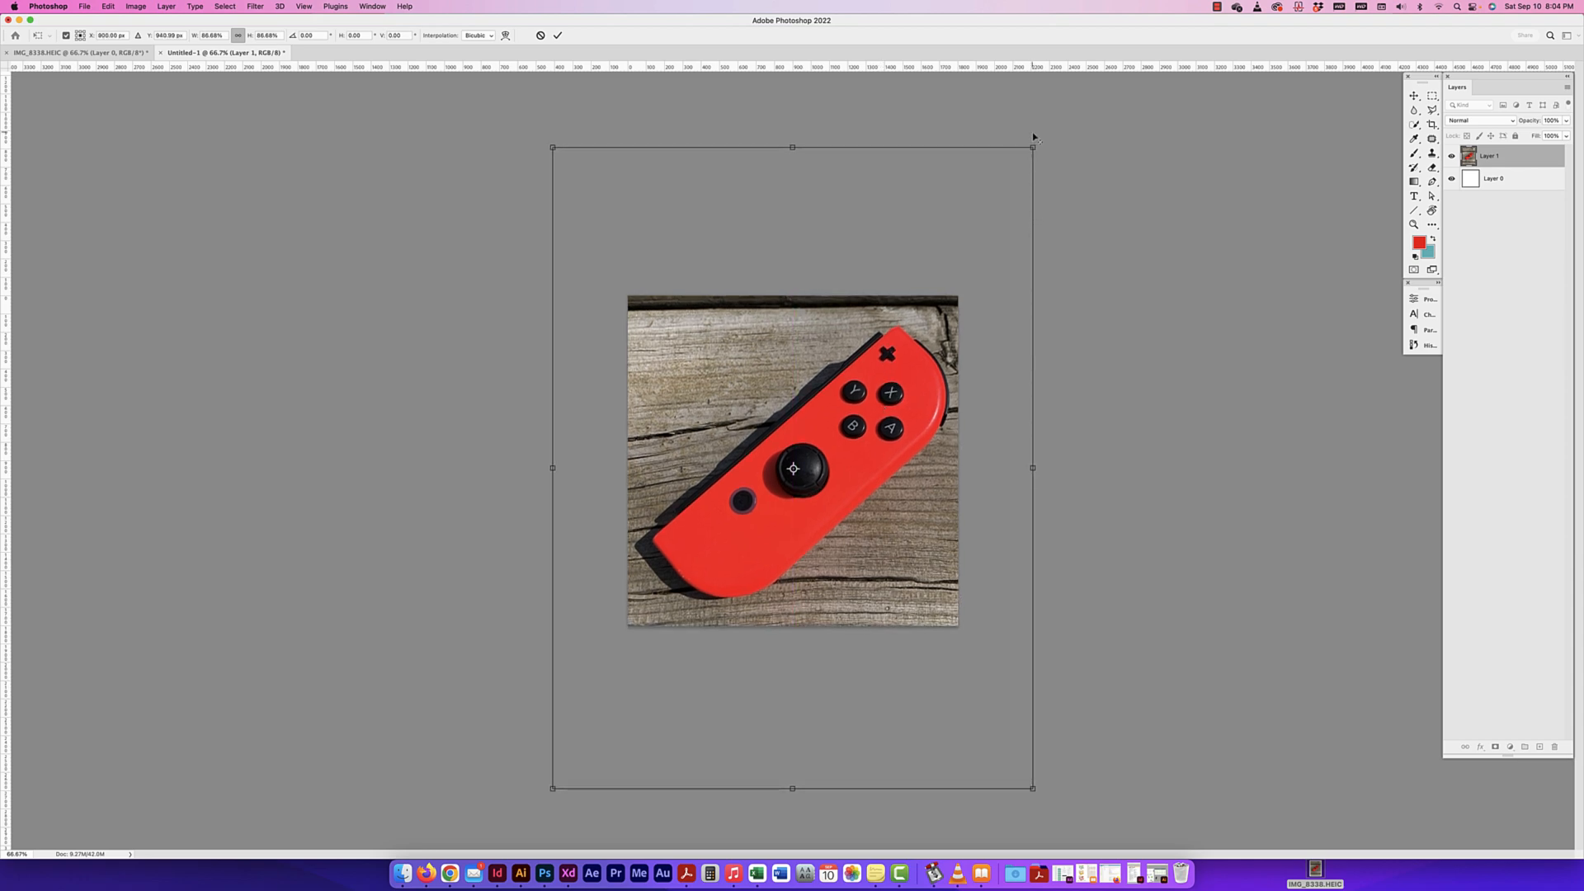
# Scale the photo down to about 82%, recentre the controller with wood visible around it, and commit the transform
pyautogui.moveTo(1031, 147); pyautogui.dragTo(1027, 153)
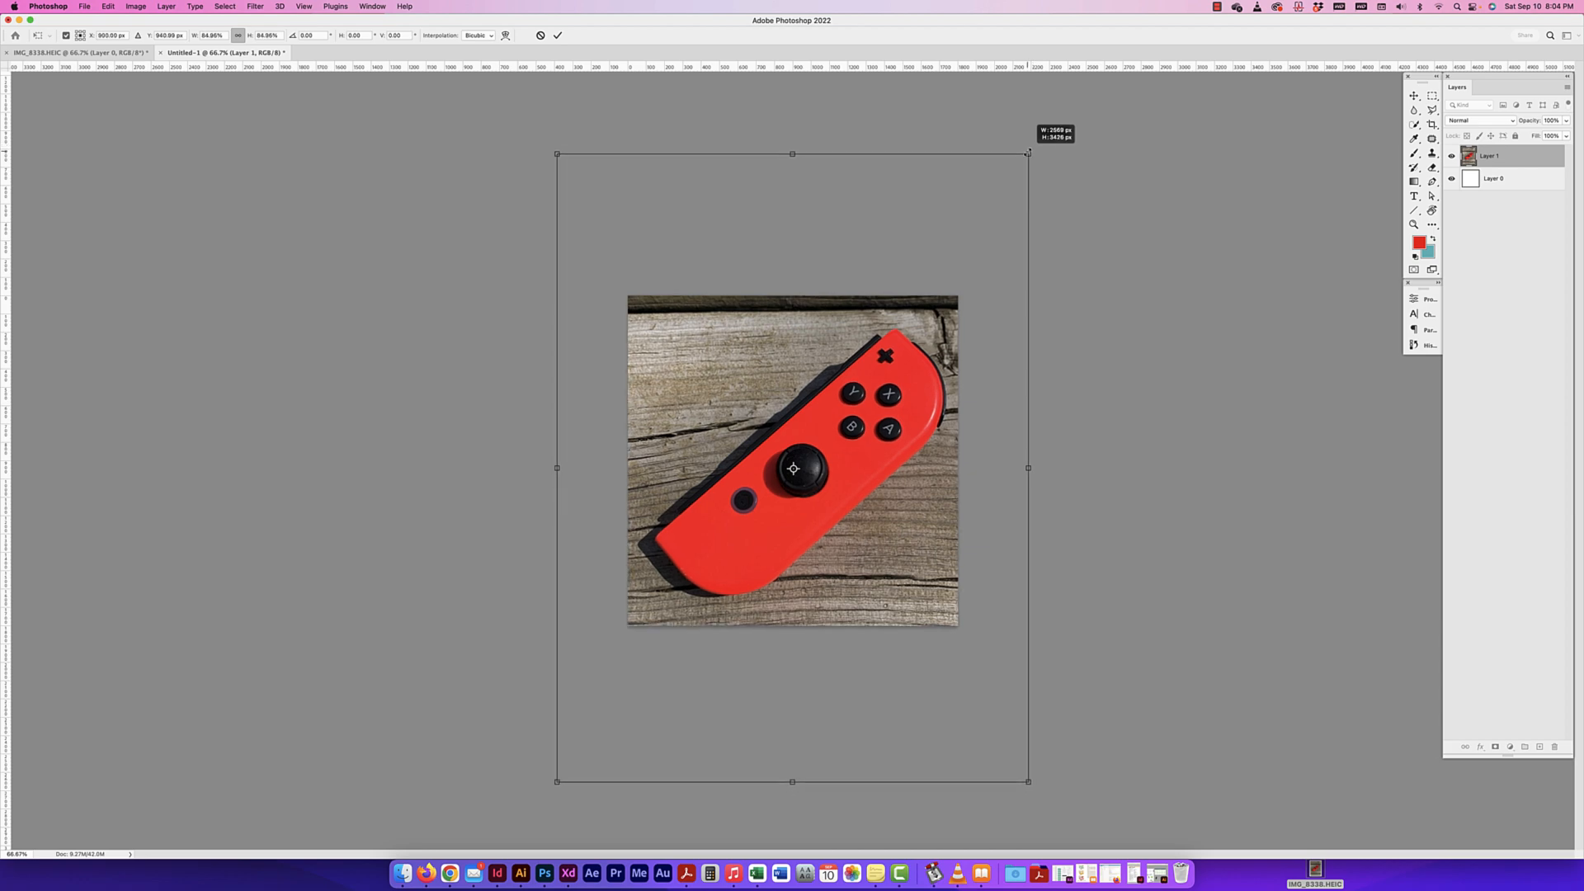
pyautogui.moveTo(1027, 153)
pyautogui.mouseDown()
pyautogui.moveTo(1040, 163)
pyautogui.moveTo(1019, 176)
pyautogui.mouseUp()
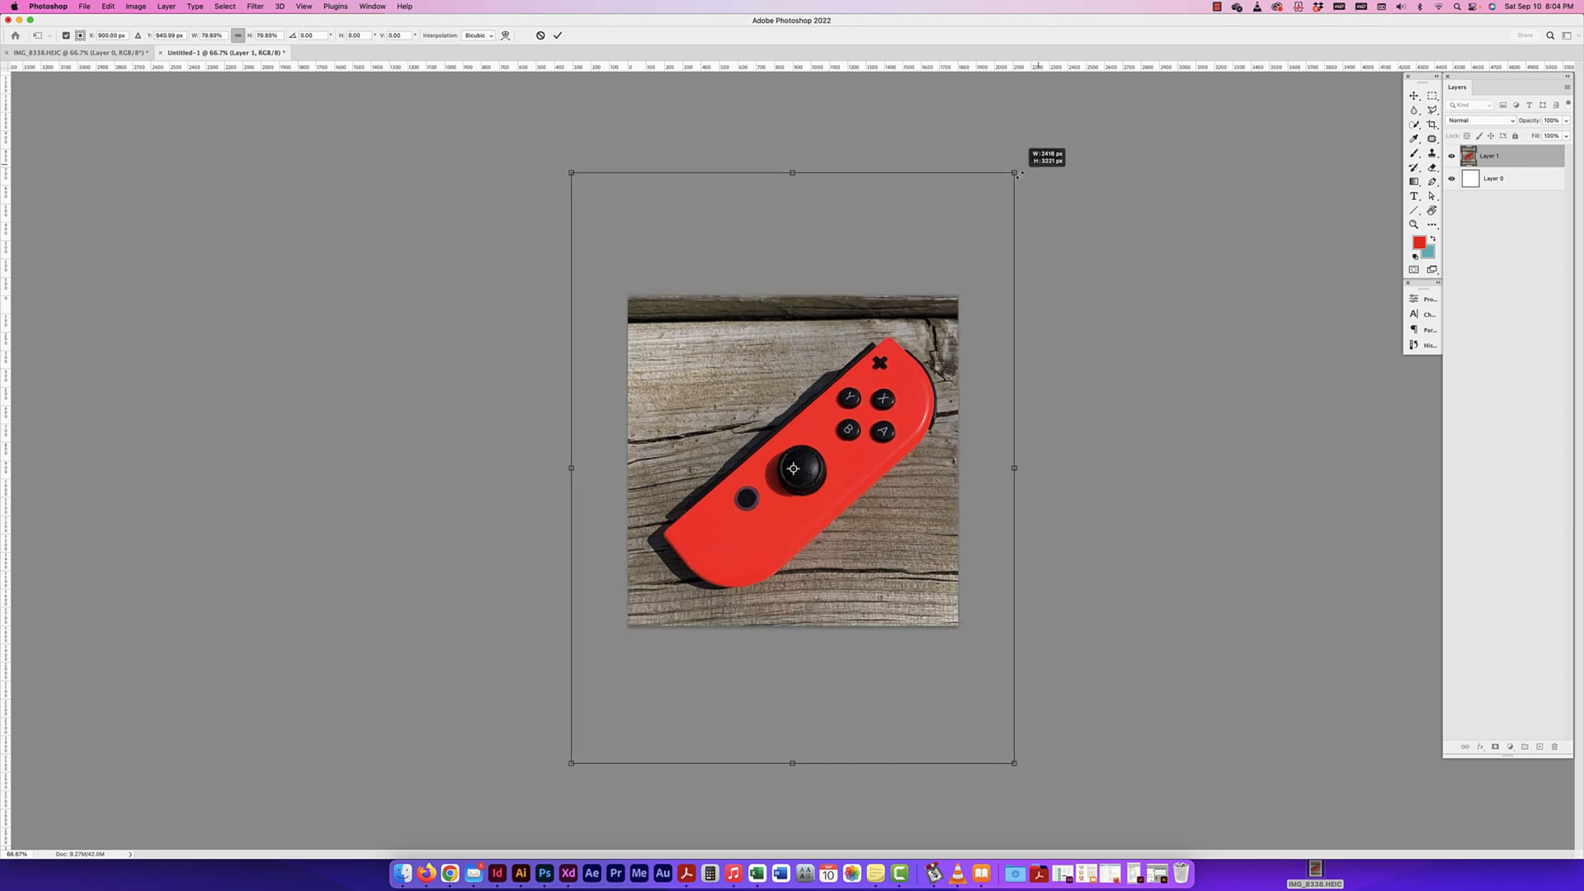
pyautogui.moveTo(879, 439); pyautogui.dragTo(865, 468)
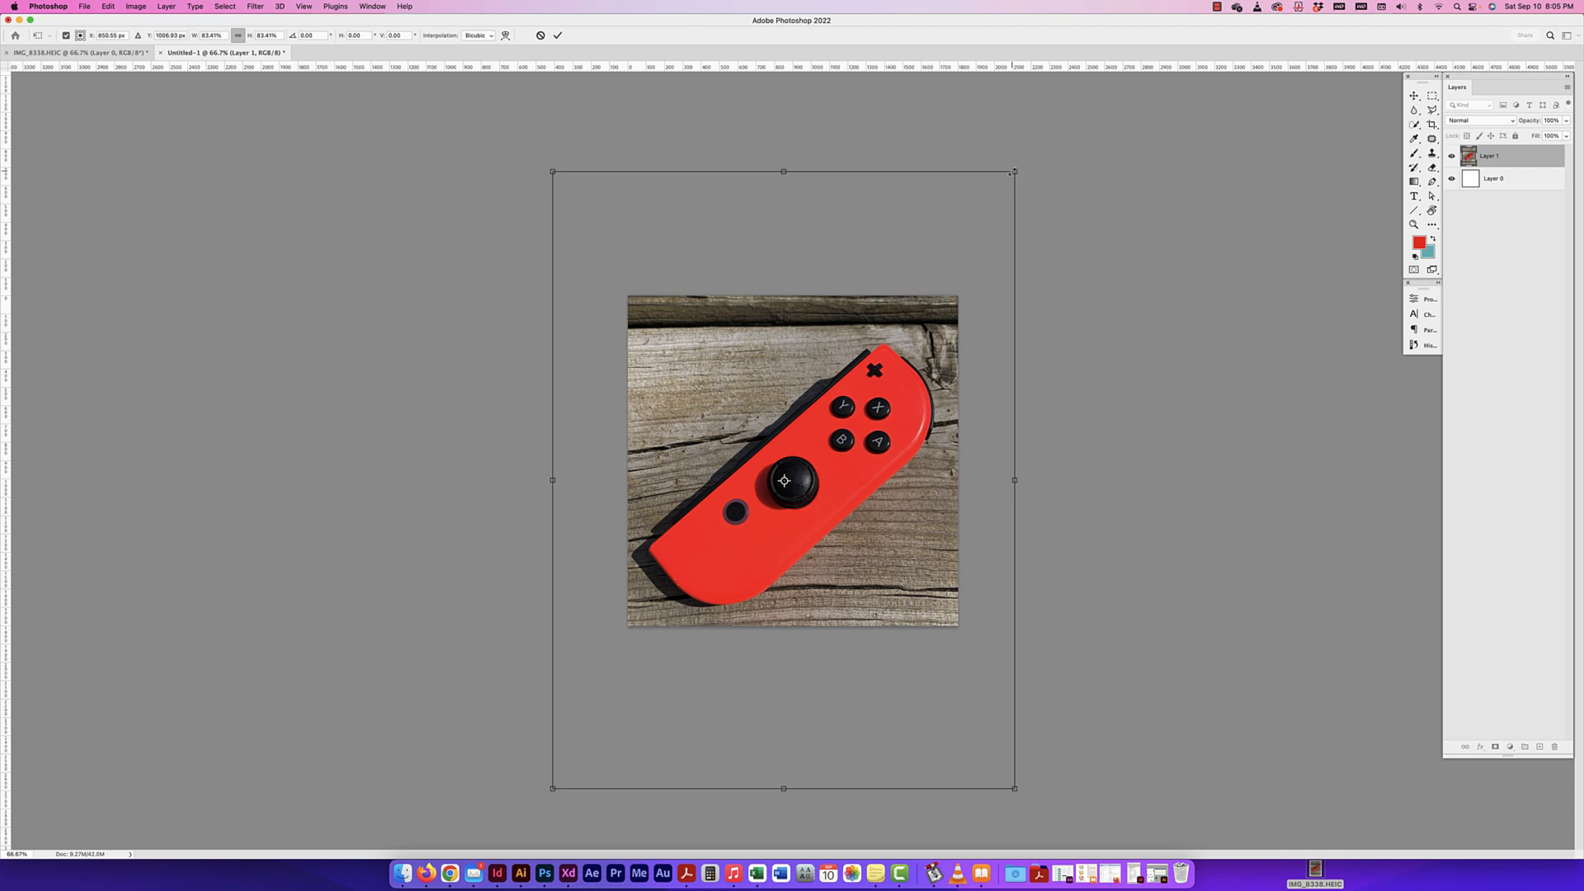
pyautogui.moveTo(1015, 172); pyautogui.dragTo(1009, 179)
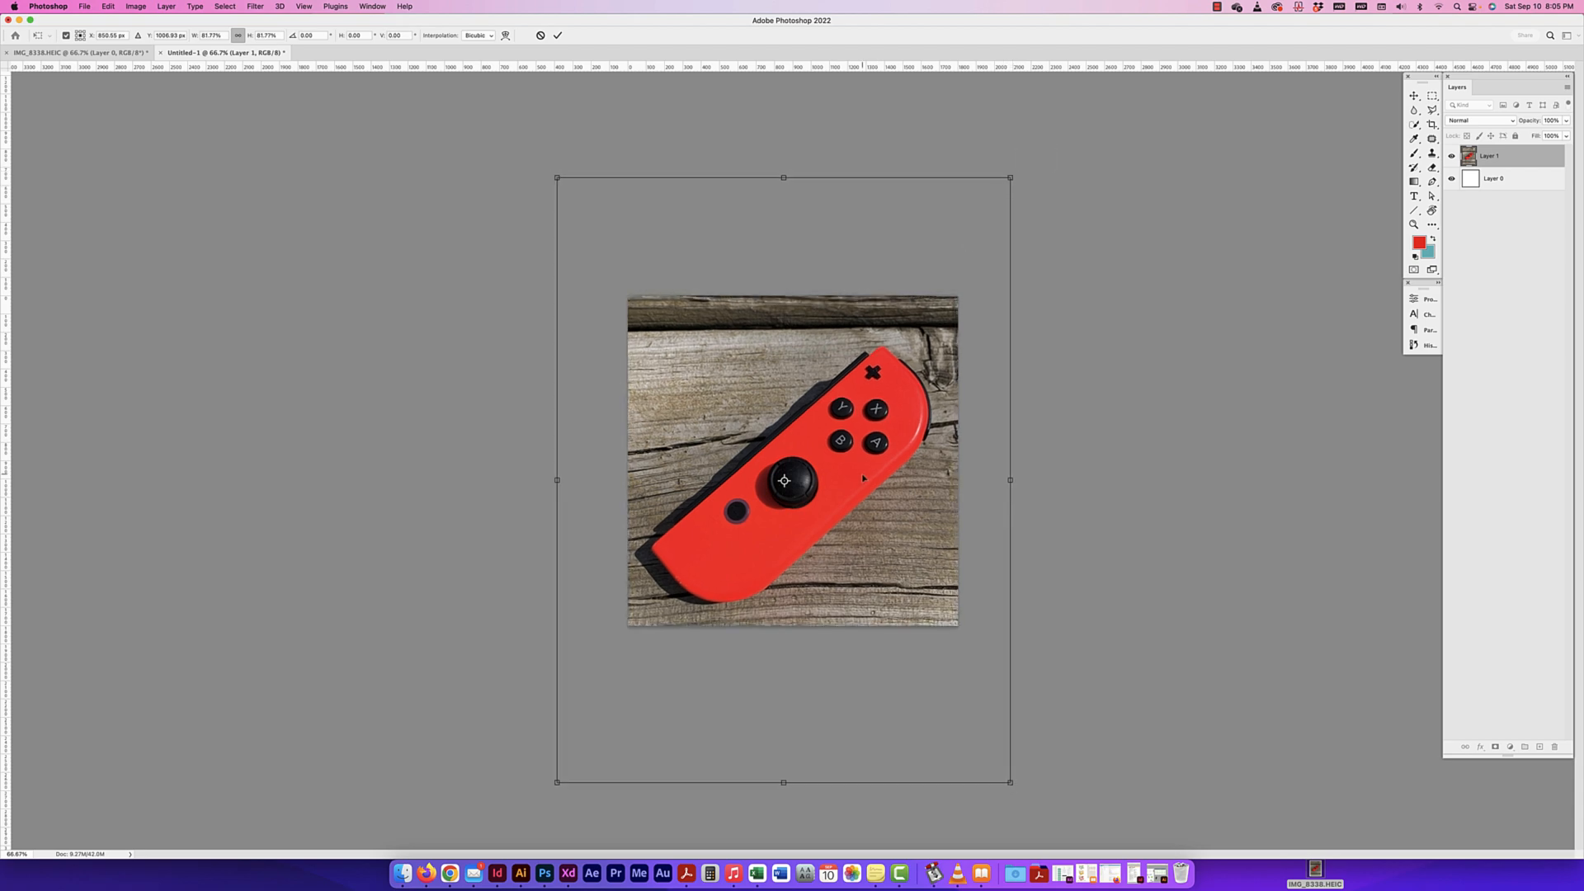
pyautogui.moveTo(855, 483); pyautogui.dragTo(857, 475)
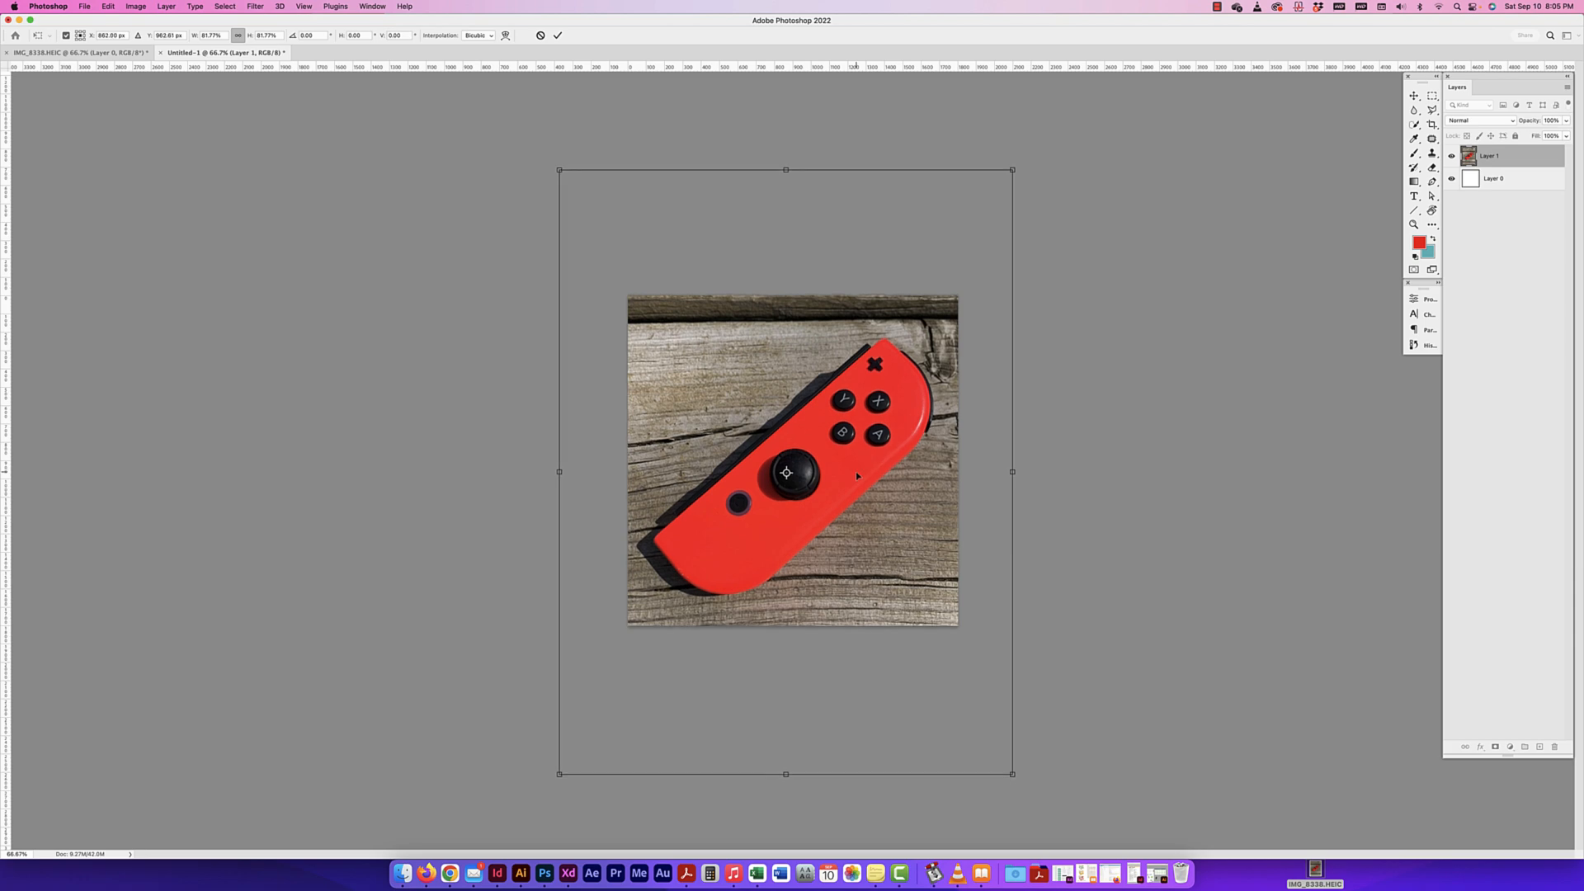
pyautogui.press('Return')
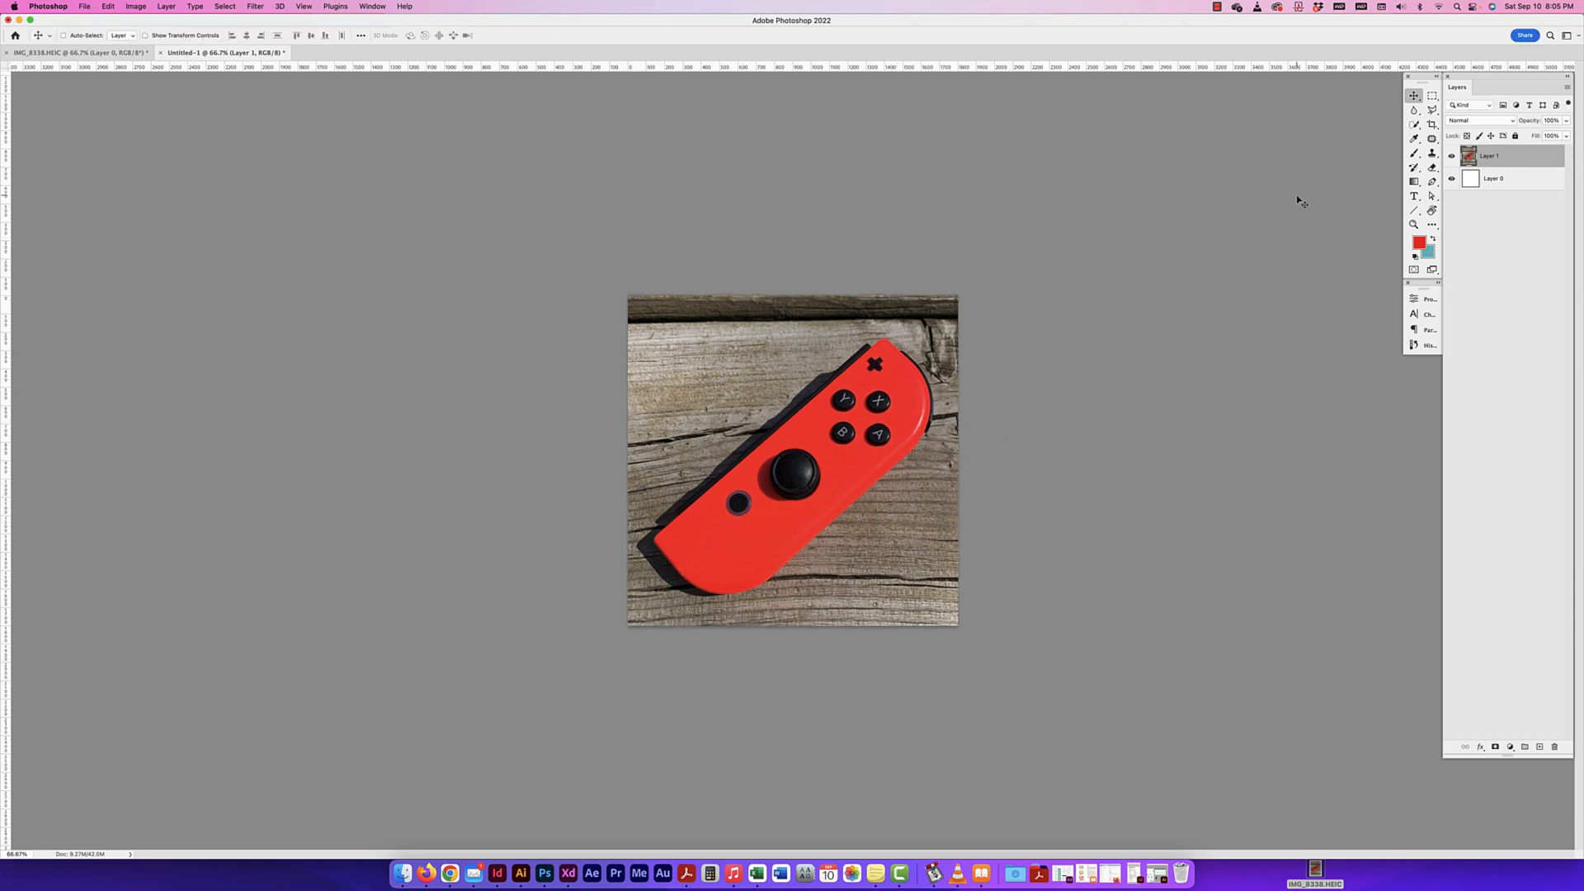
pyautogui.press('super+t')
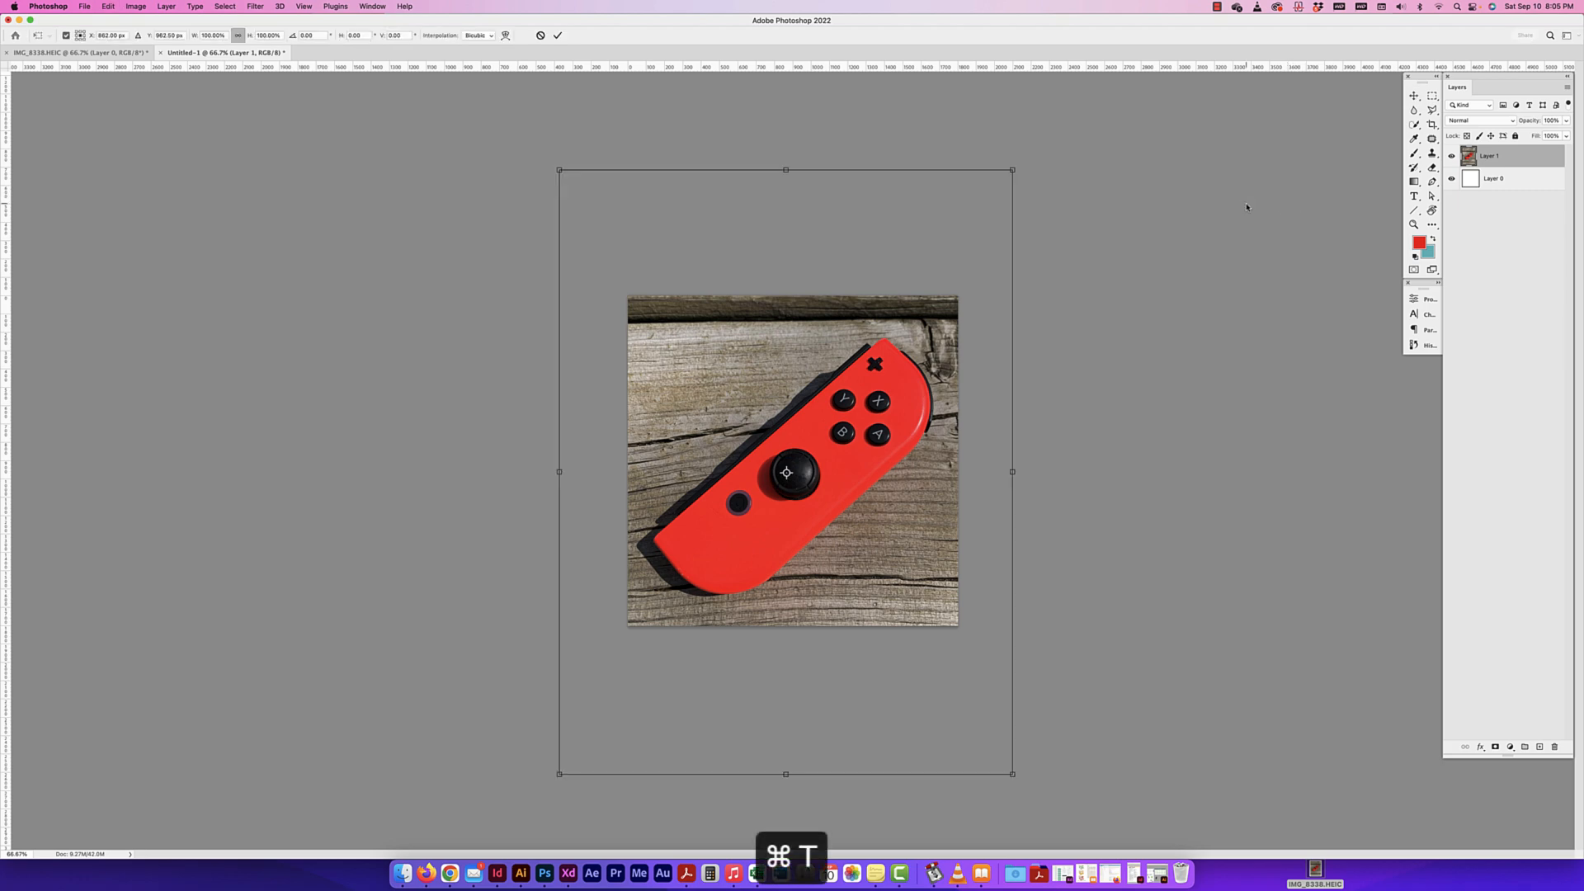
pyautogui.press('Return')
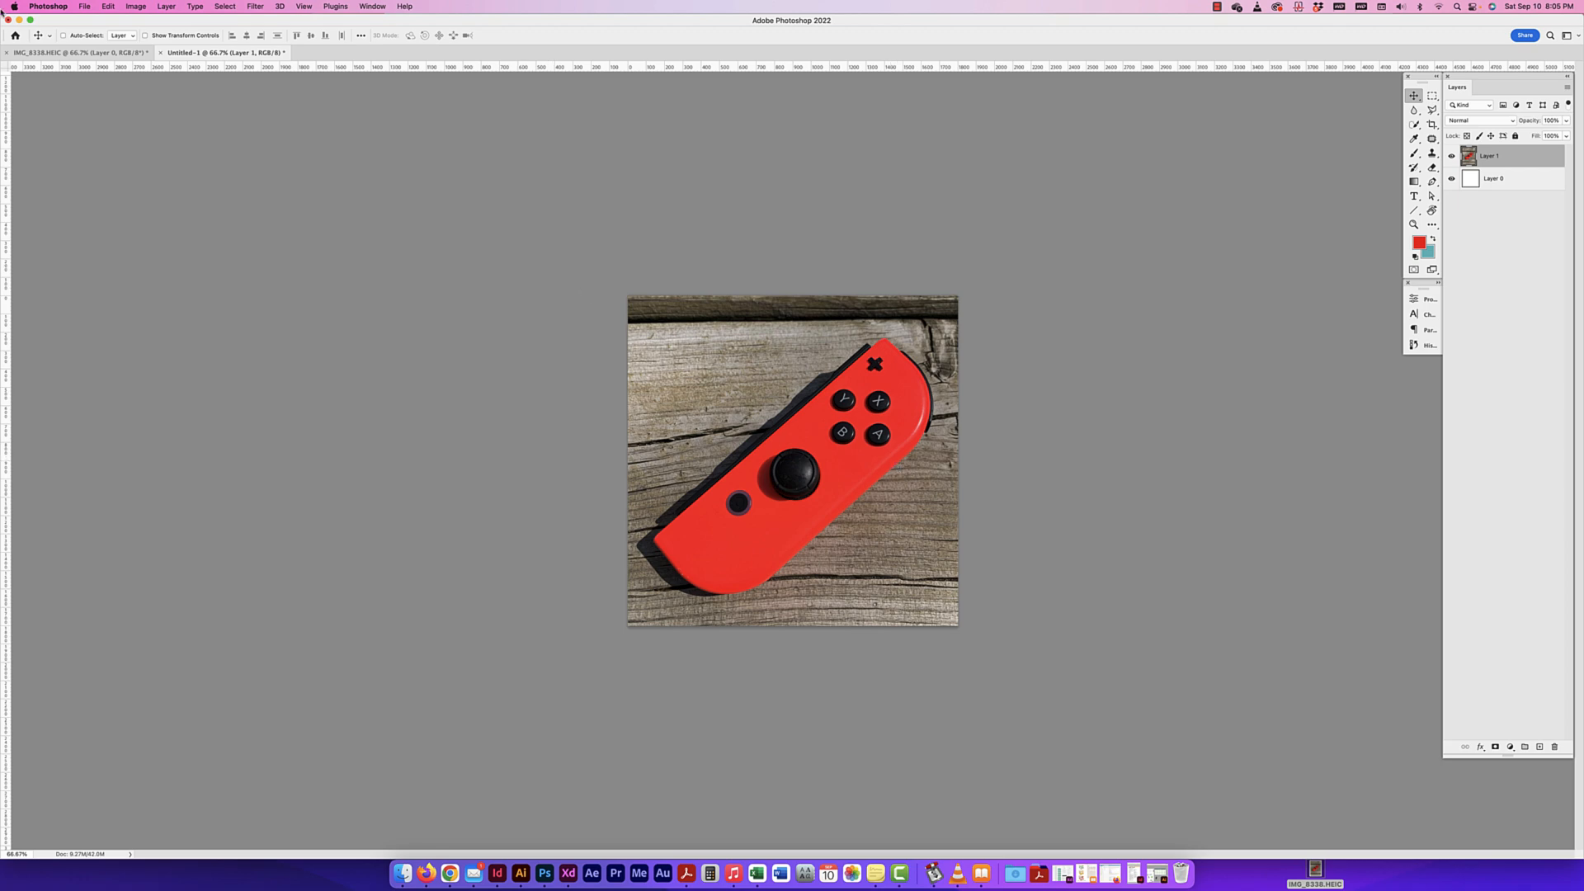
# Examine the print settings for the square image, including the printer choice and scaled print size, and close them without printing
pyautogui.click(85, 7)
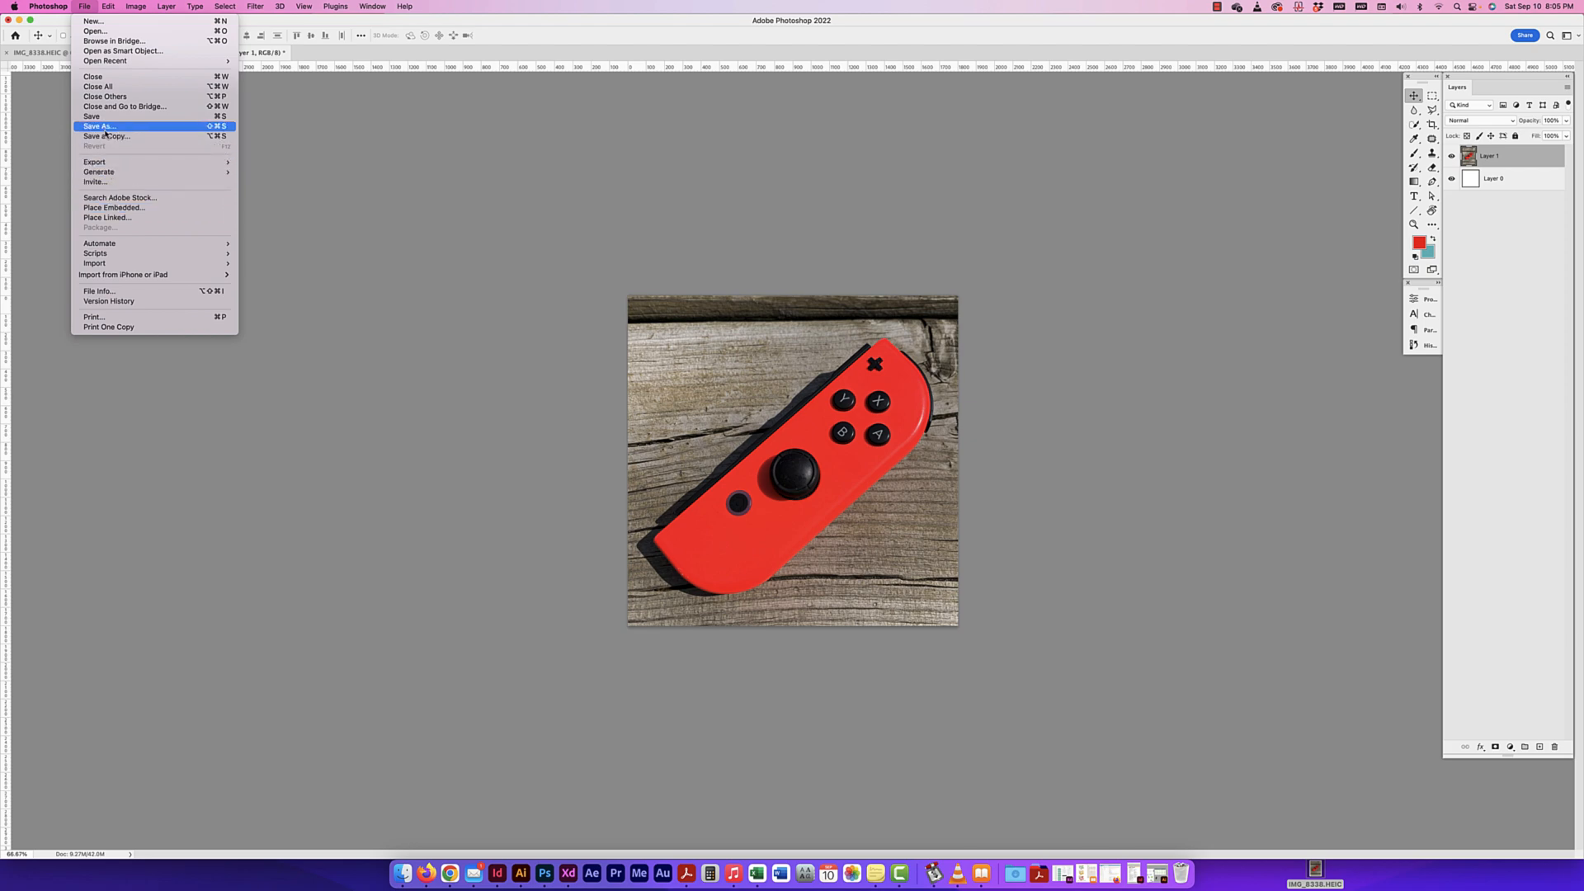
pyautogui.click(418, 345)
pyautogui.press('super+p')
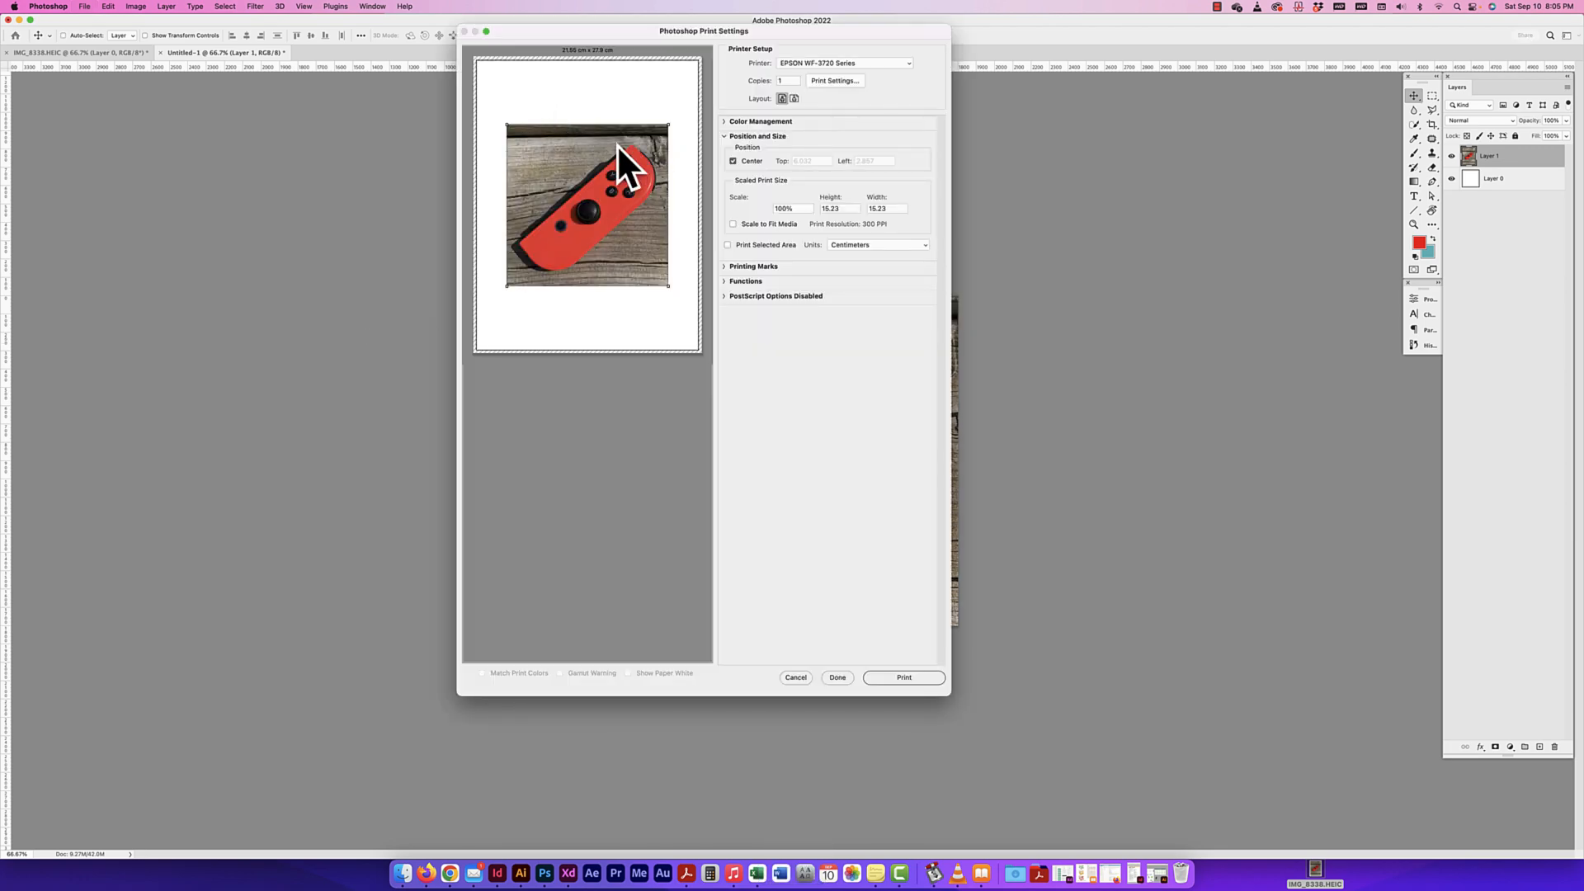
pyautogui.click(825, 63)
pyautogui.click(822, 65)
pyautogui.moveTo(797, 210); pyautogui.dragTo(766, 214)
pyautogui.click(798, 682)
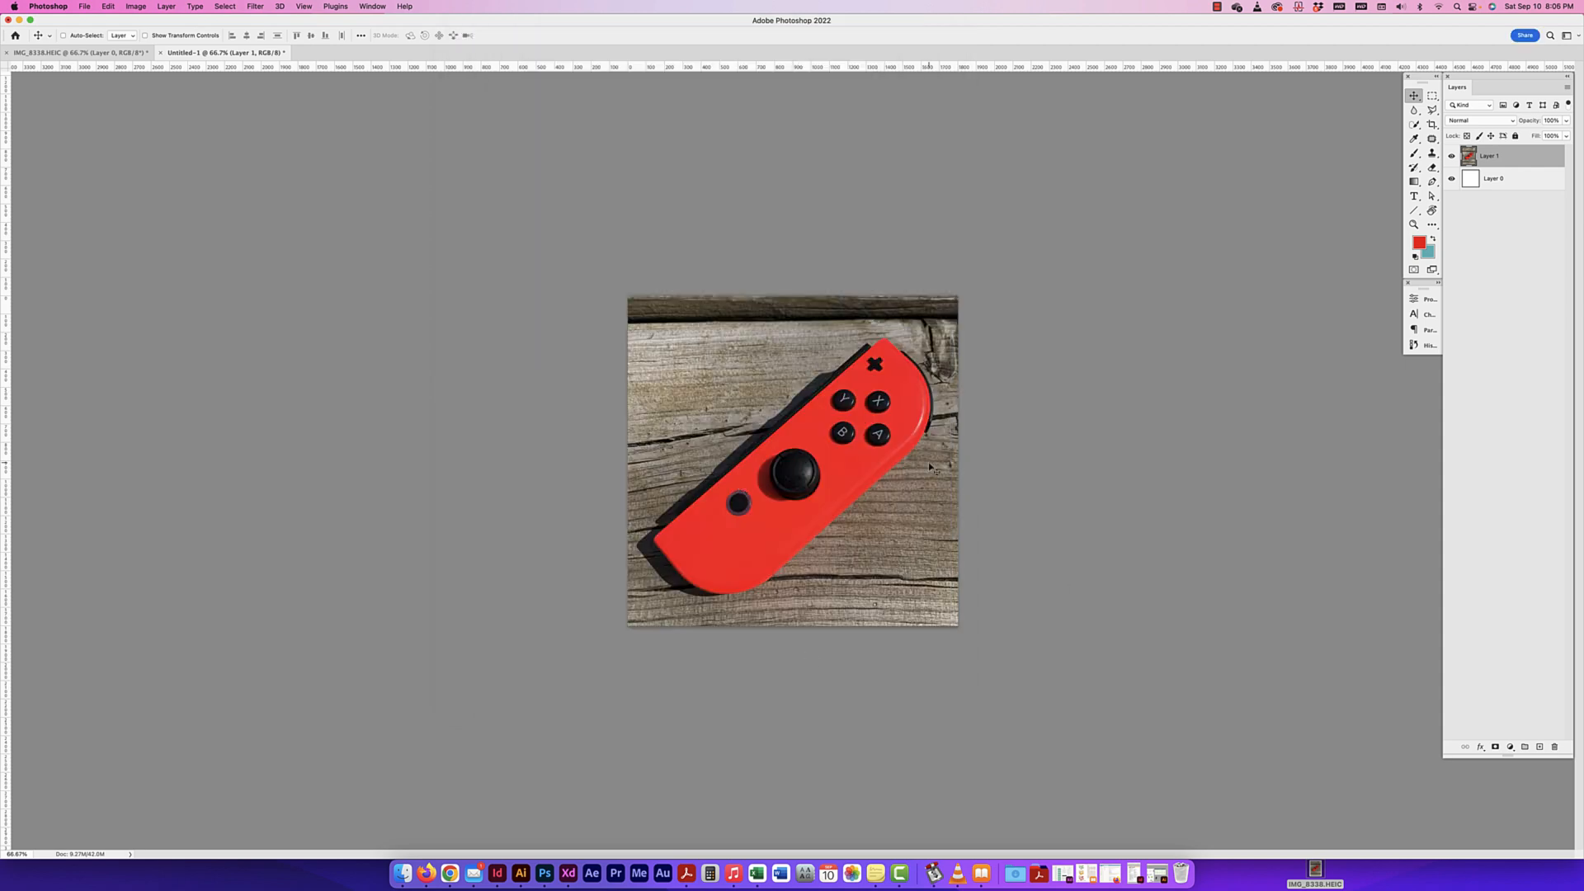
# Save the document to the Desktop in Photoshop format under the name joycon
pyautogui.click(86, 7)
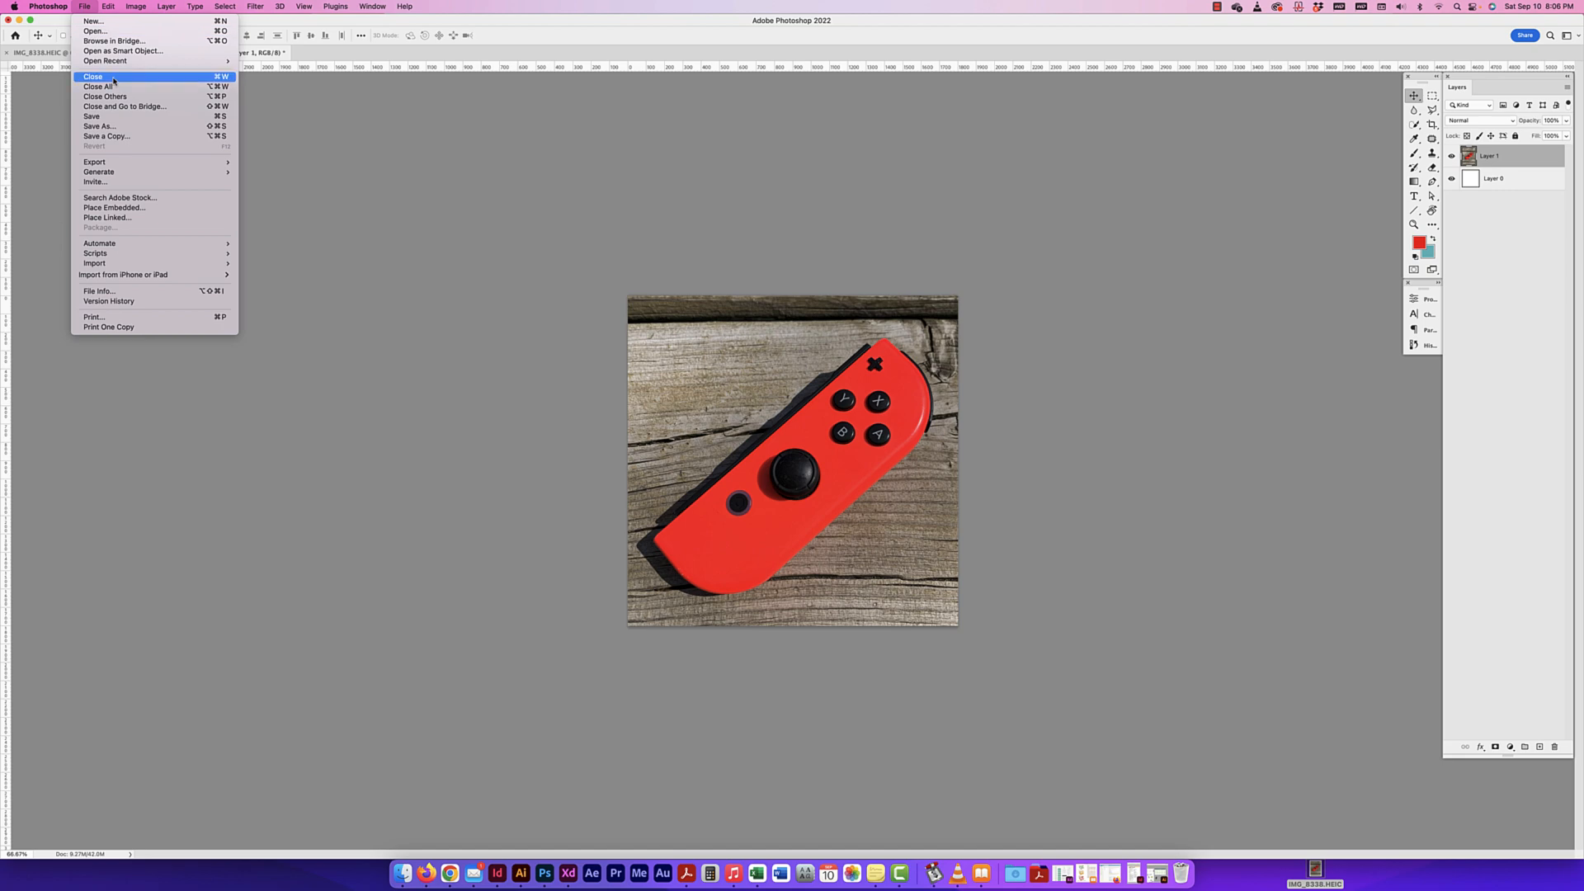
pyautogui.click(107, 128)
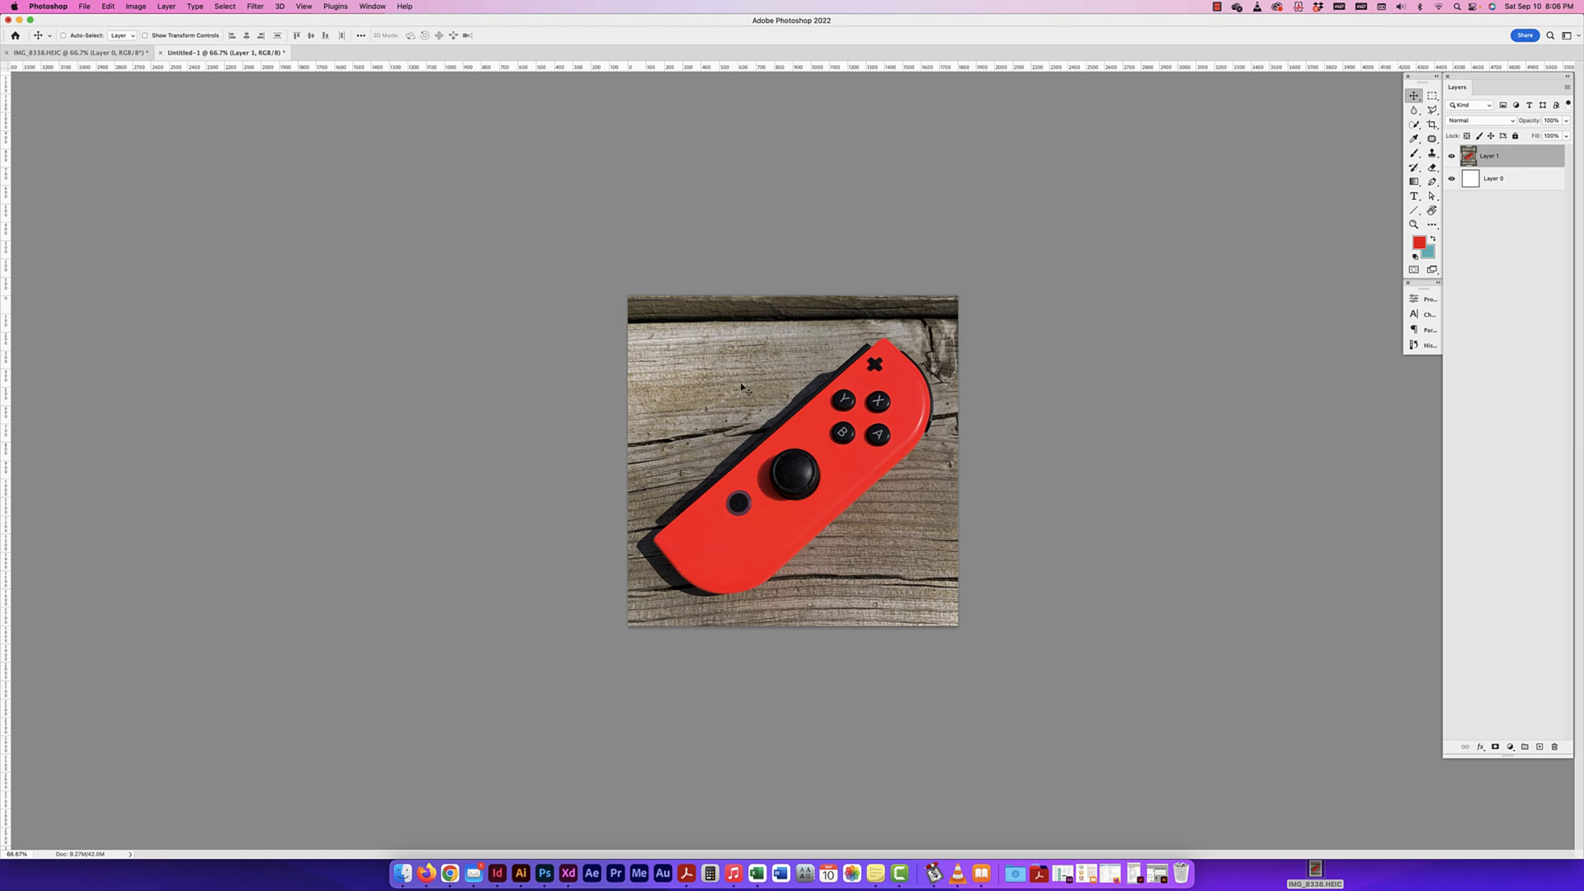
pyautogui.press('super+shift+s')
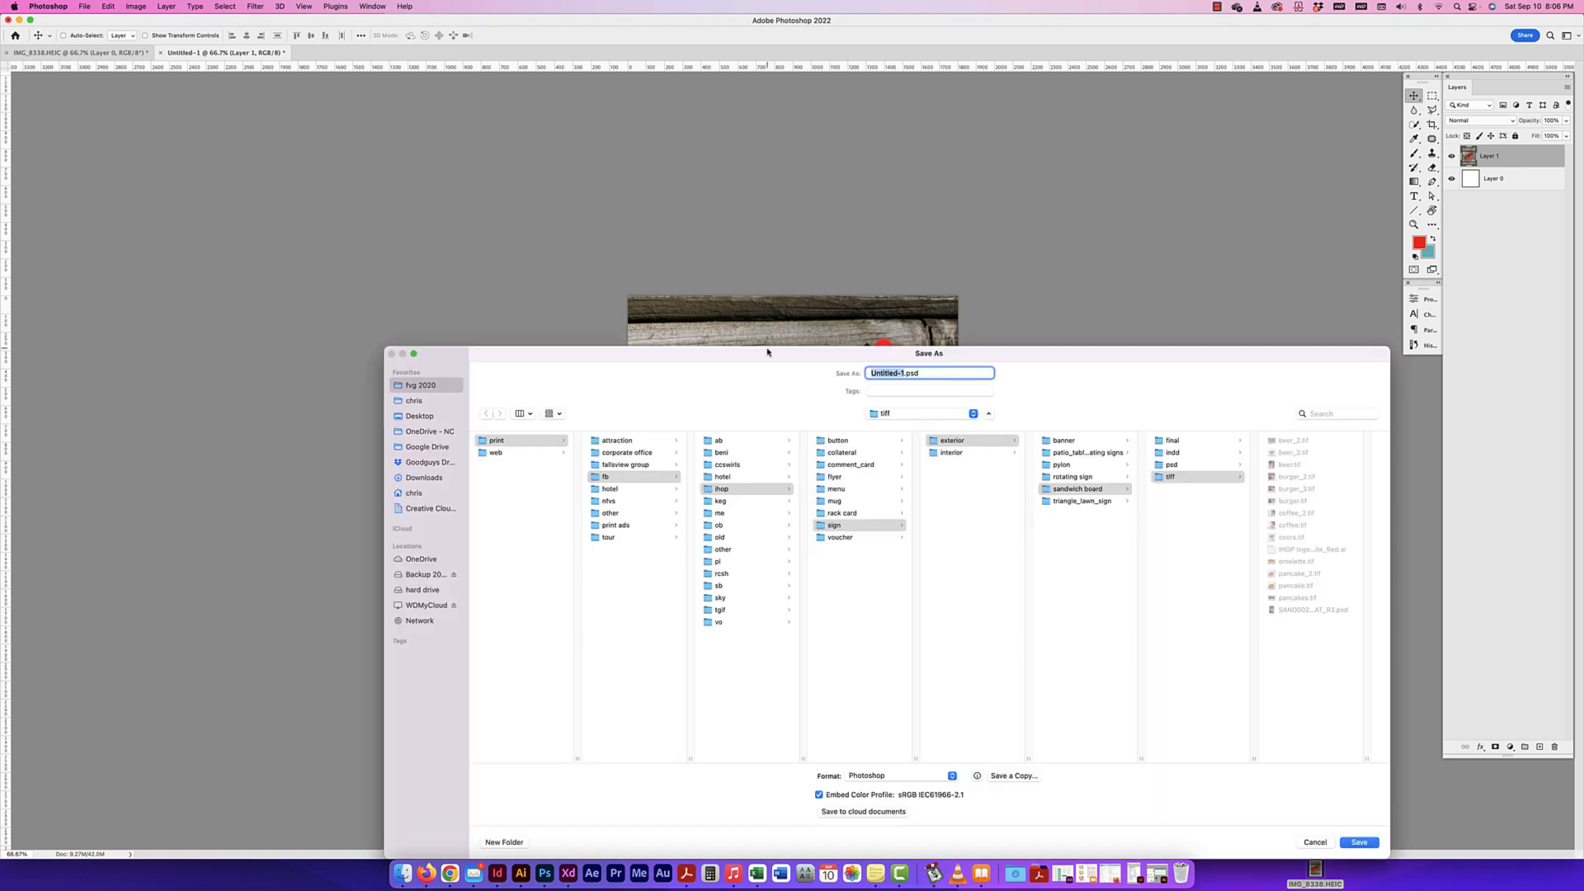
pyautogui.moveTo(770, 350); pyautogui.dragTo(654, 221)
pyautogui.click(298, 274)
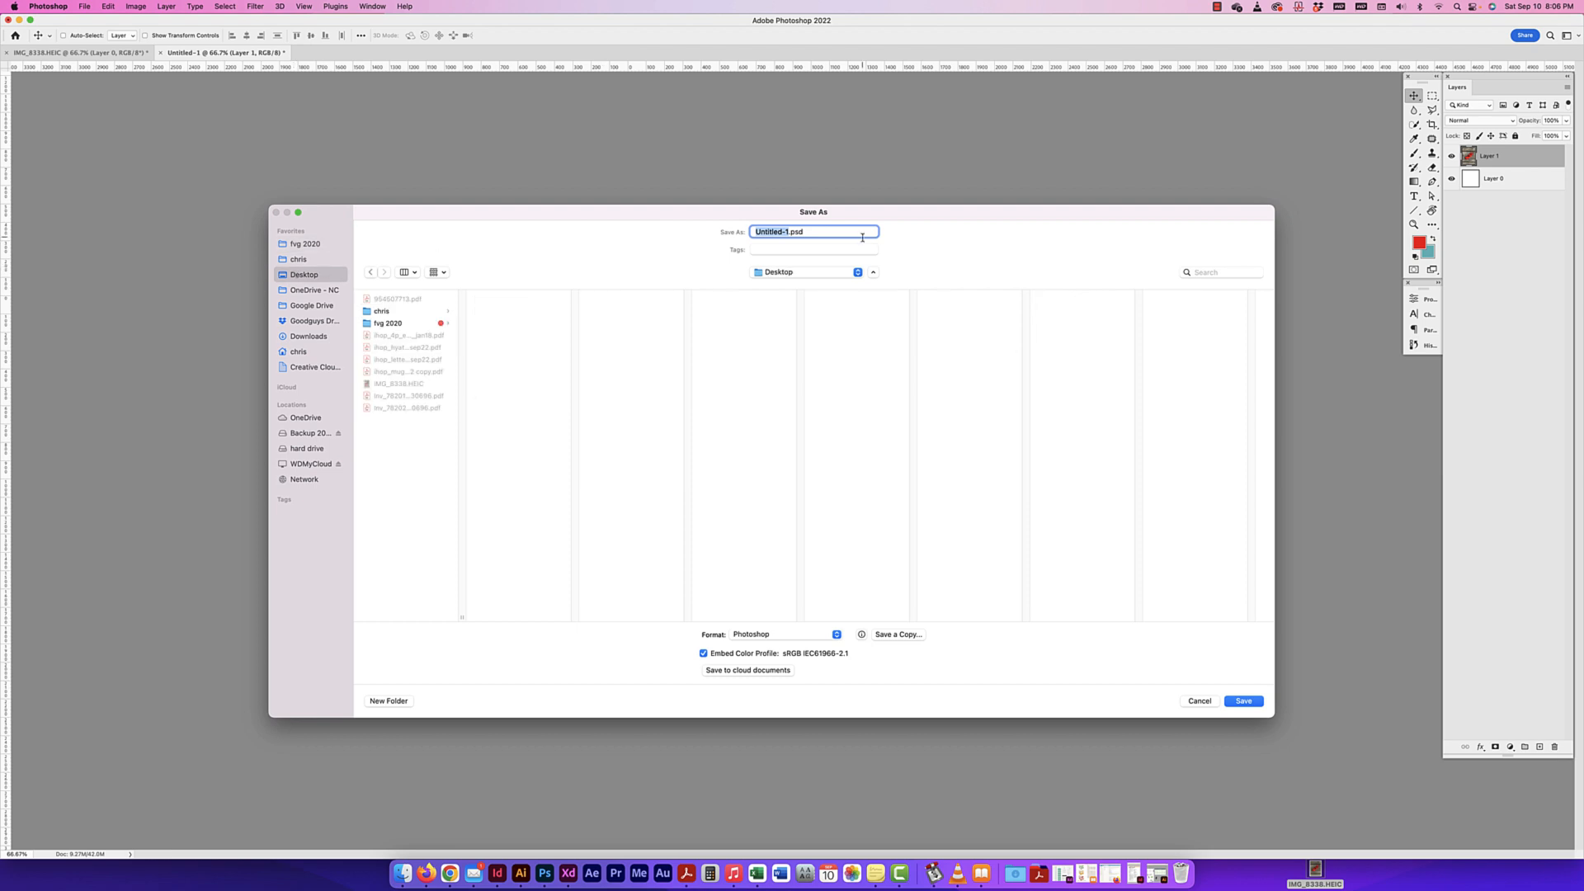
pyautogui.write('joycon')
pyautogui.click(1243, 701)
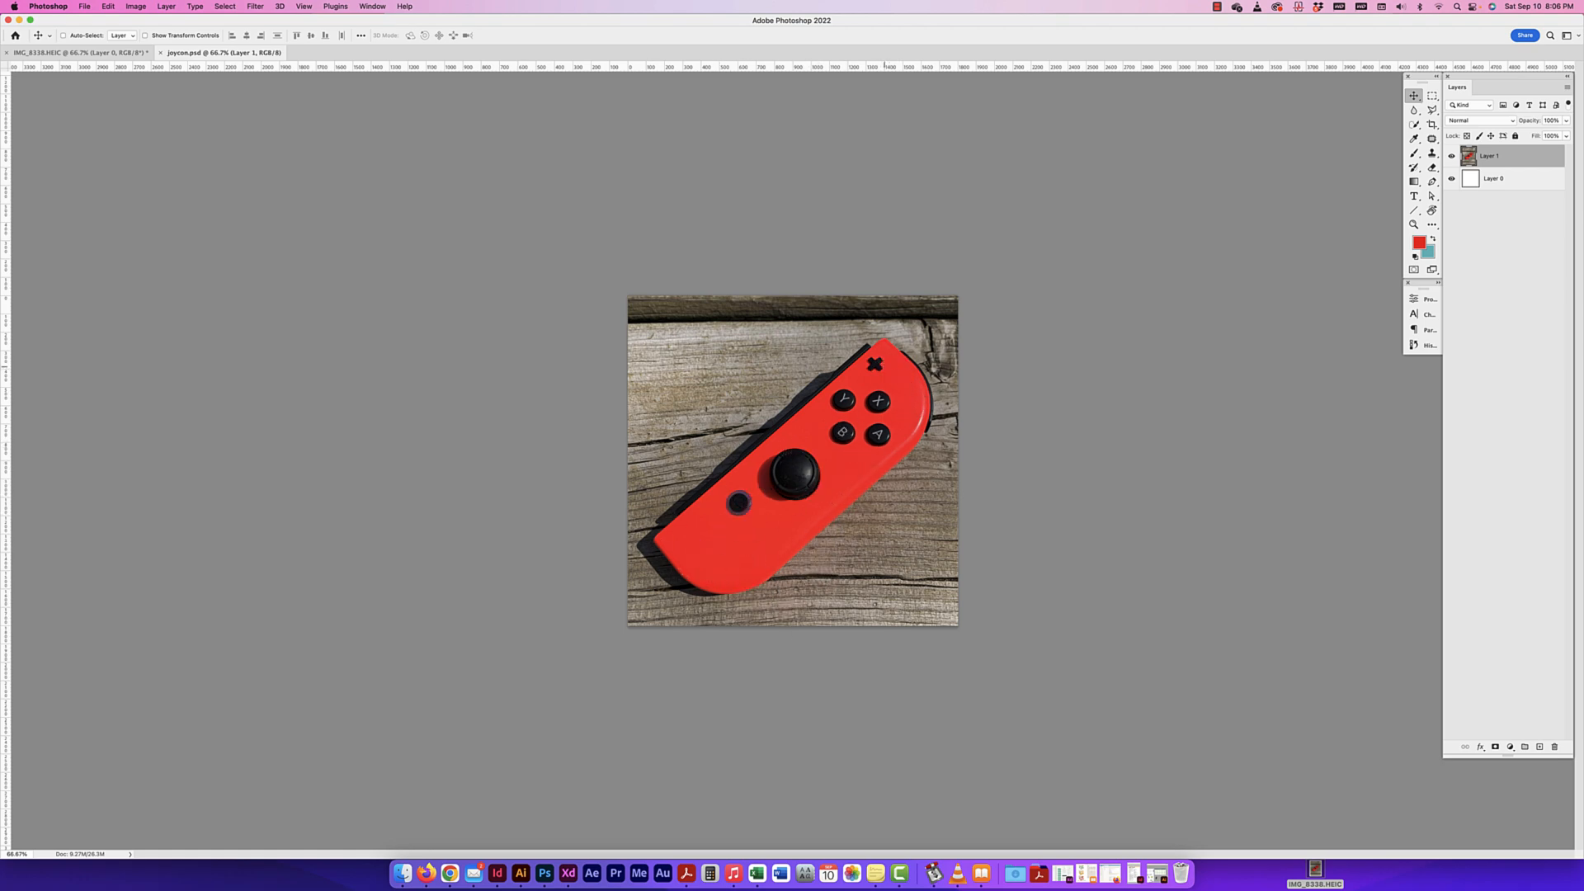
# Try converting the document to Grayscale mode without merging its layers, and undo the conversion
pyautogui.click(137, 8)
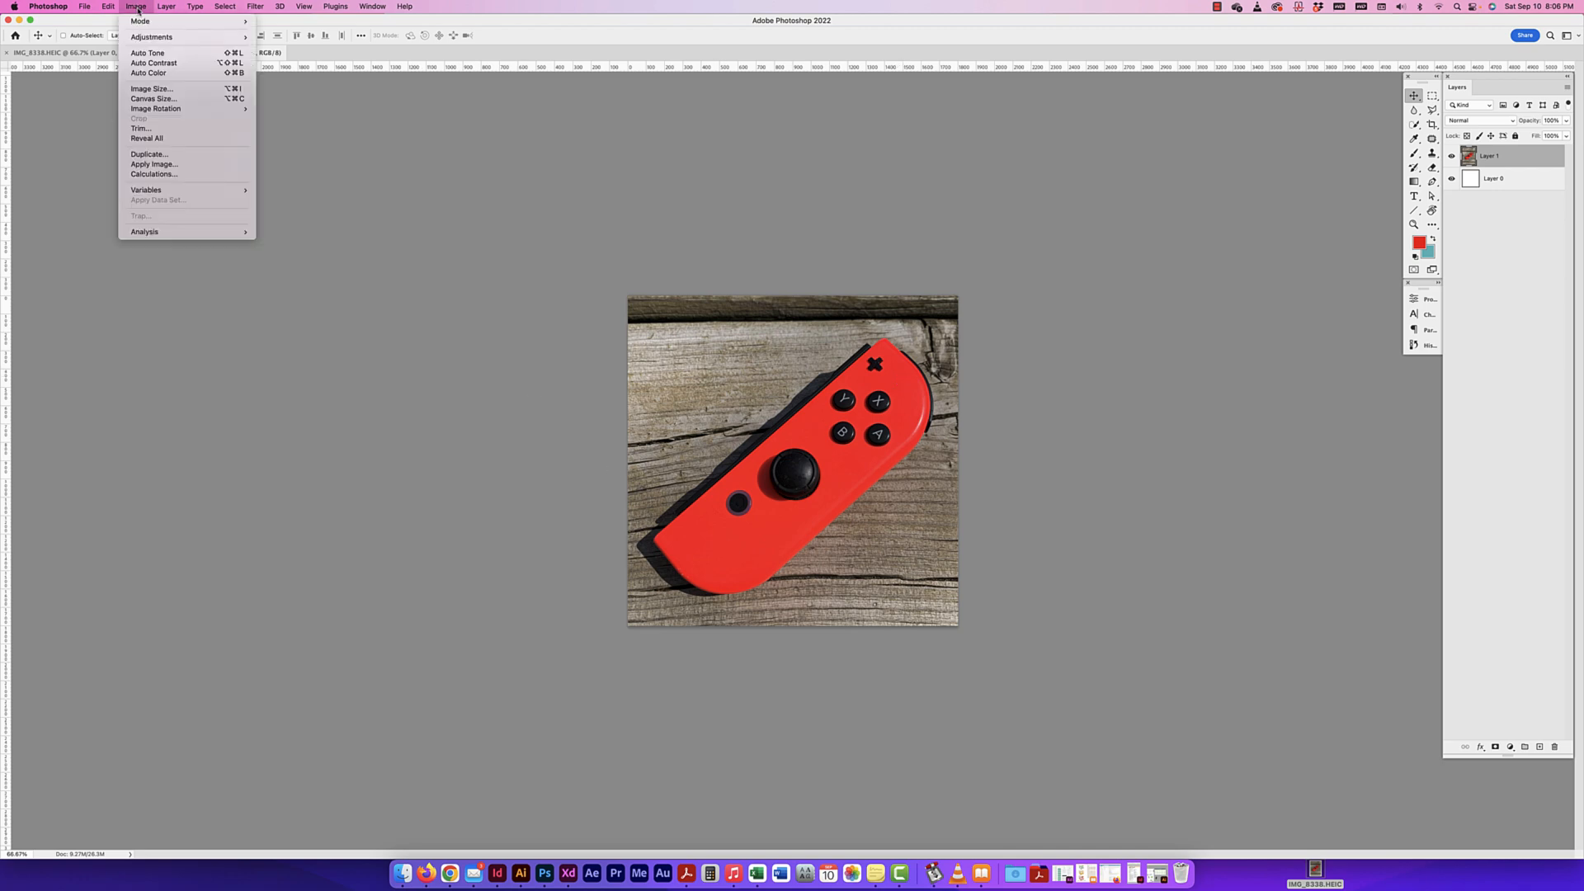
pyautogui.moveTo(138, 22)
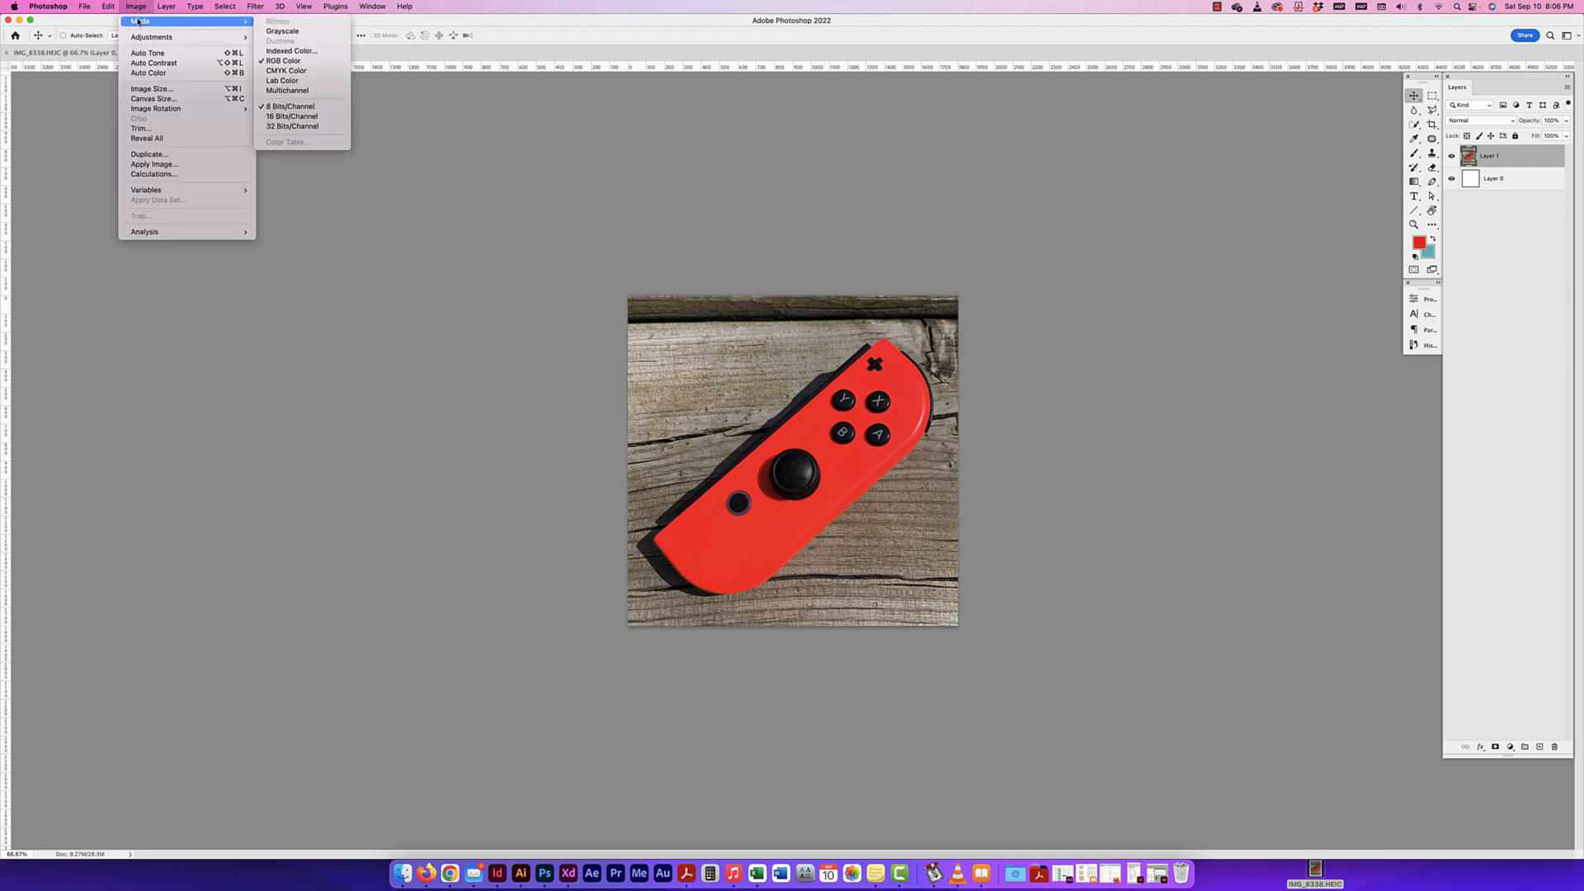
pyautogui.click(285, 33)
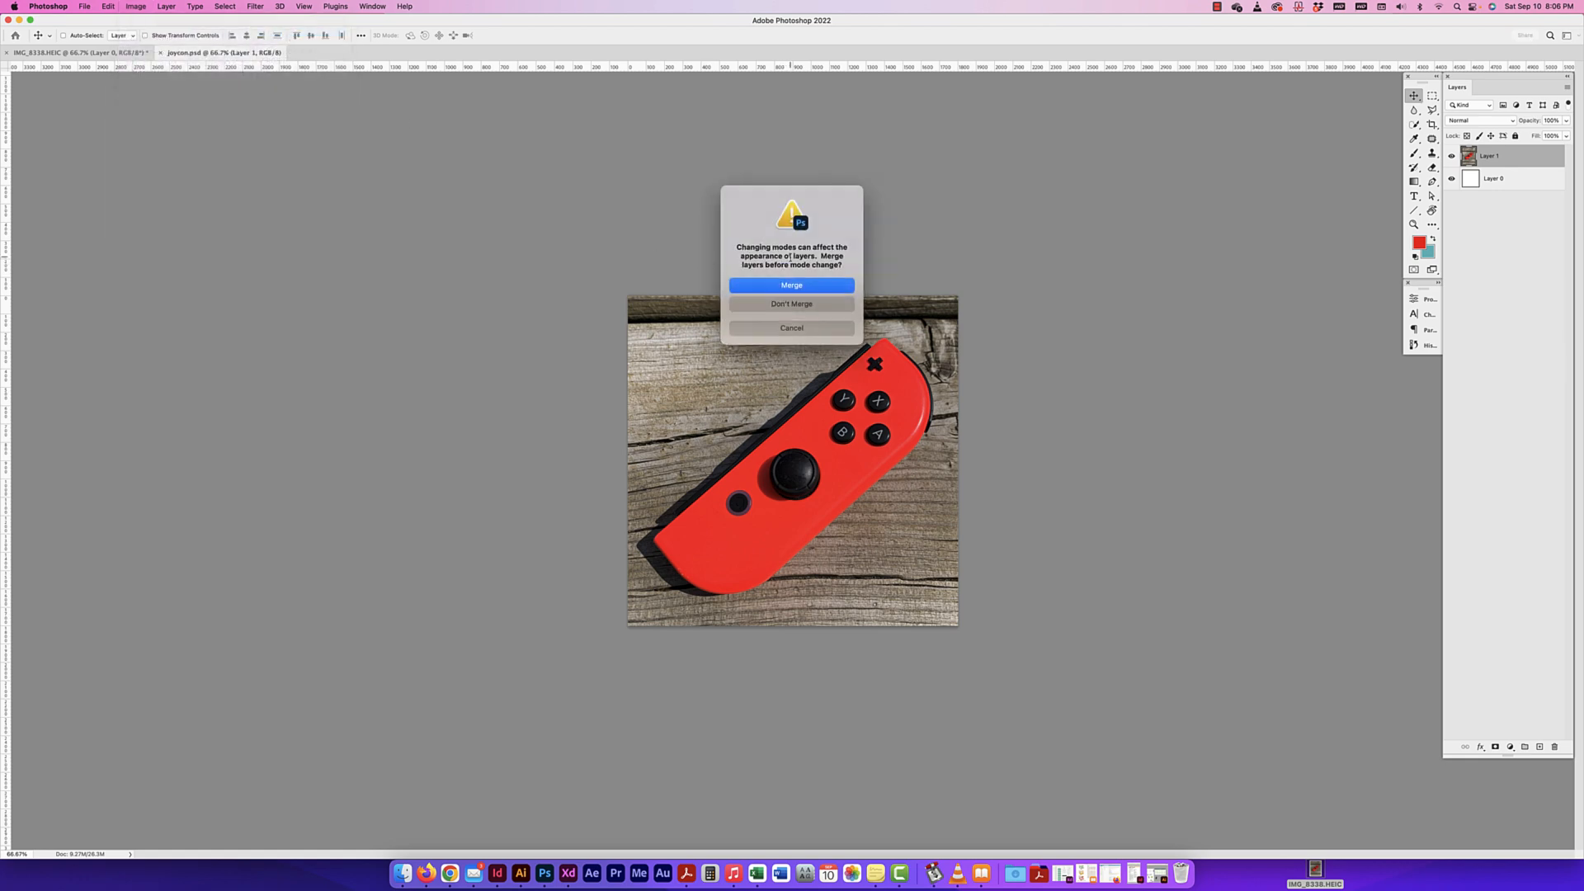
pyautogui.click(807, 305)
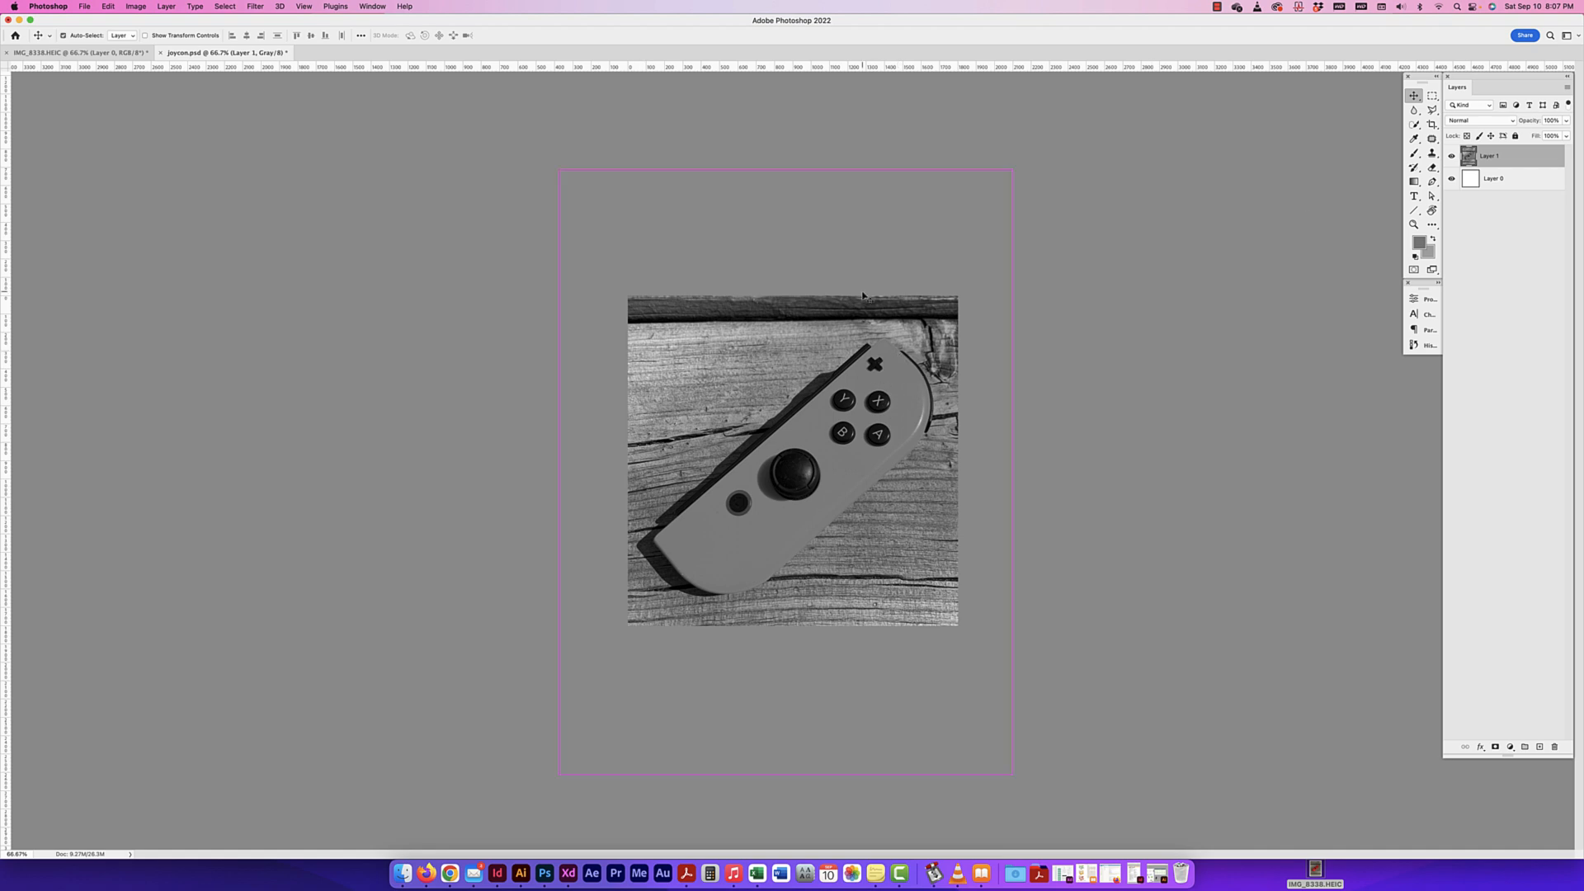
pyautogui.press('super+z')
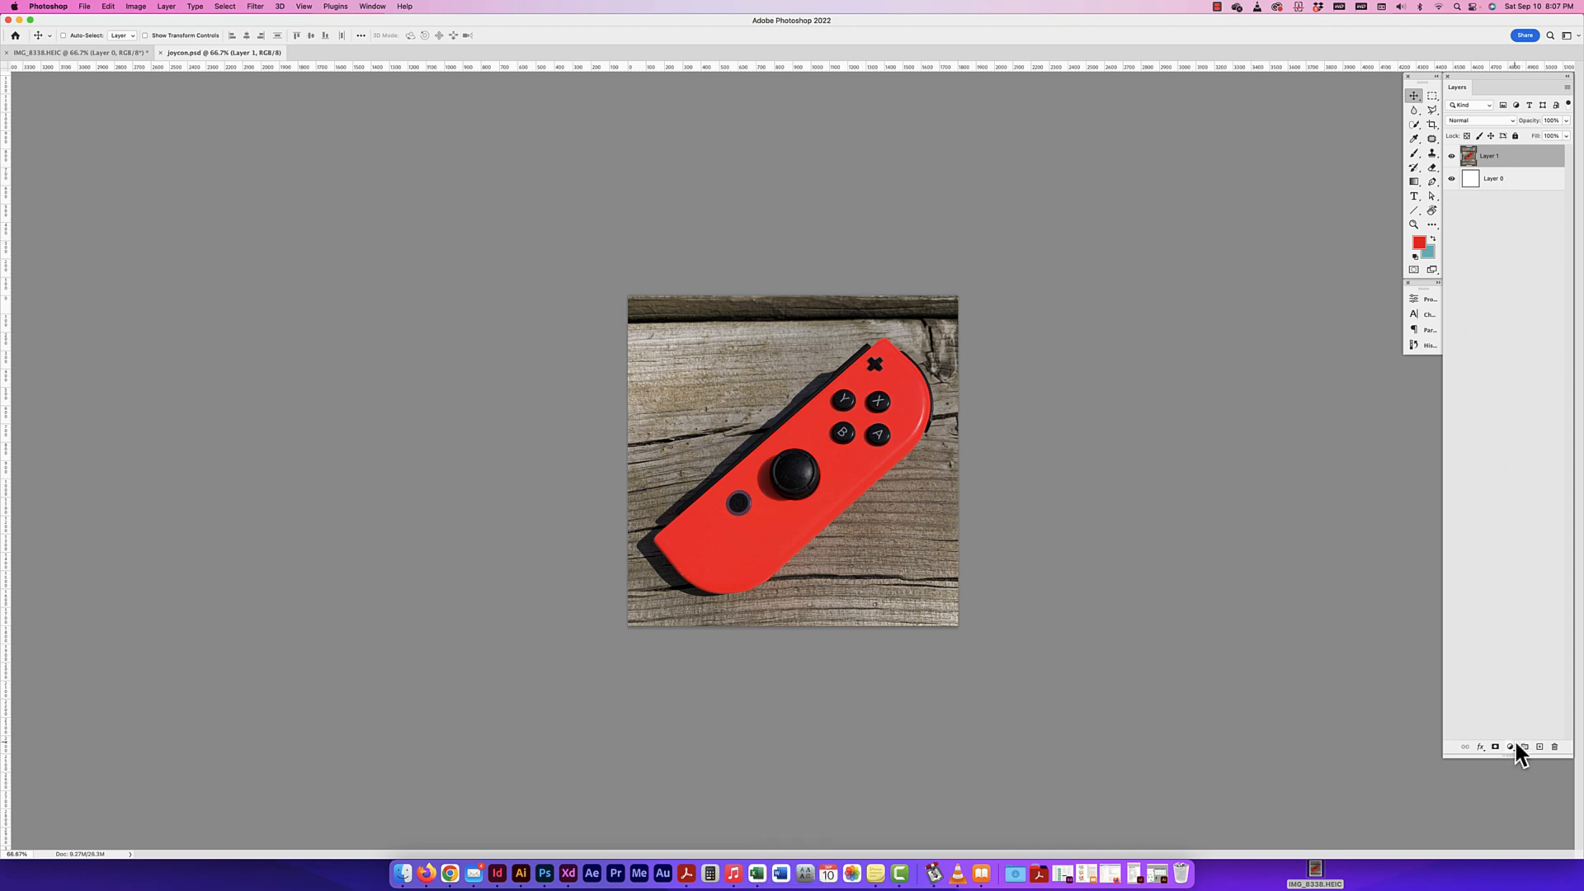
# Shorten the Layers panel and add a Hue/Saturation adjustment layer above the controller photo layer
pyautogui.moveTo(1509, 758); pyautogui.dragTo(1510, 403)
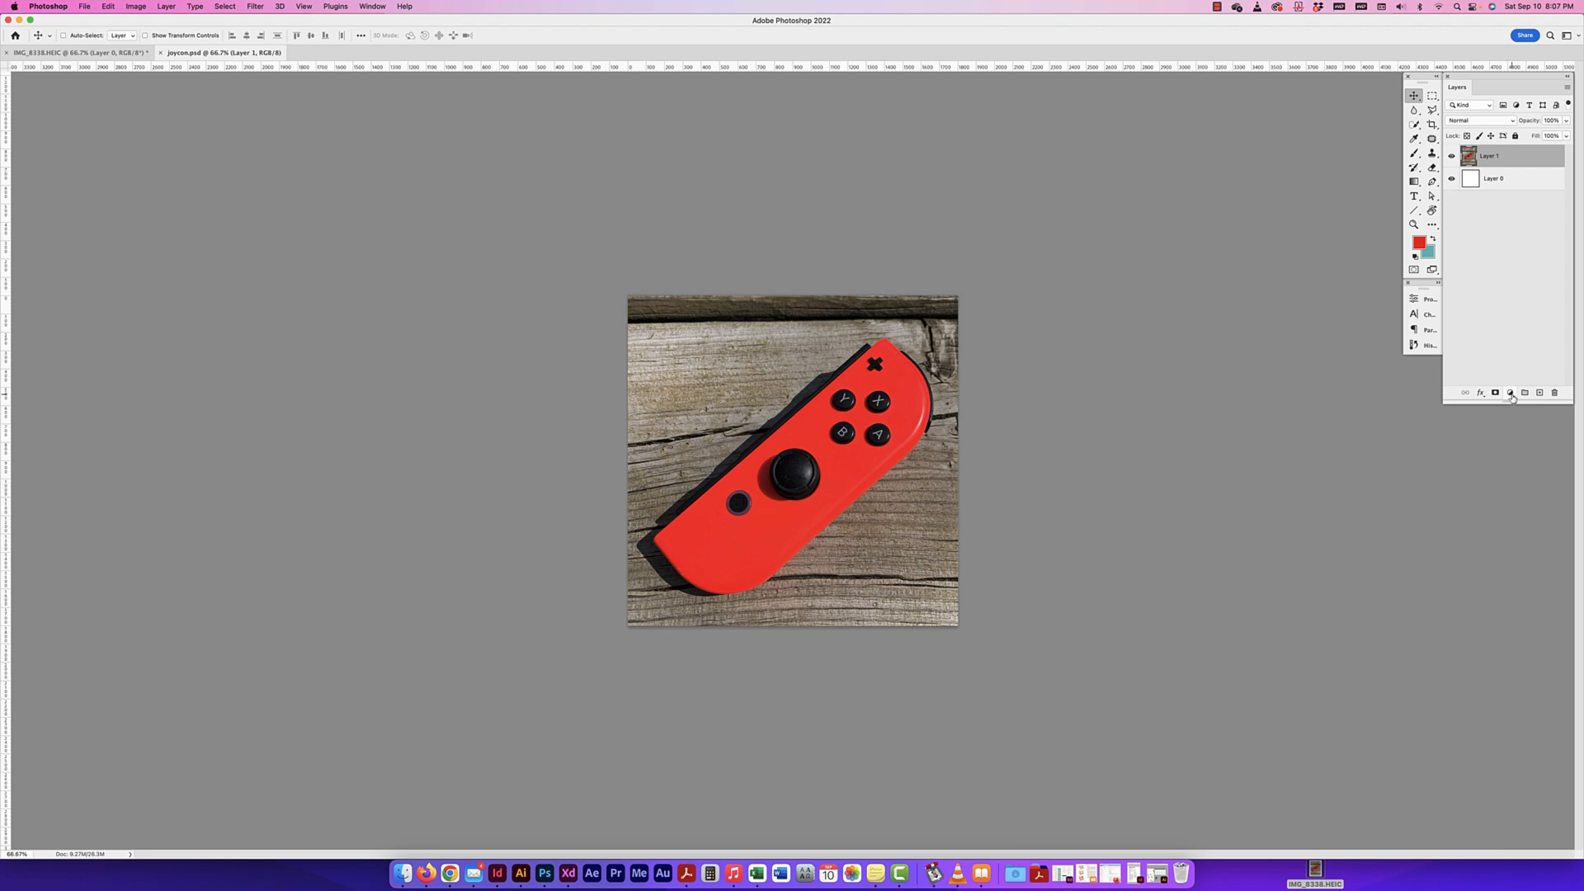
pyautogui.click(1512, 396)
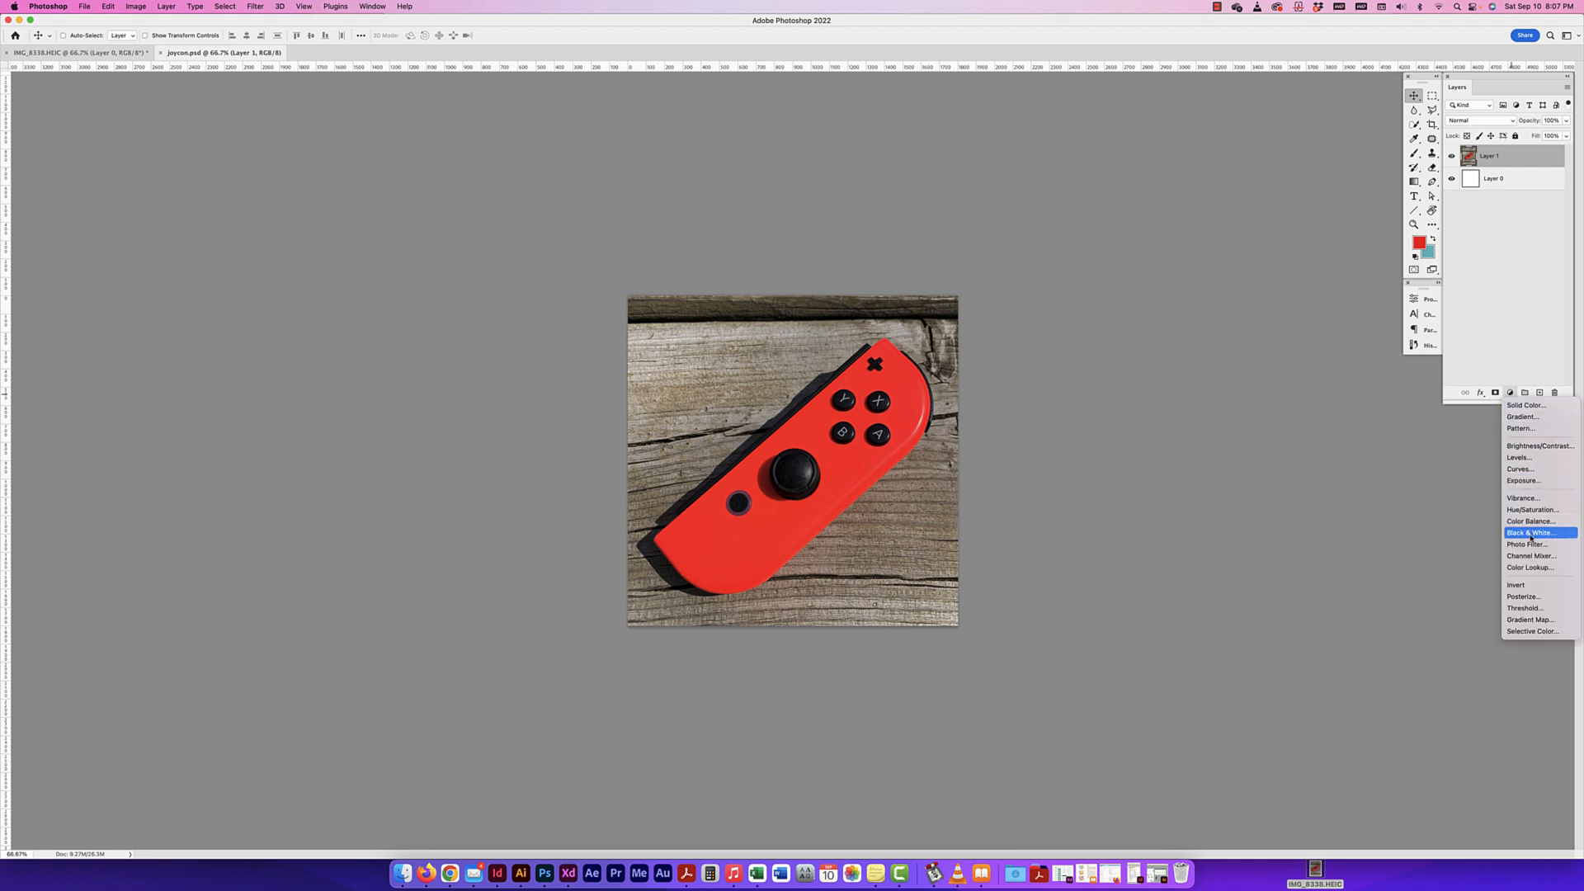
pyautogui.click(1530, 511)
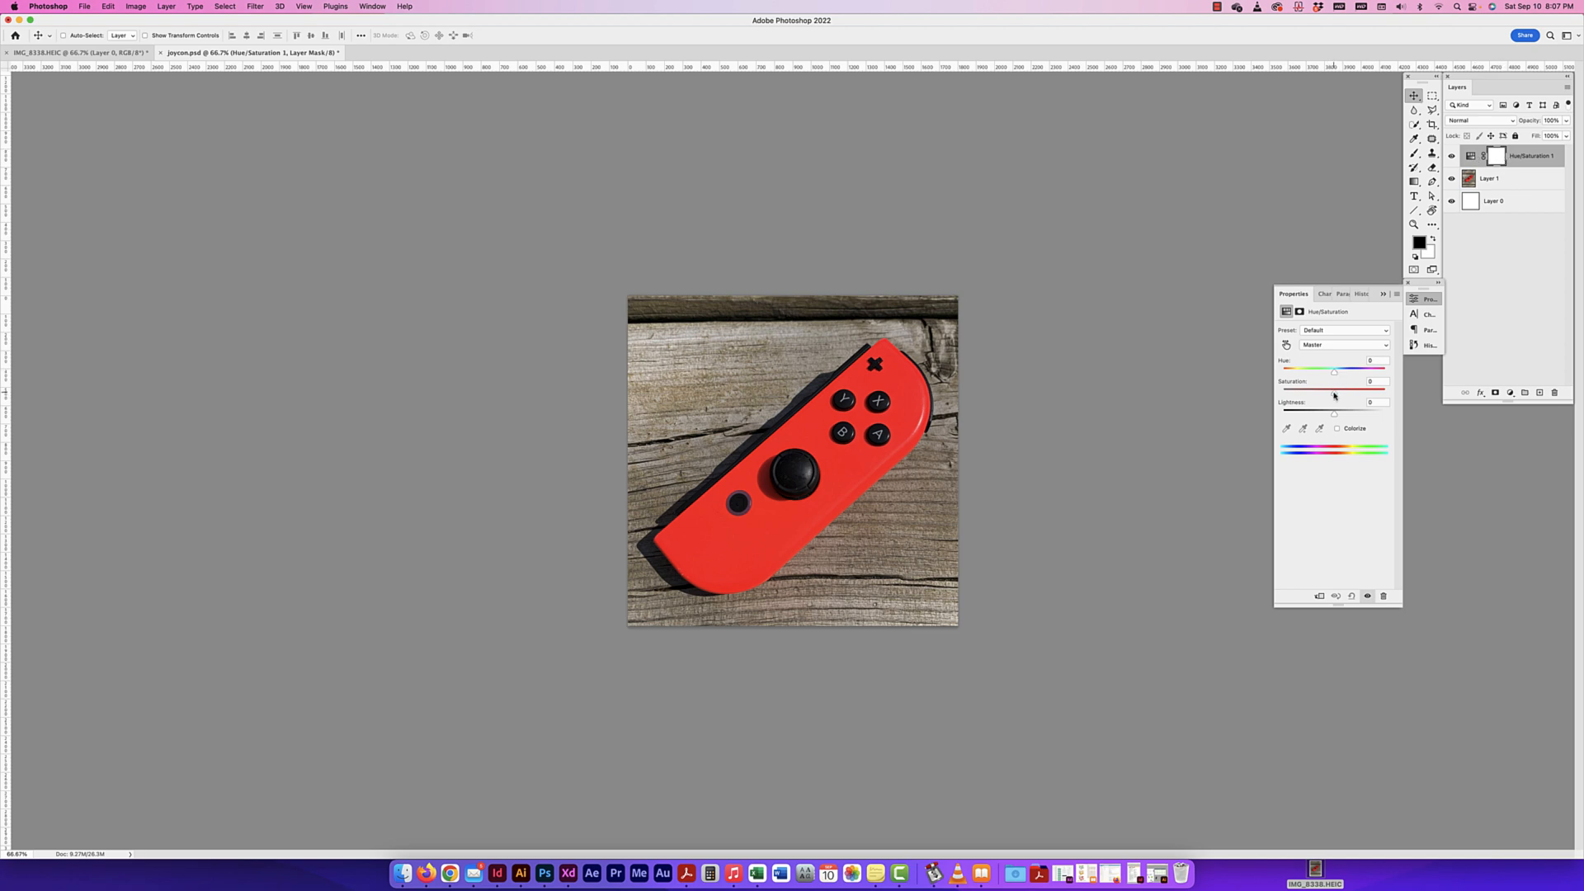
# Set the Hue/Saturation adjustment's Saturation to -100 and deselect the adjustment layer
pyautogui.moveTo(1335, 396); pyautogui.dragTo(1279, 394)
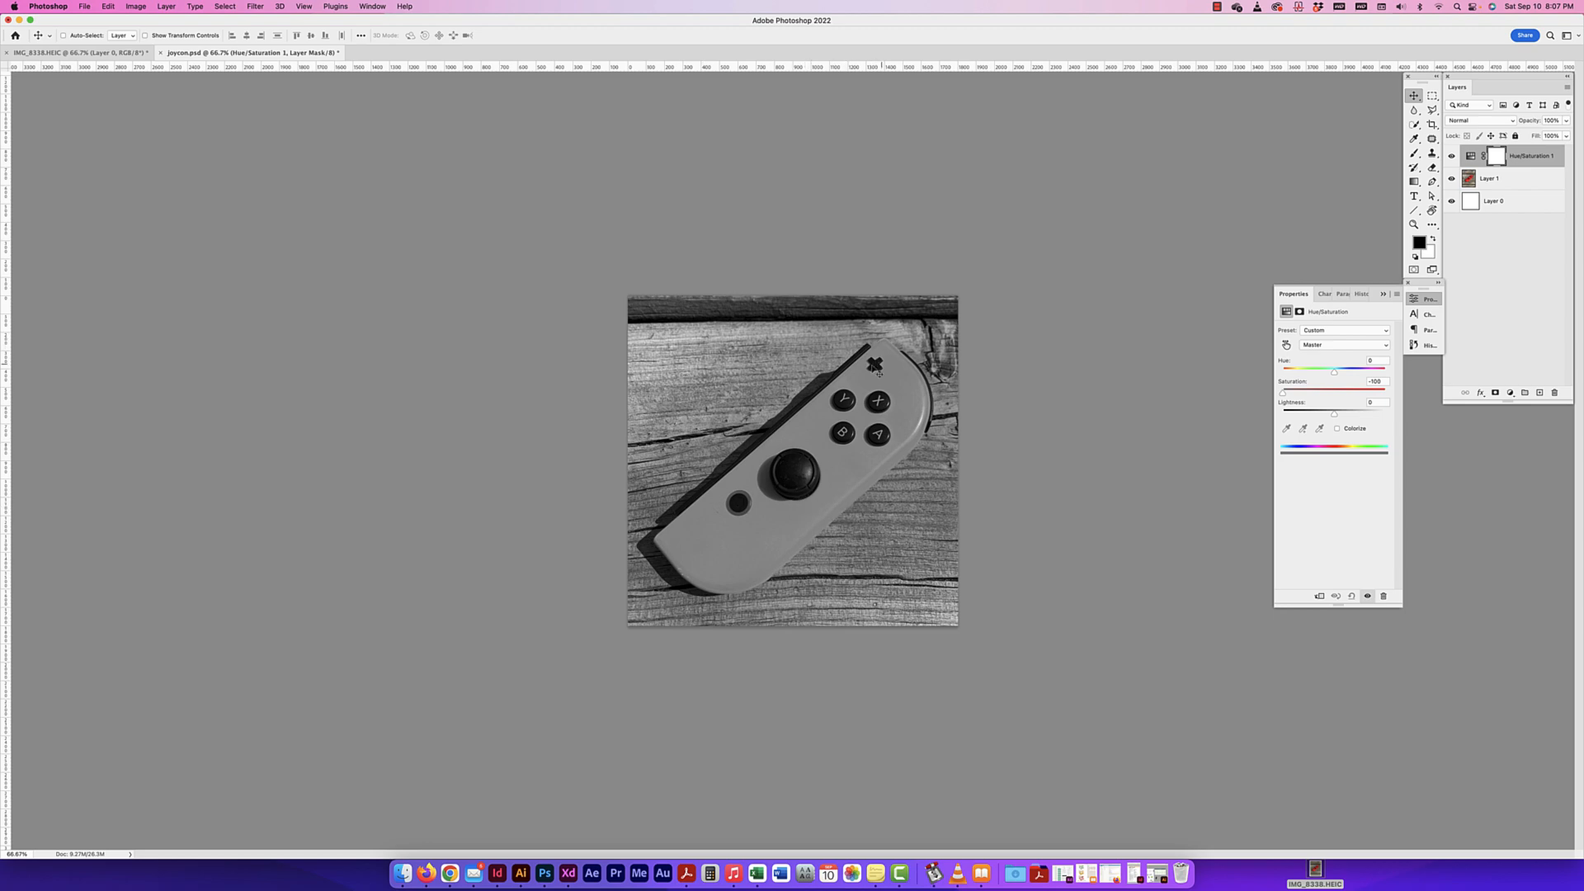
pyautogui.click(1512, 288)
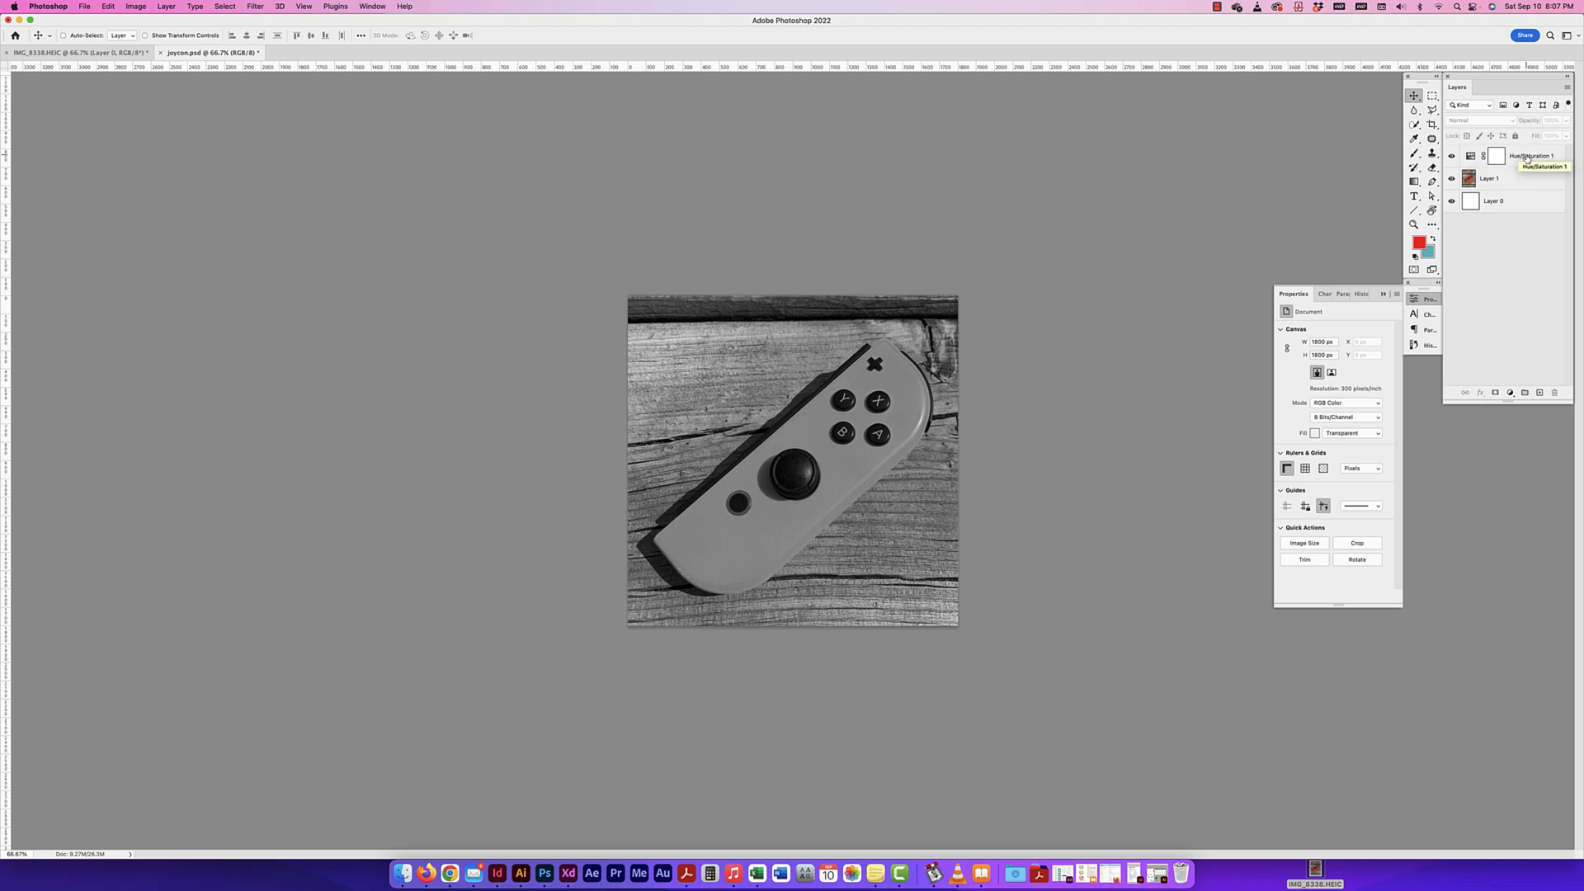
# Compare the photo with and without the Hue/Saturation layer, and check the print preview with that layer hidden, without printing
pyautogui.click(1451, 157)
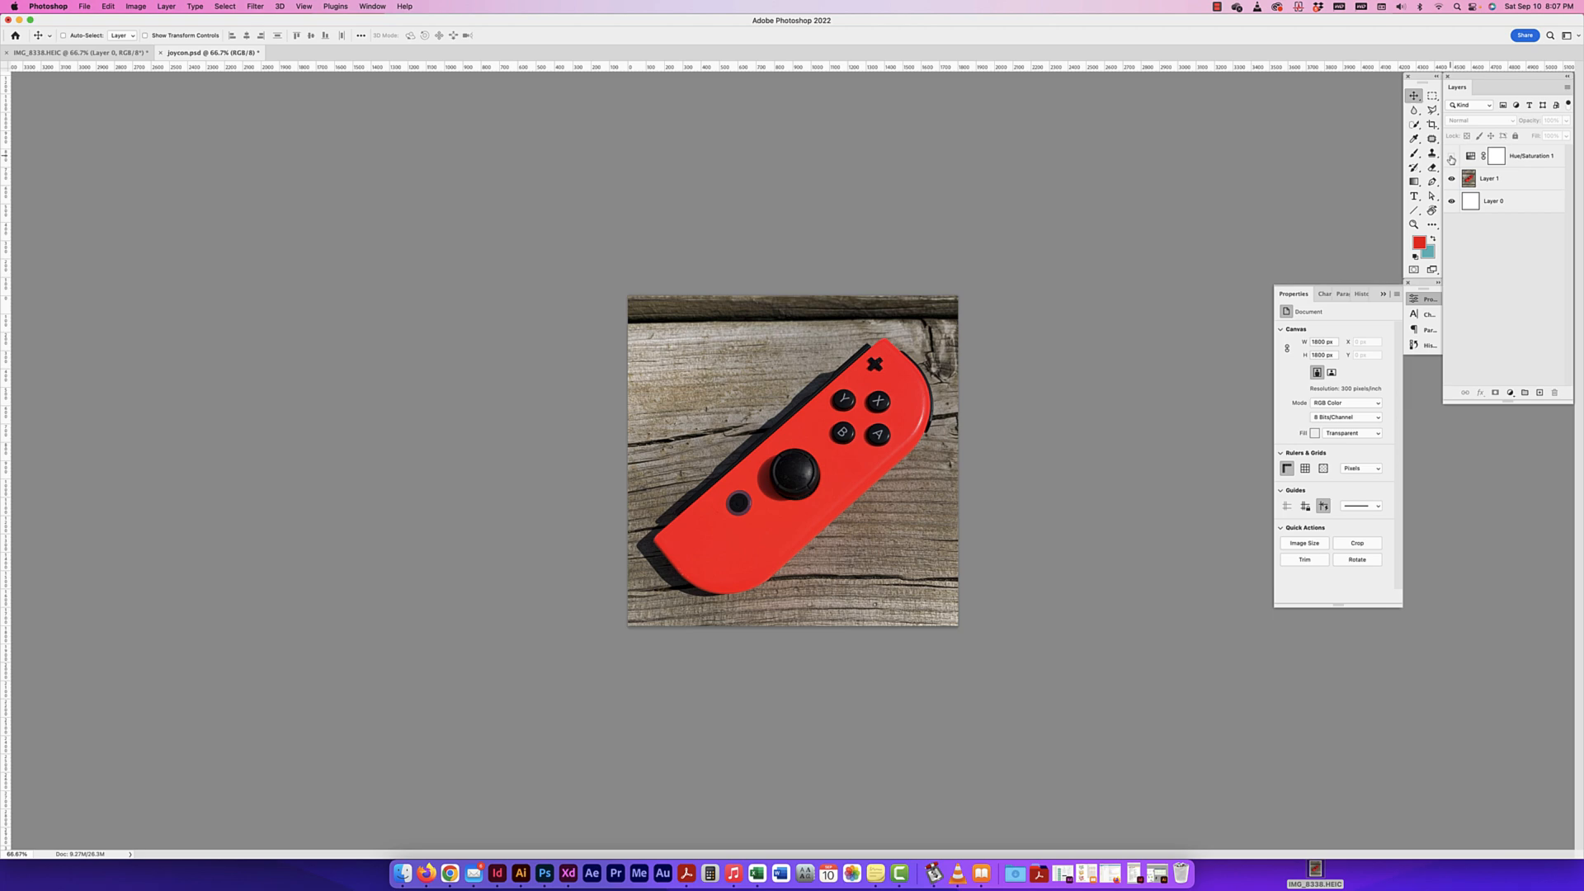
pyautogui.click(1451, 157)
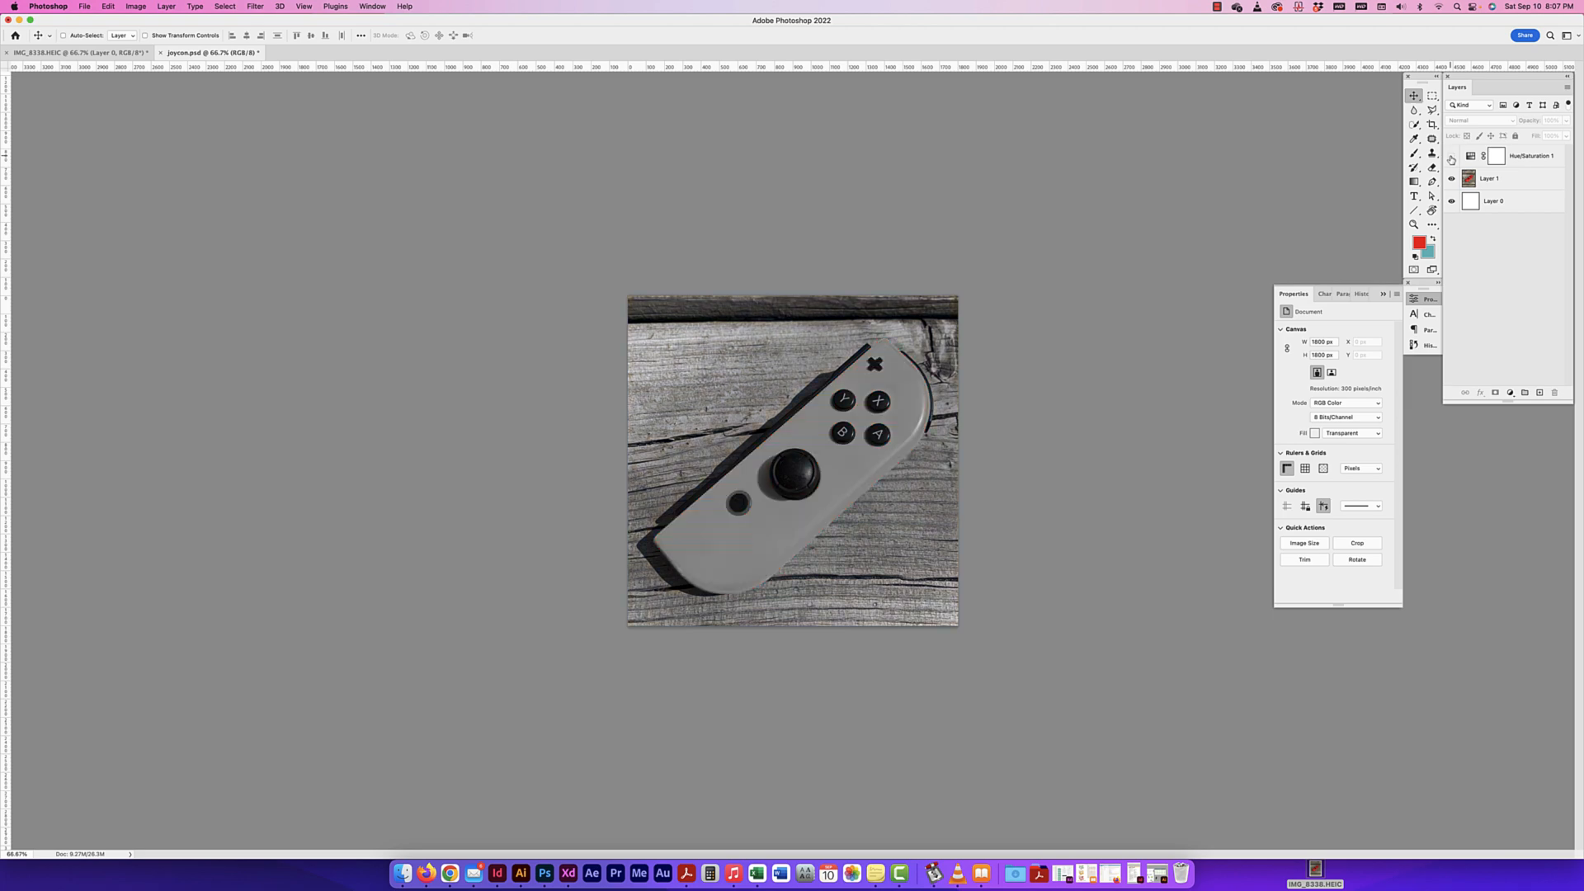
pyautogui.click(1451, 157)
pyautogui.press('super+p')
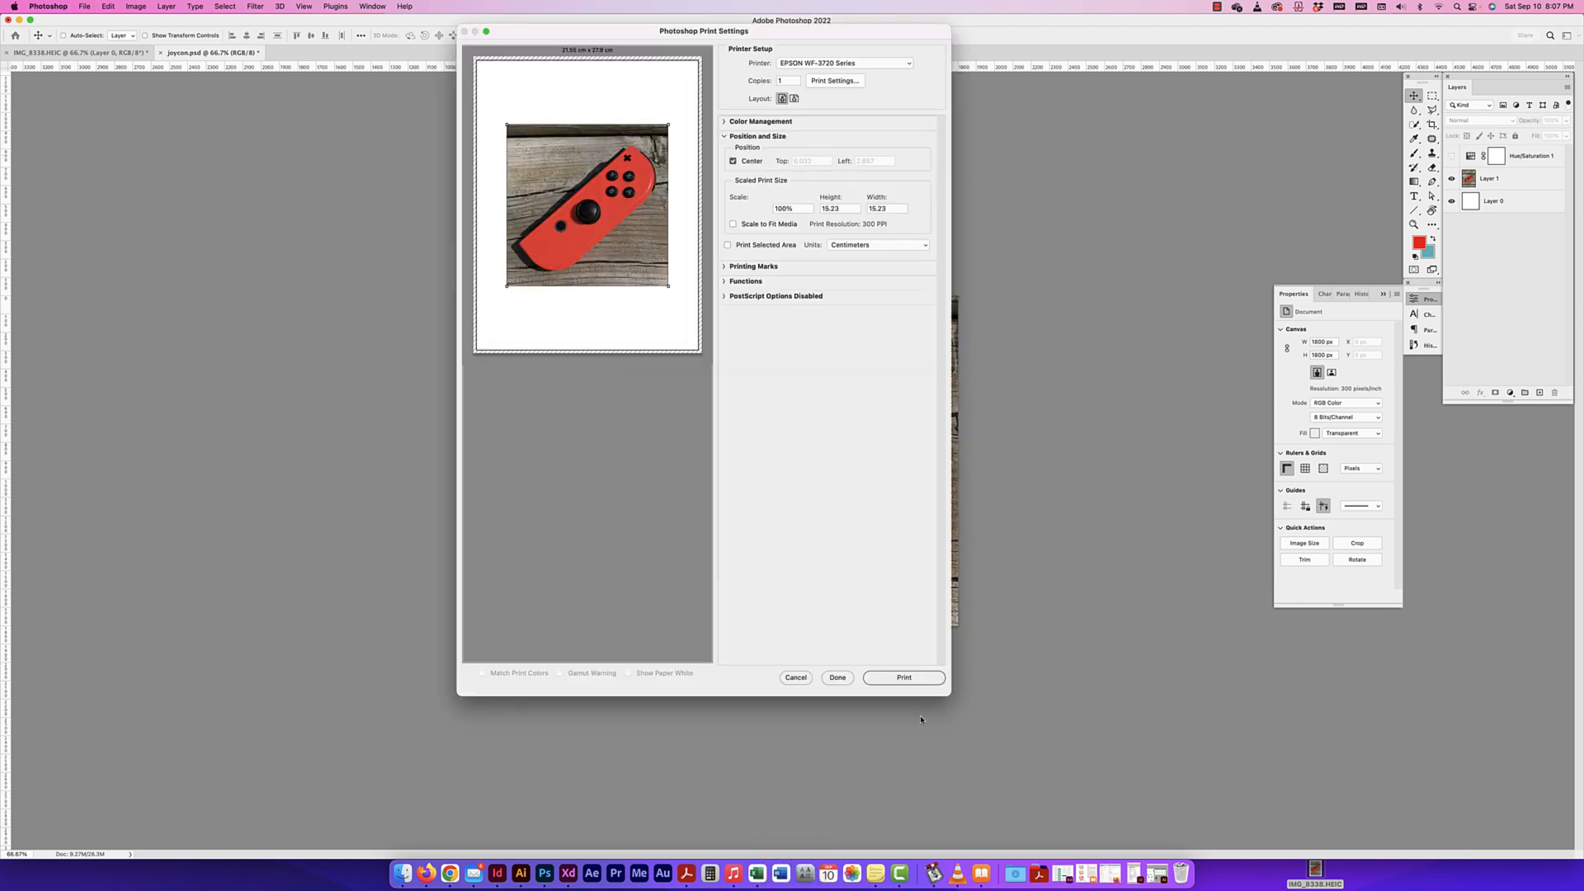
pyautogui.click(795, 677)
# Show the Hue/Saturation layer again and check the print preview with it visible, closing the print settings without printing
pyautogui.click(1452, 156)
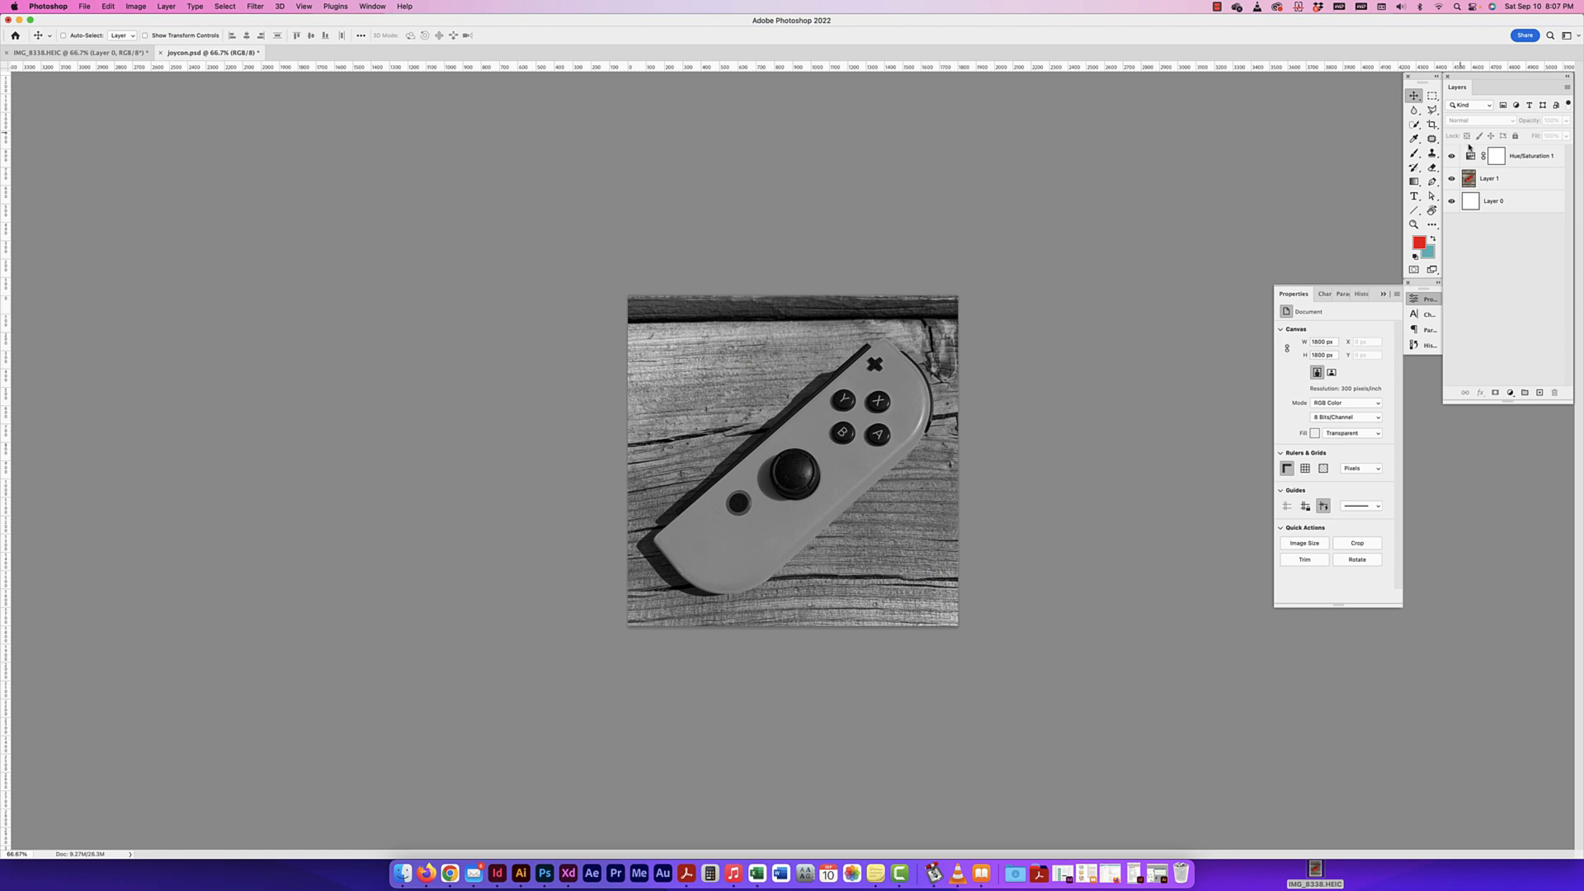
pyautogui.press('super+p')
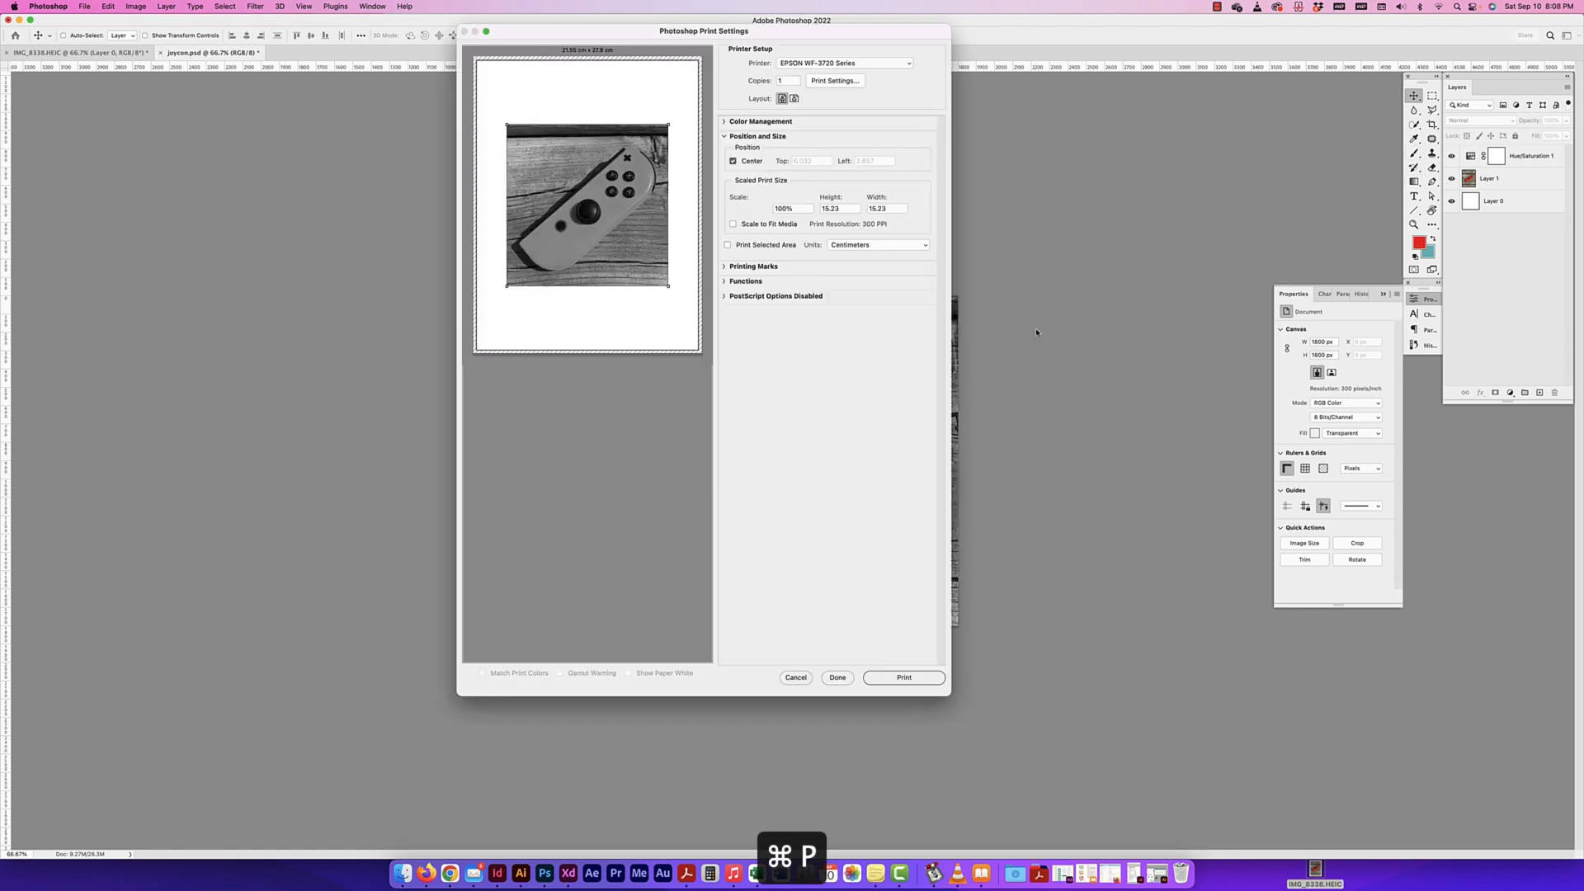
pyautogui.click(796, 677)
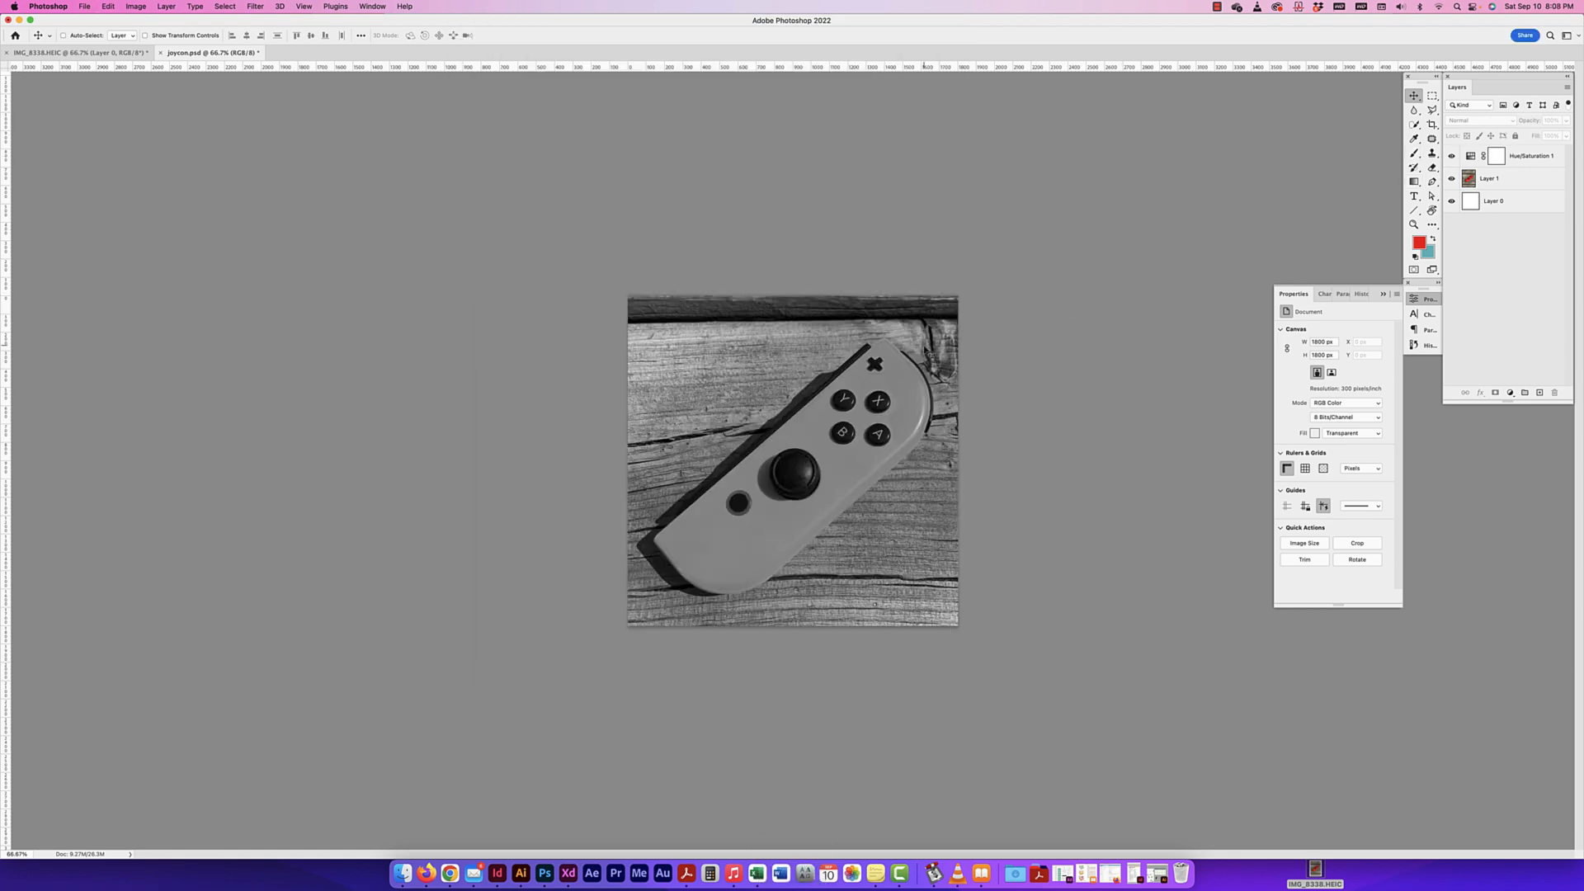